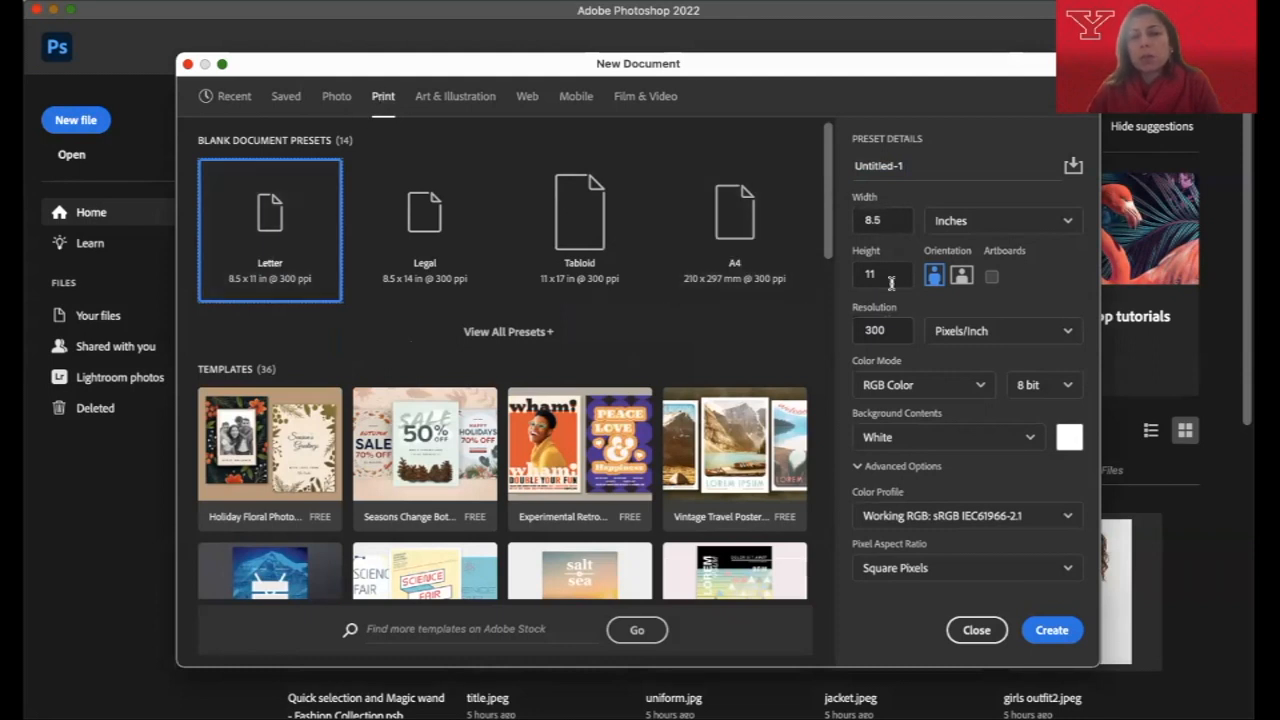
# Create a new 8.5 x 11 inch Letter document with the resolution set to 72 pixels/inch.
pyautogui.doubleClick(888, 330)
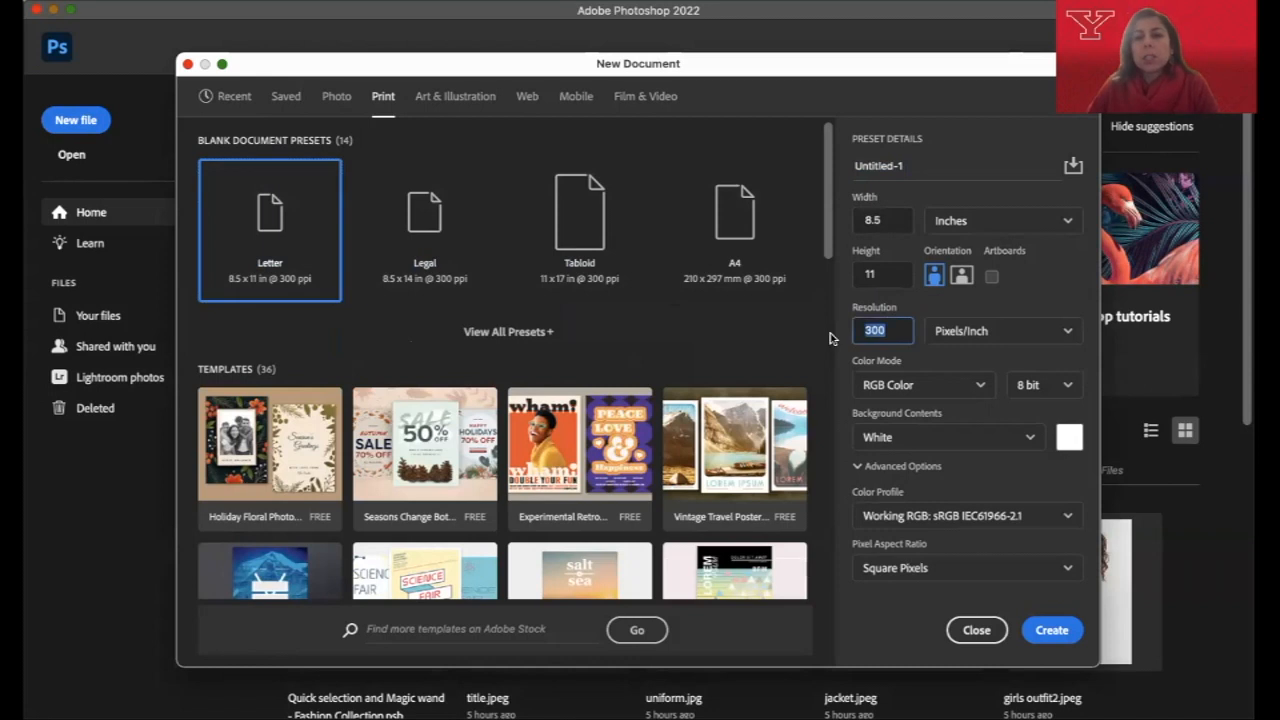
pyautogui.write('72')
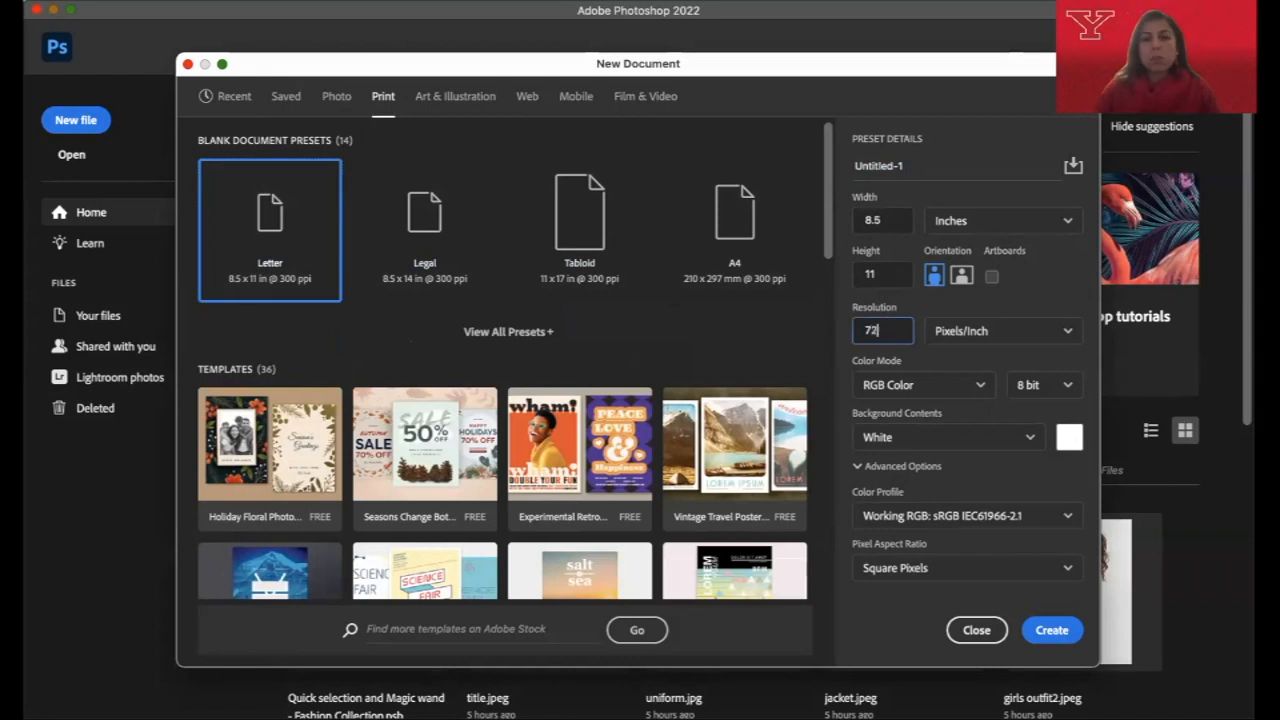
pyautogui.click(1052, 630)
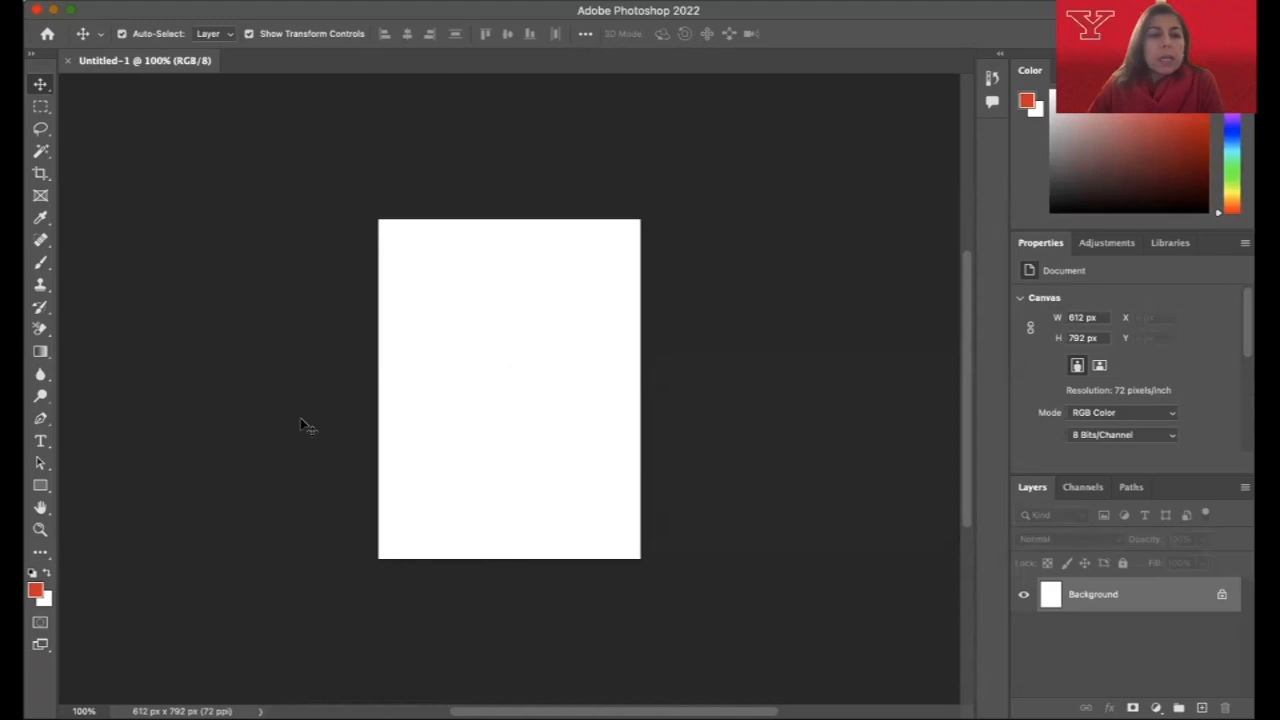
# Make the Magic Wand the active tool for the blank letter-size document.
pyautogui.click(41, 531)
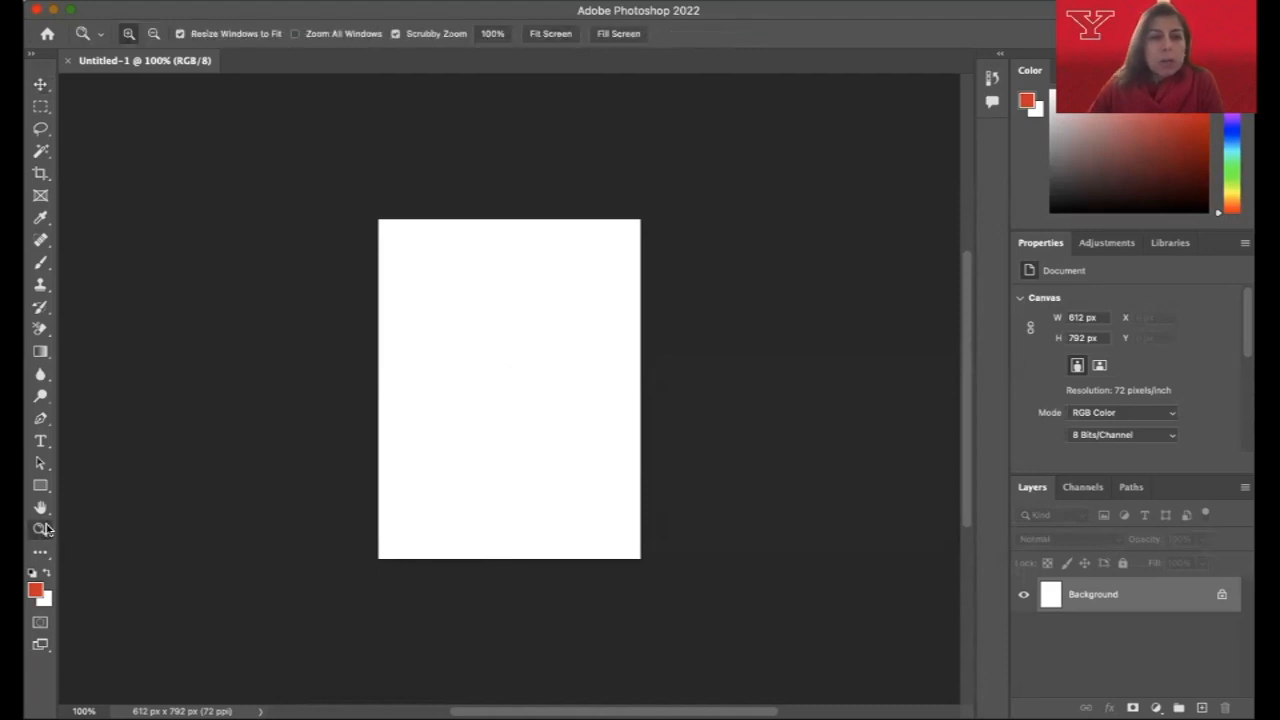
pyautogui.click(465, 387)
pyautogui.scroll(2, 480, 308)
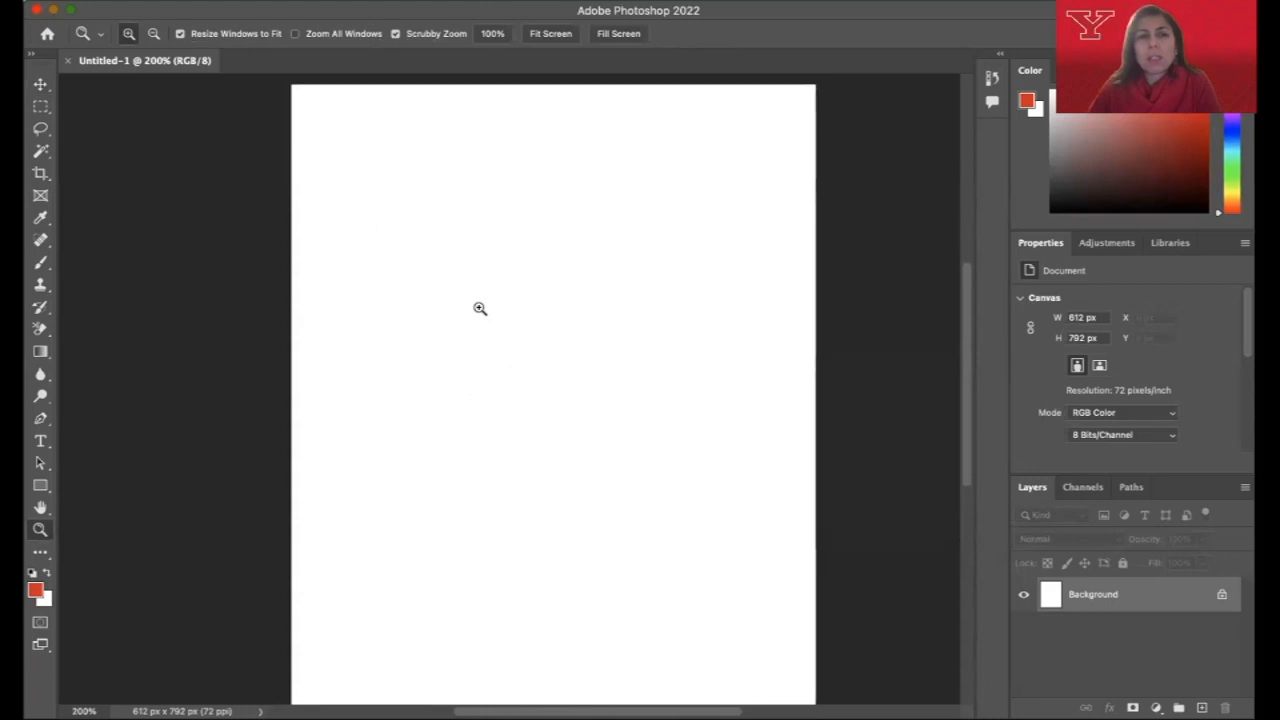
pyautogui.moveTo(480, 306); pyautogui.dragTo(326, 309)
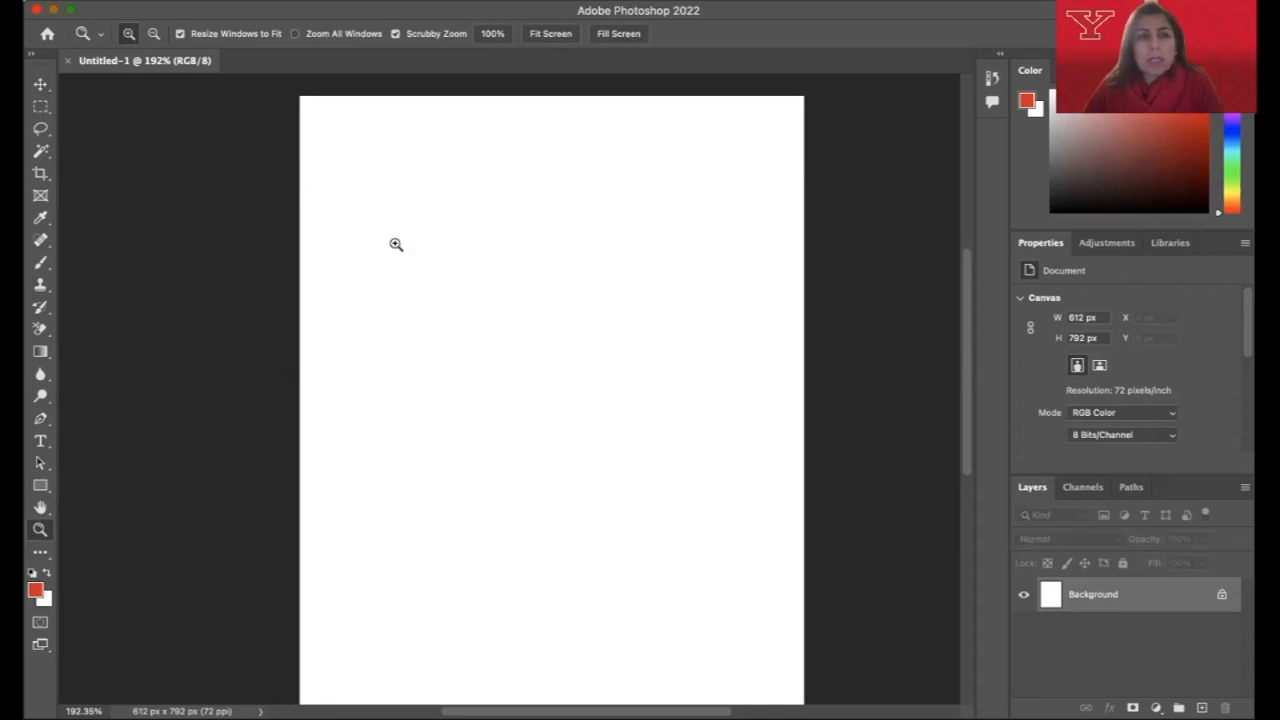
pyautogui.click(42, 152)
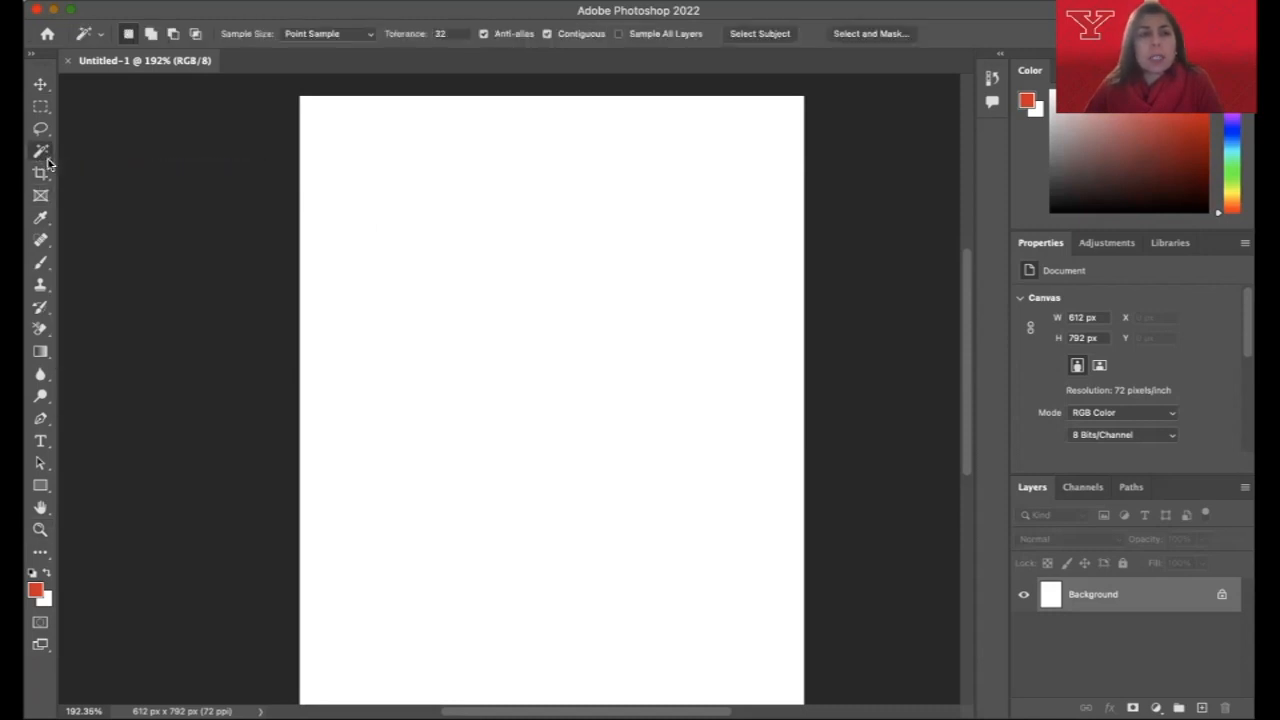
pyautogui.rightClick(47, 160)
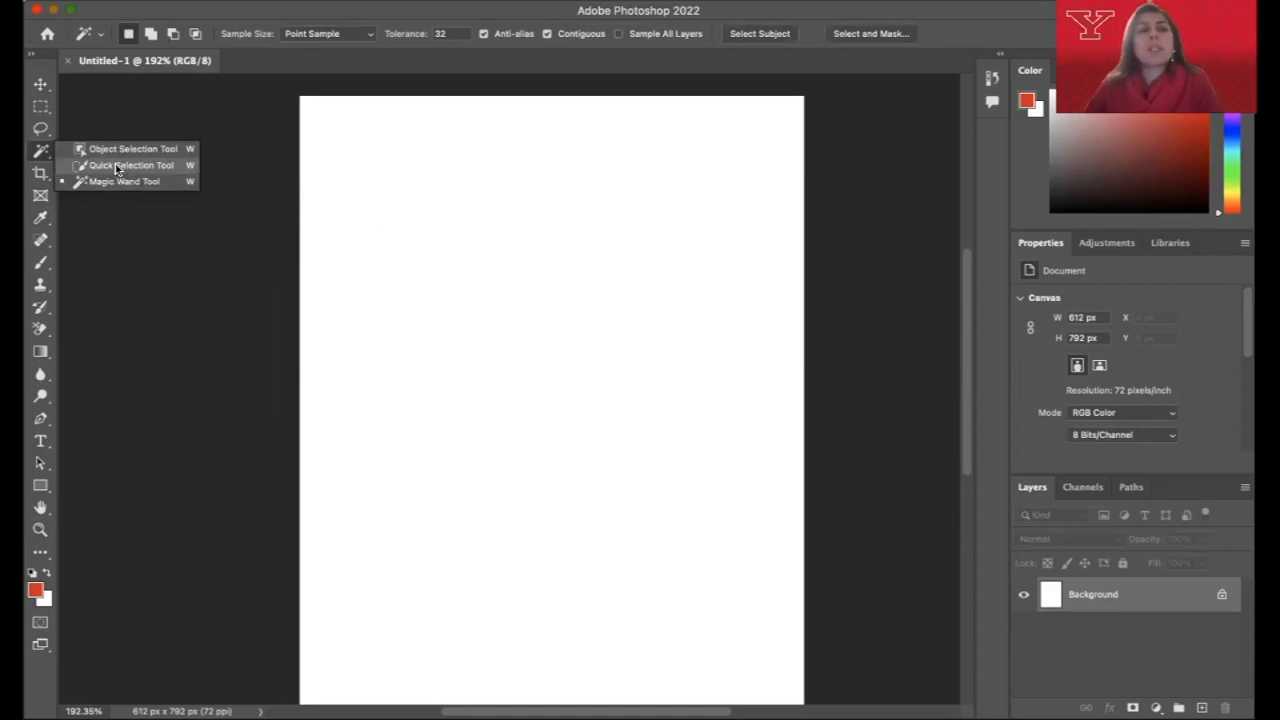
pyautogui.click(35, 152)
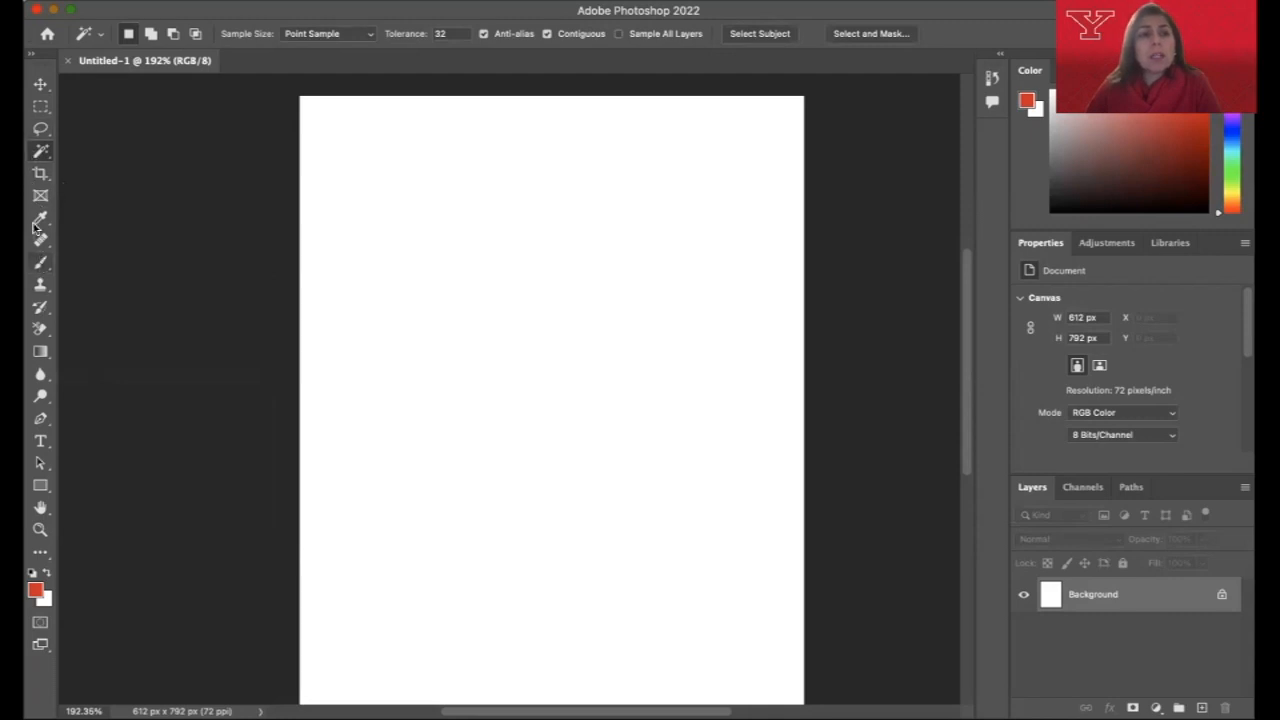
pyautogui.click(40, 262)
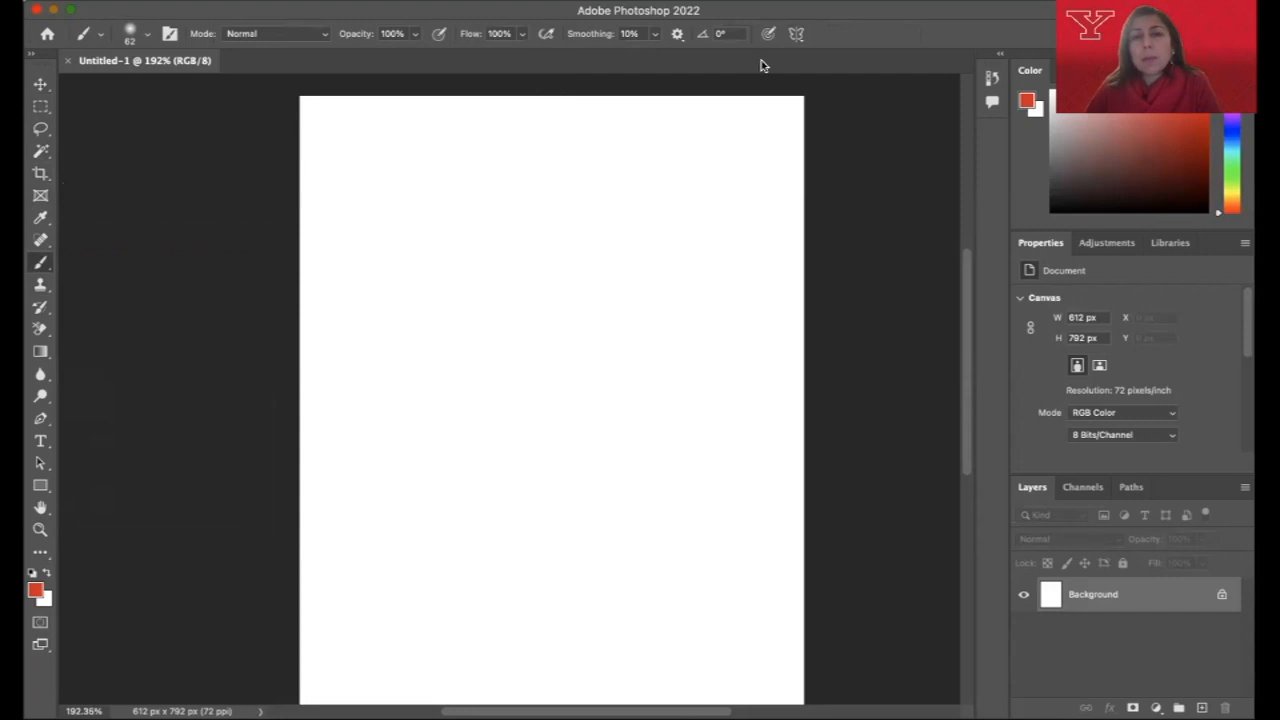
pyautogui.click(43, 152)
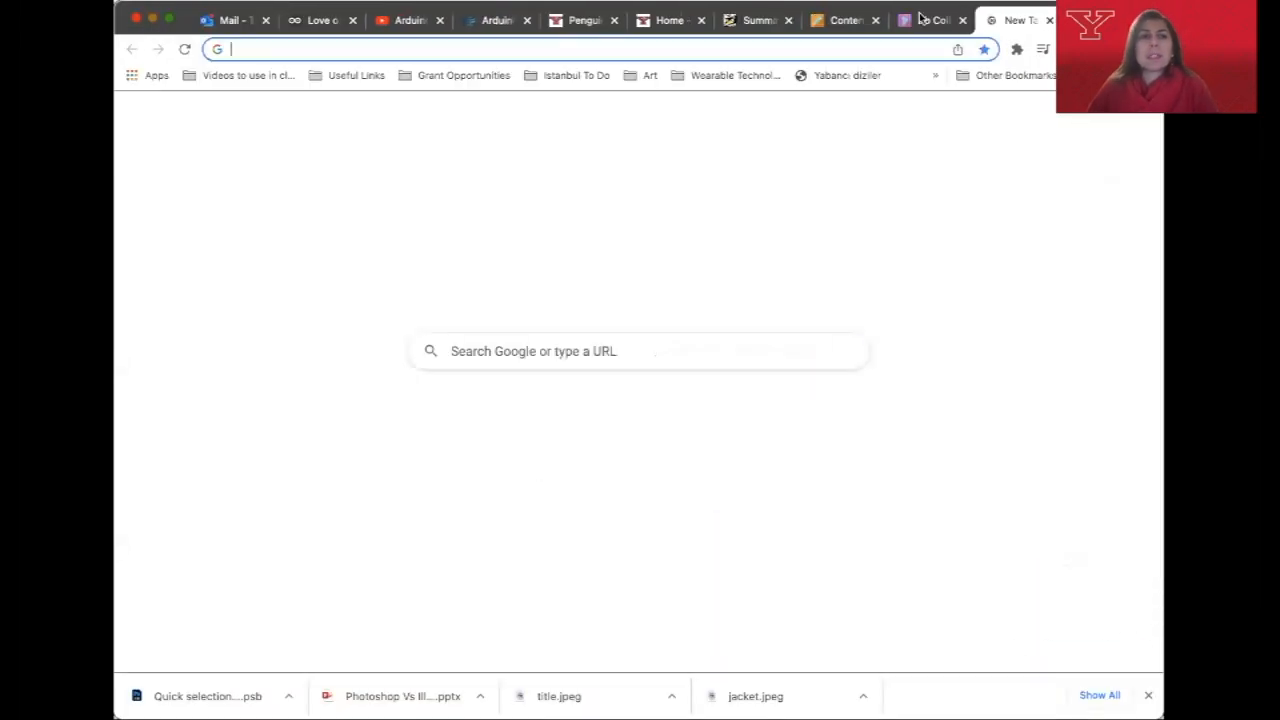
# Switch to the web browser, search for Pinterest and open its website.
pyautogui.write('pinter')
pyautogui.press('Return')
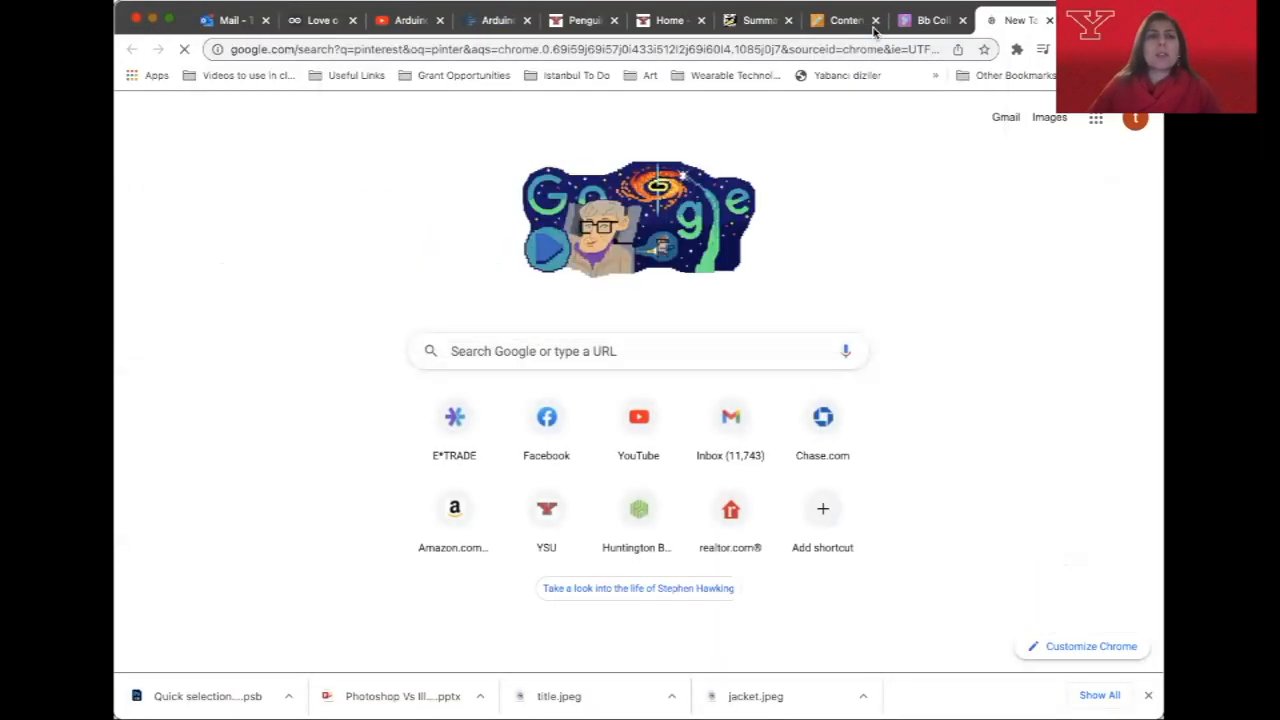
pyautogui.click(208, 248)
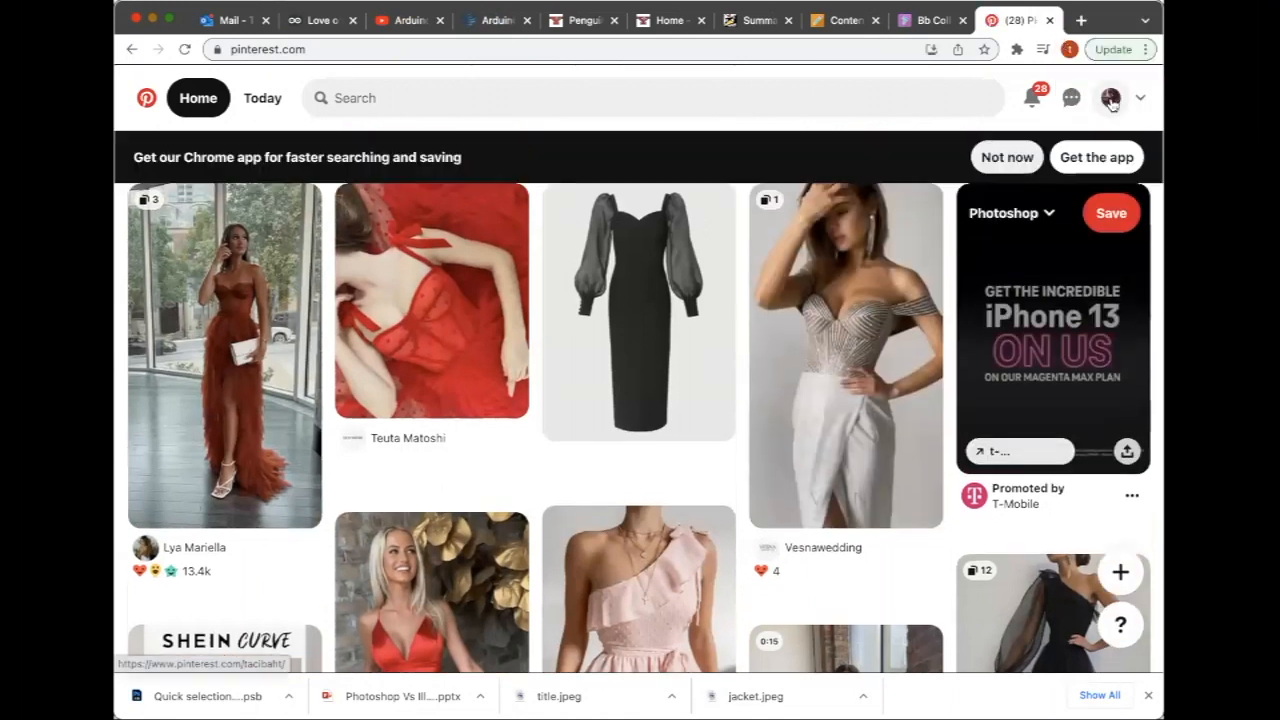
# Open the Photoshop board from the profile's saved boards and look through its red dress pins.
pyautogui.click(1110, 97)
pyautogui.scroll(-3, 789, 351)
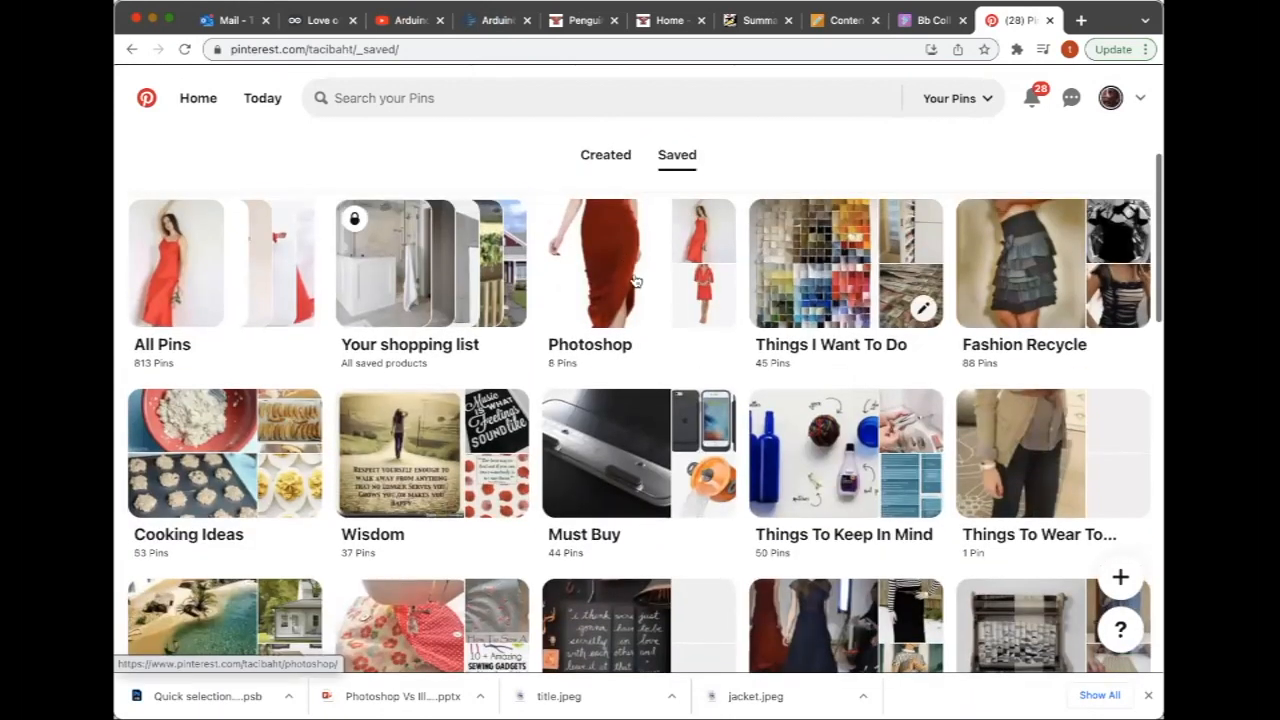
pyautogui.click(649, 311)
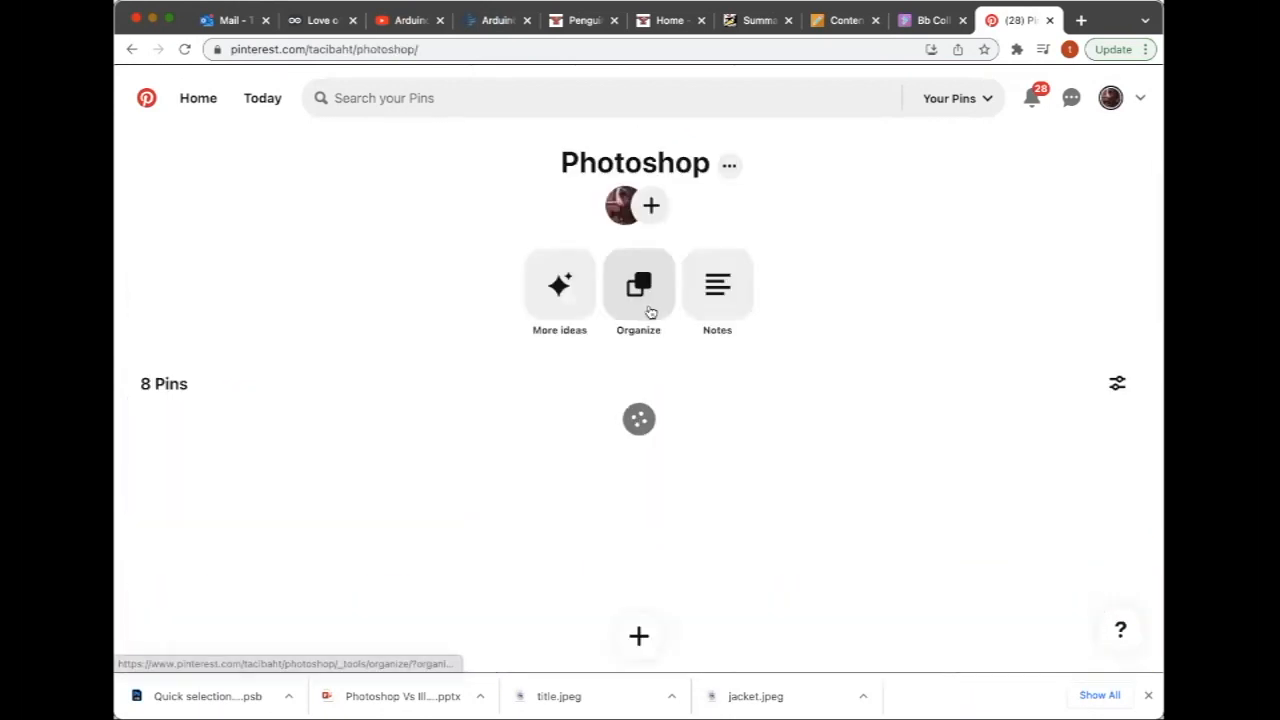
pyautogui.scroll(-1, 684, 438)
pyautogui.scroll(-3, 684, 438)
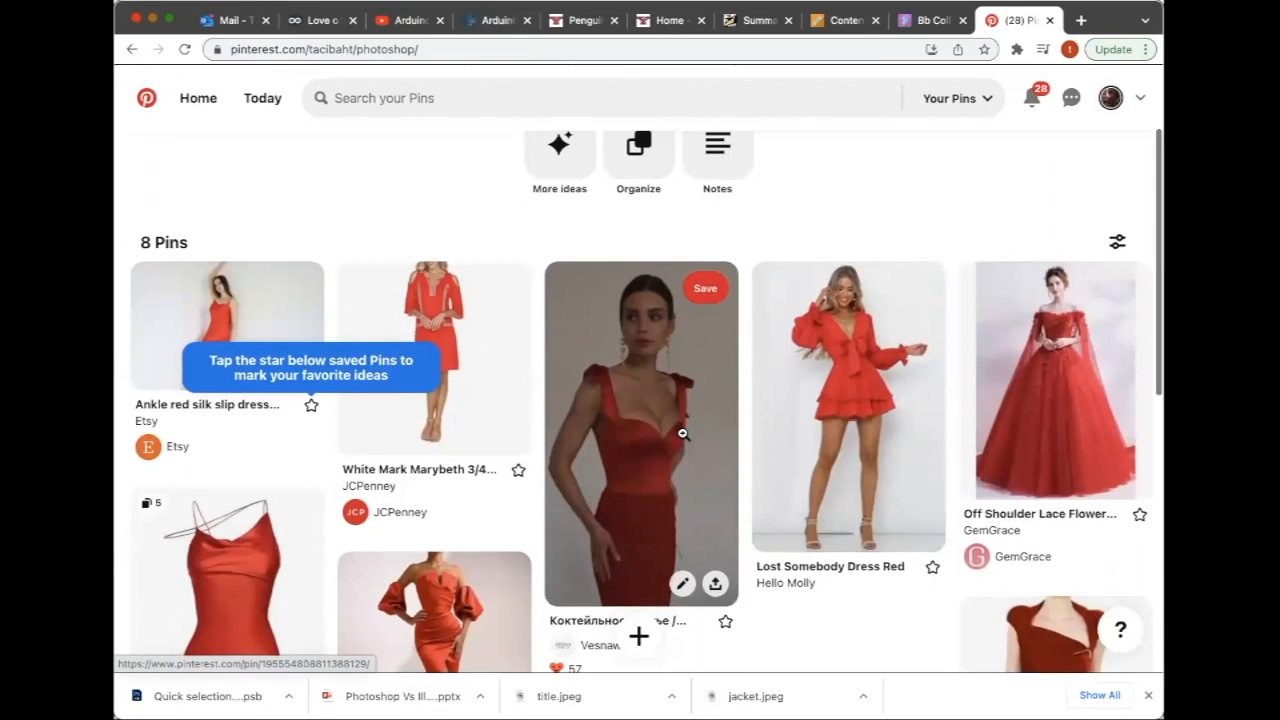
pyautogui.scroll(2, 685, 438)
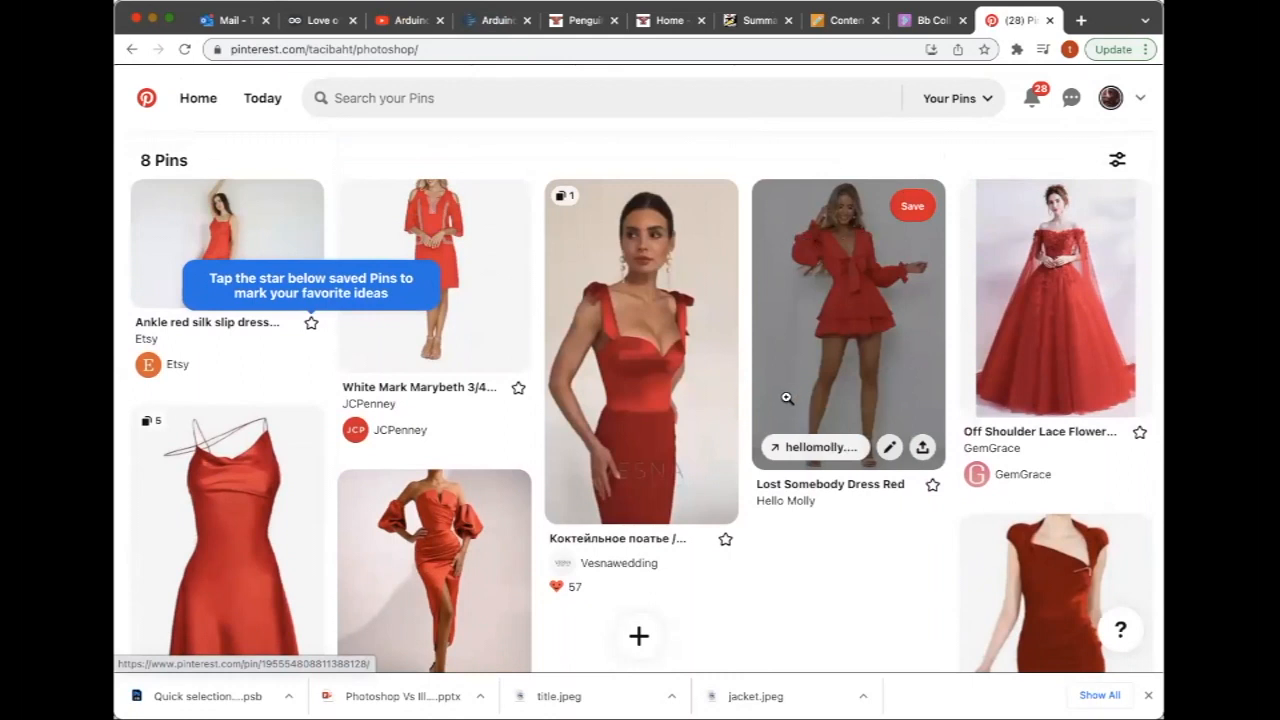
pyautogui.scroll(-3, 781, 410)
pyautogui.scroll(5, 783, 410)
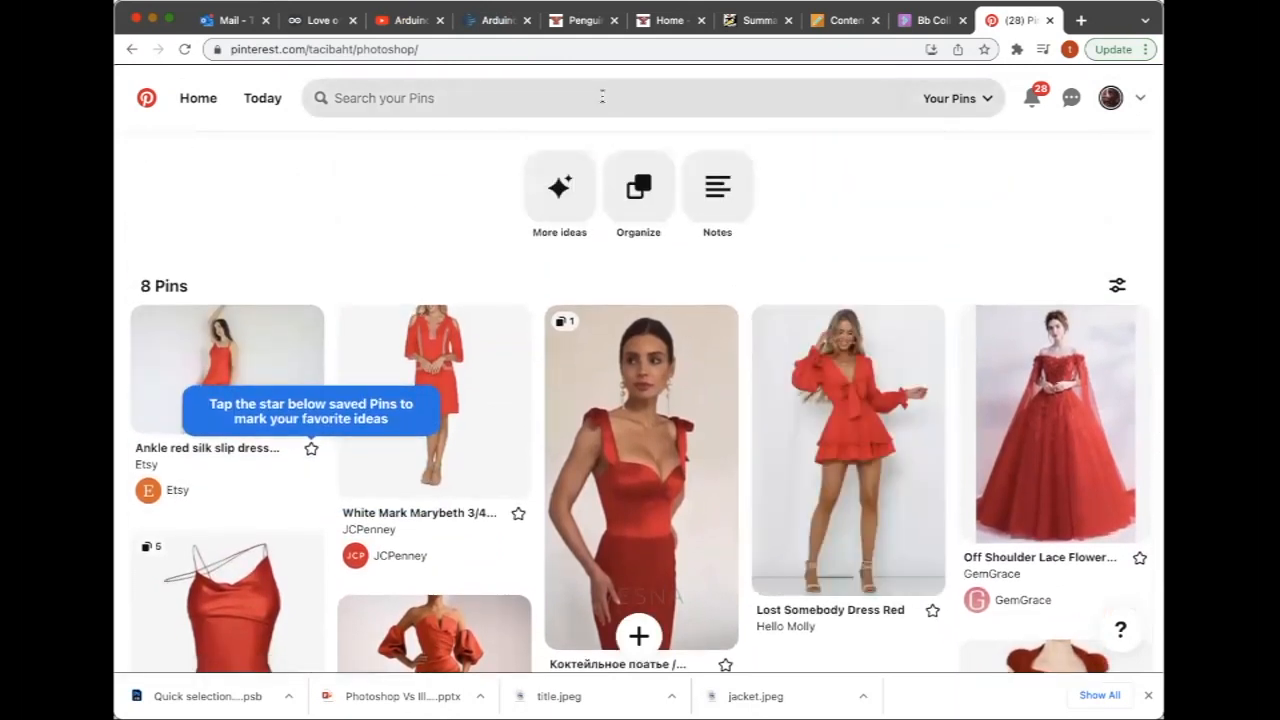
# Search the saved pins for "red dress", browse the results and return to the Photoshop board.
pyautogui.click(602, 97)
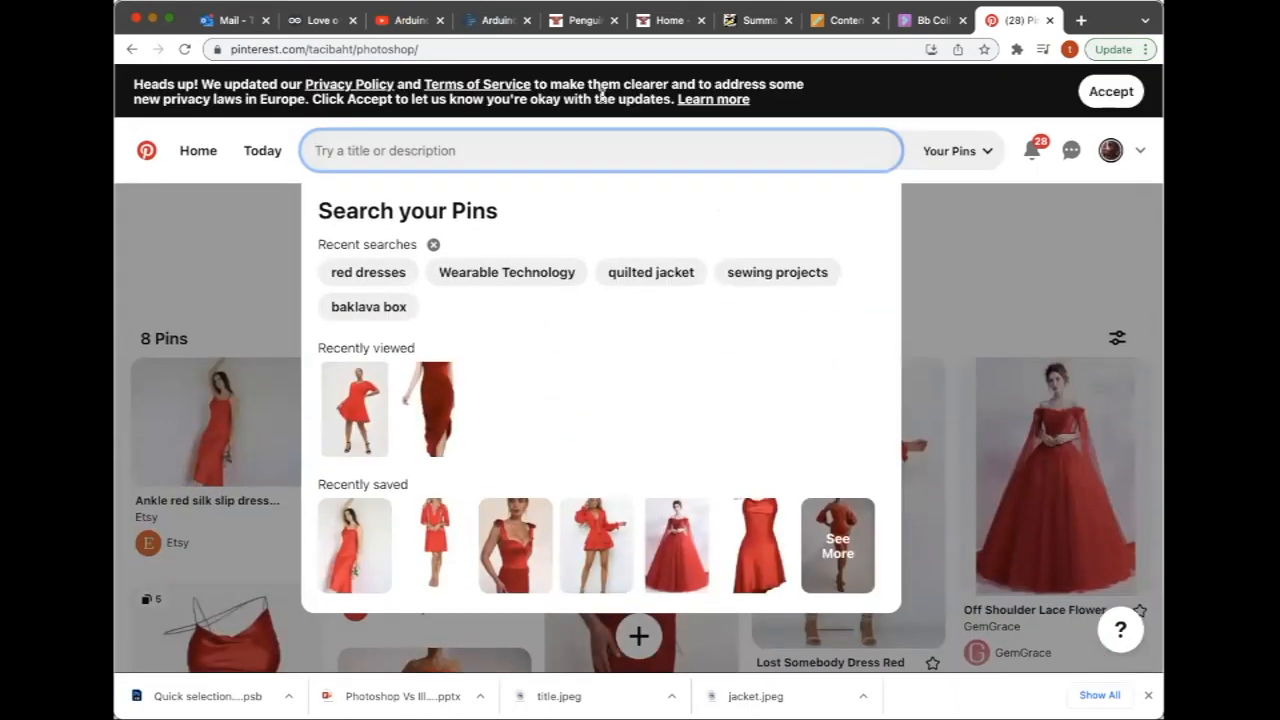
pyautogui.write('red dress')
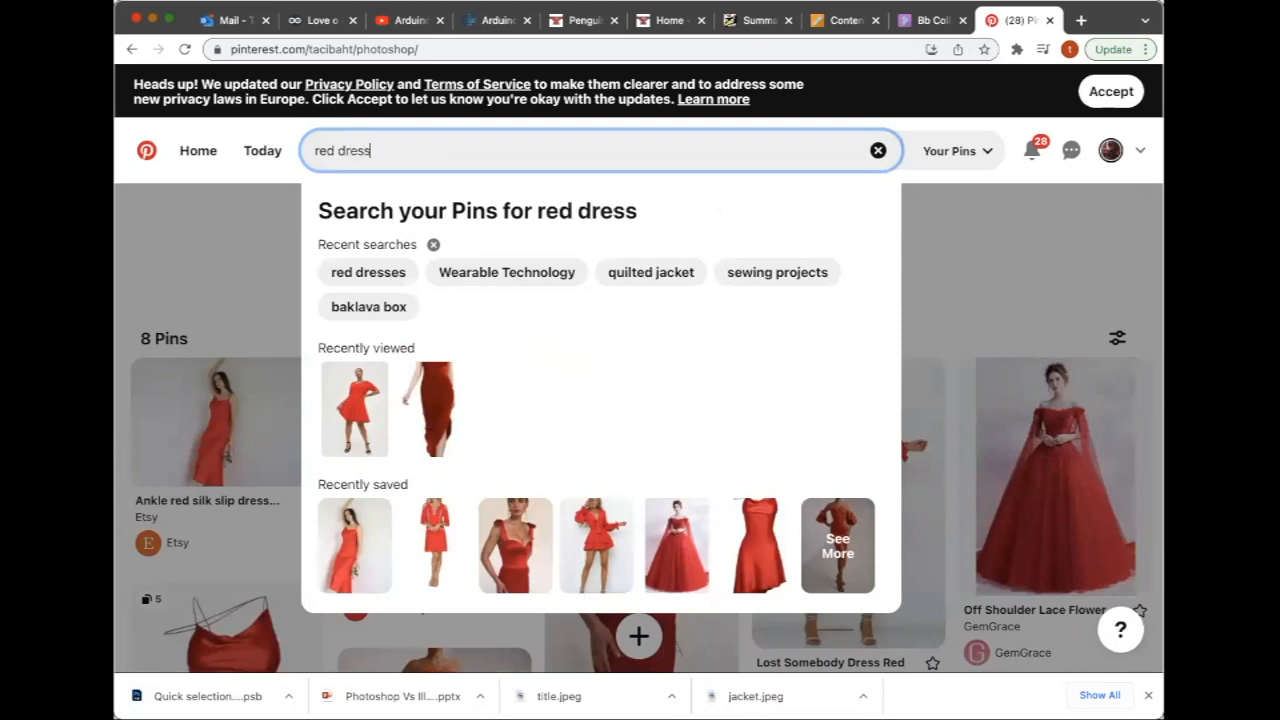
pyautogui.press('Return')
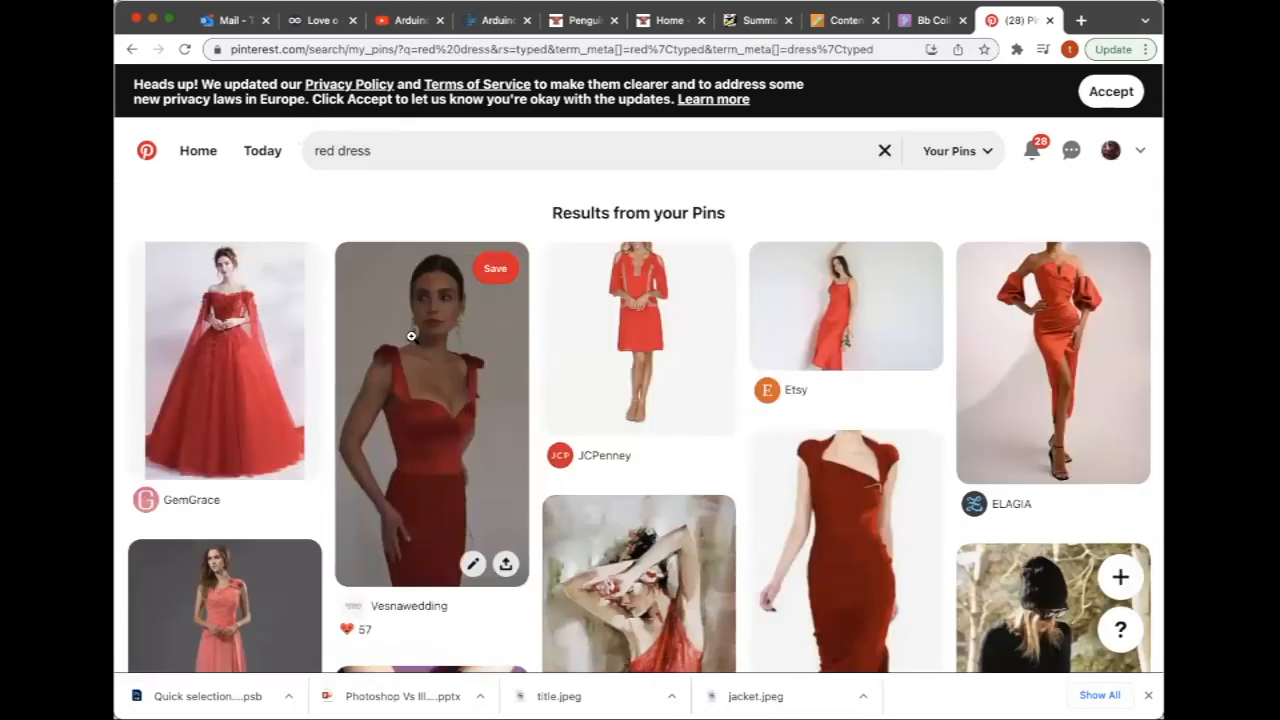
pyautogui.scroll(-3, 421, 356)
pyautogui.scroll(-1, 421, 356)
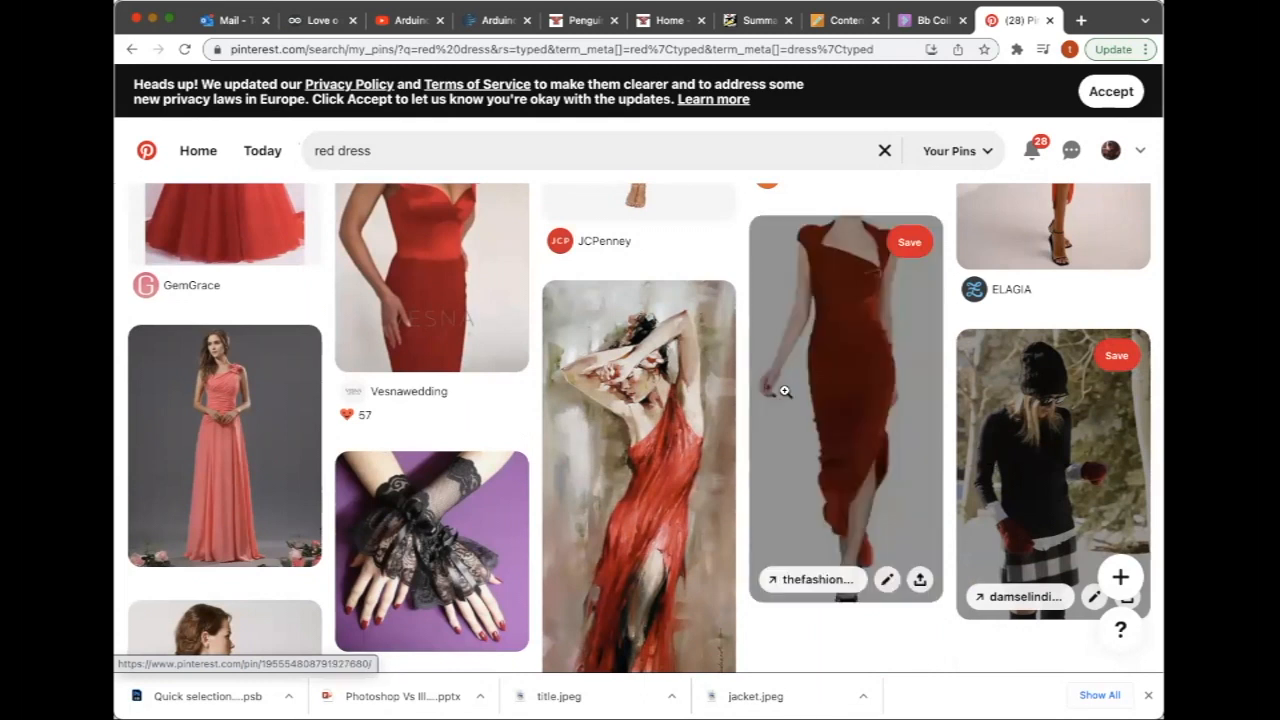
pyautogui.scroll(2, 777, 395)
pyautogui.scroll(2, 485, 271)
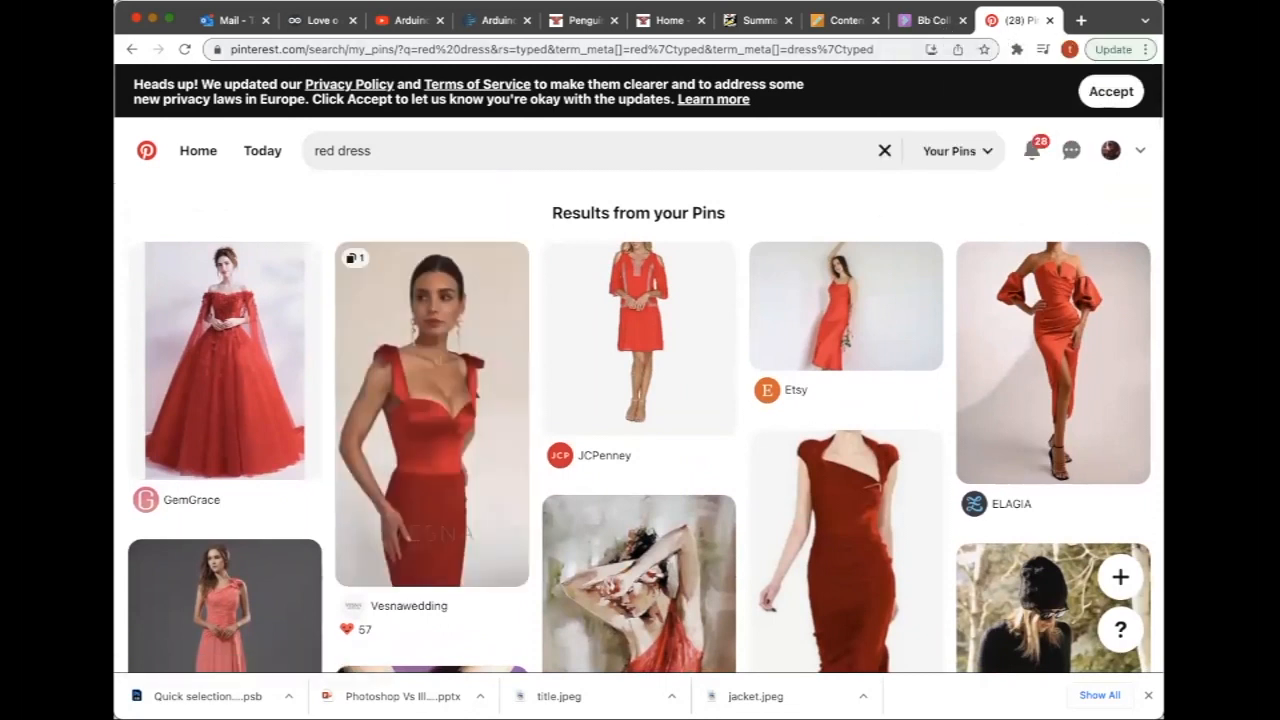
pyautogui.click(131, 49)
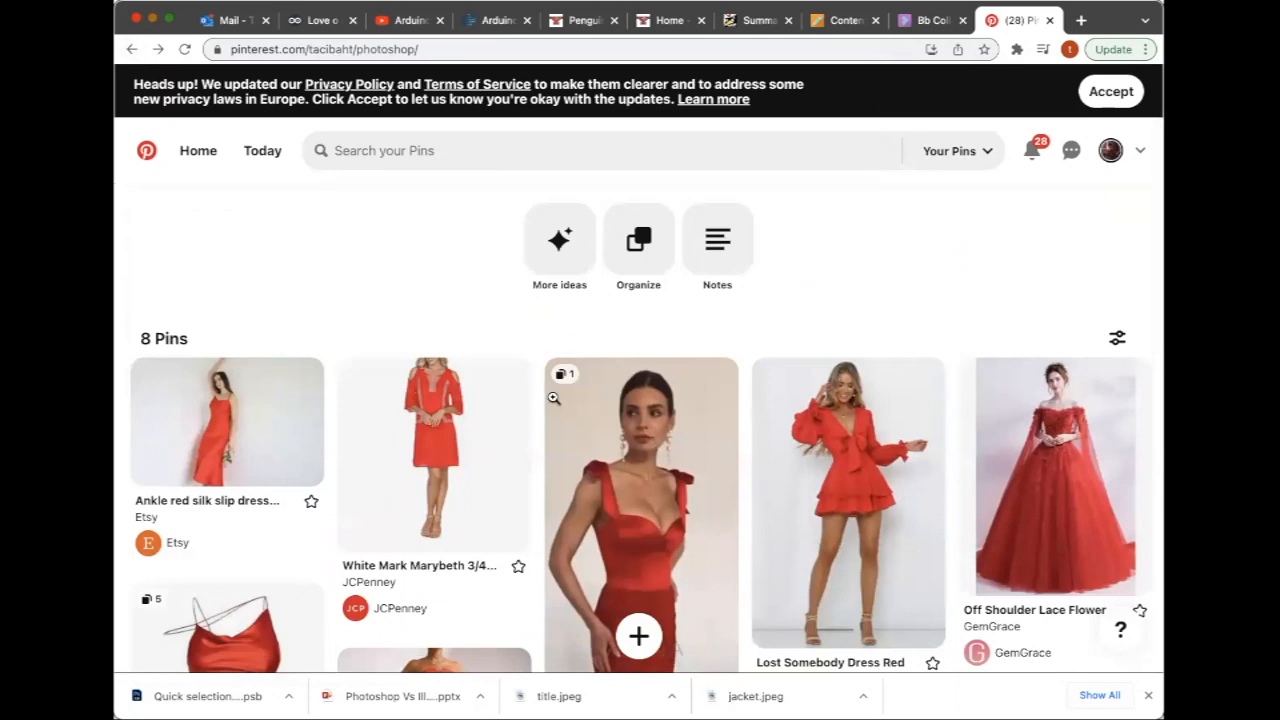
# Open the Lost Somebody Dress Red pin on the board and copy its image to the clipboard.
pyautogui.scroll(-5, 555, 400)
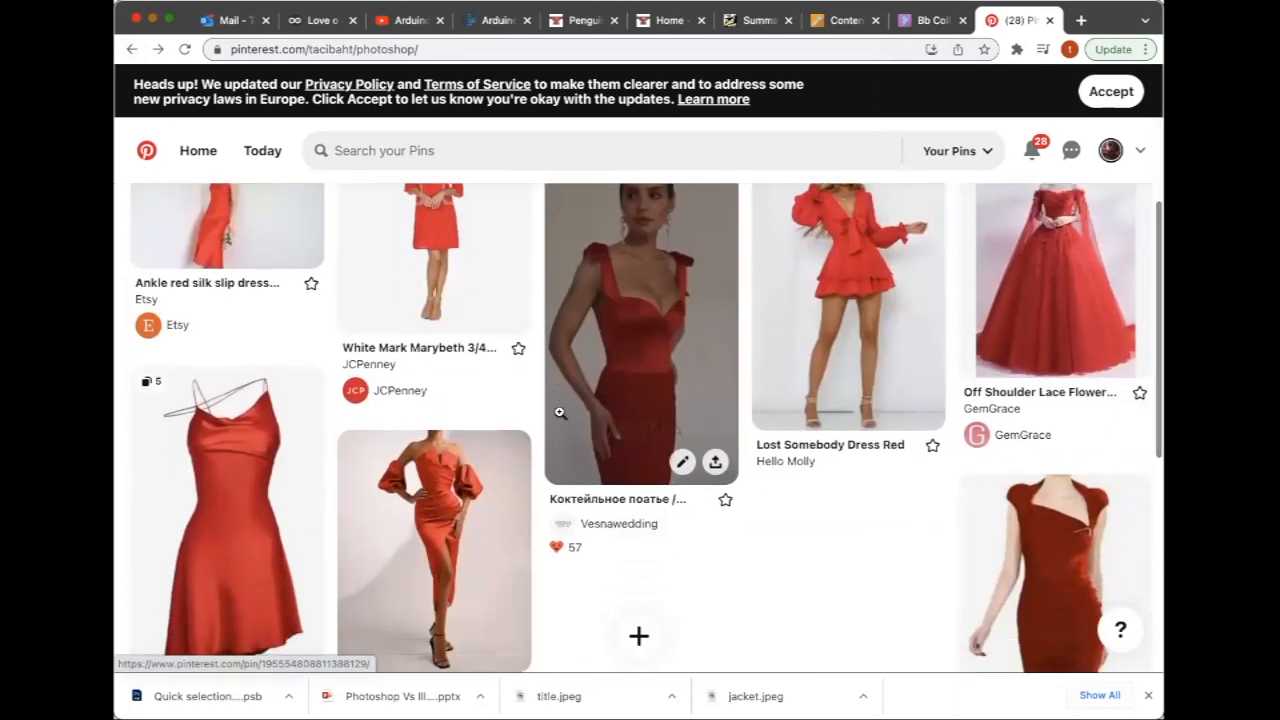
pyautogui.scroll(2, 560, 413)
pyautogui.click(677, 390)
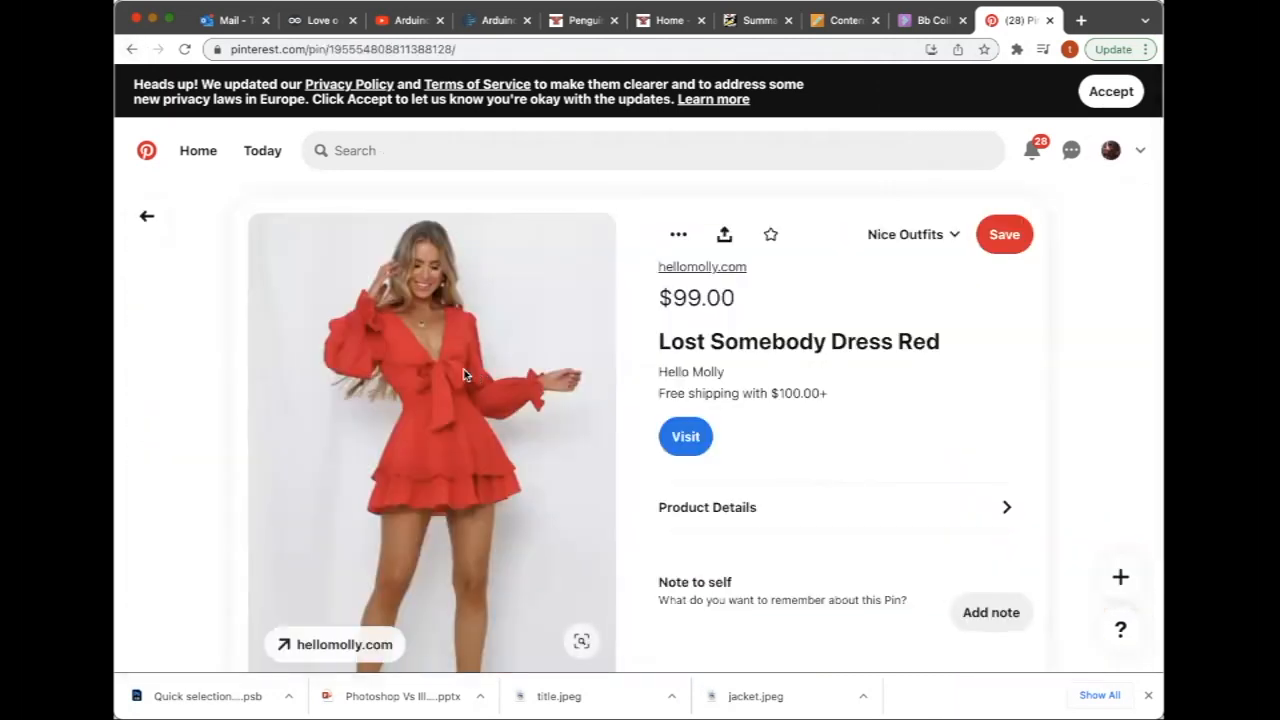
pyautogui.rightClick(464, 375)
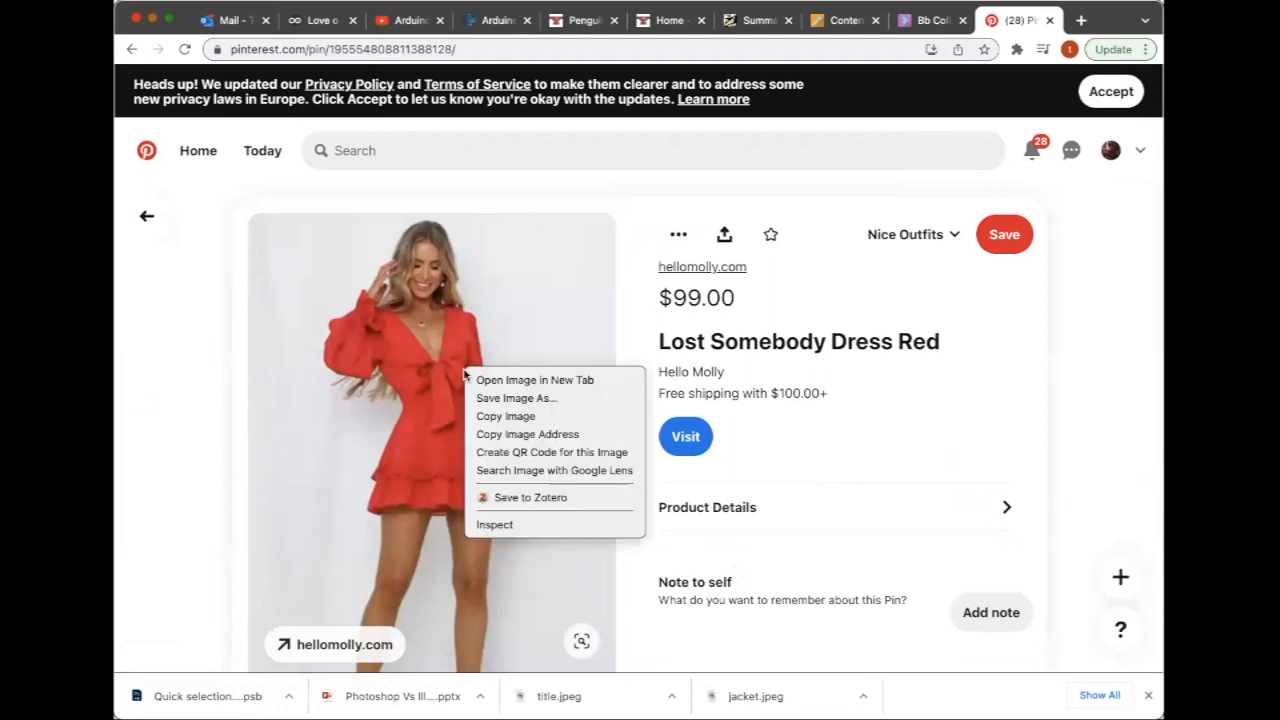
pyautogui.click(503, 417)
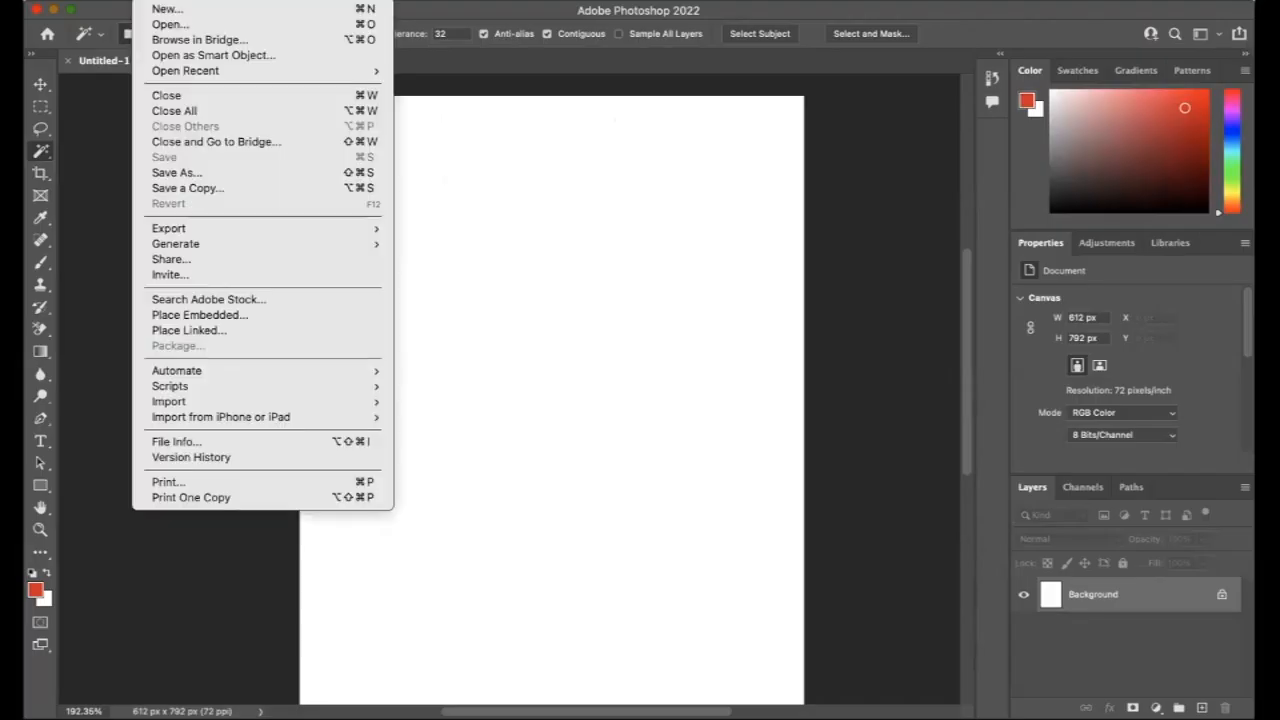
# In Photoshop, create a 400 x 600 px document at 72 ppi from the Clipboard preset and paste the copied dress image.
pyautogui.click(166, 9)
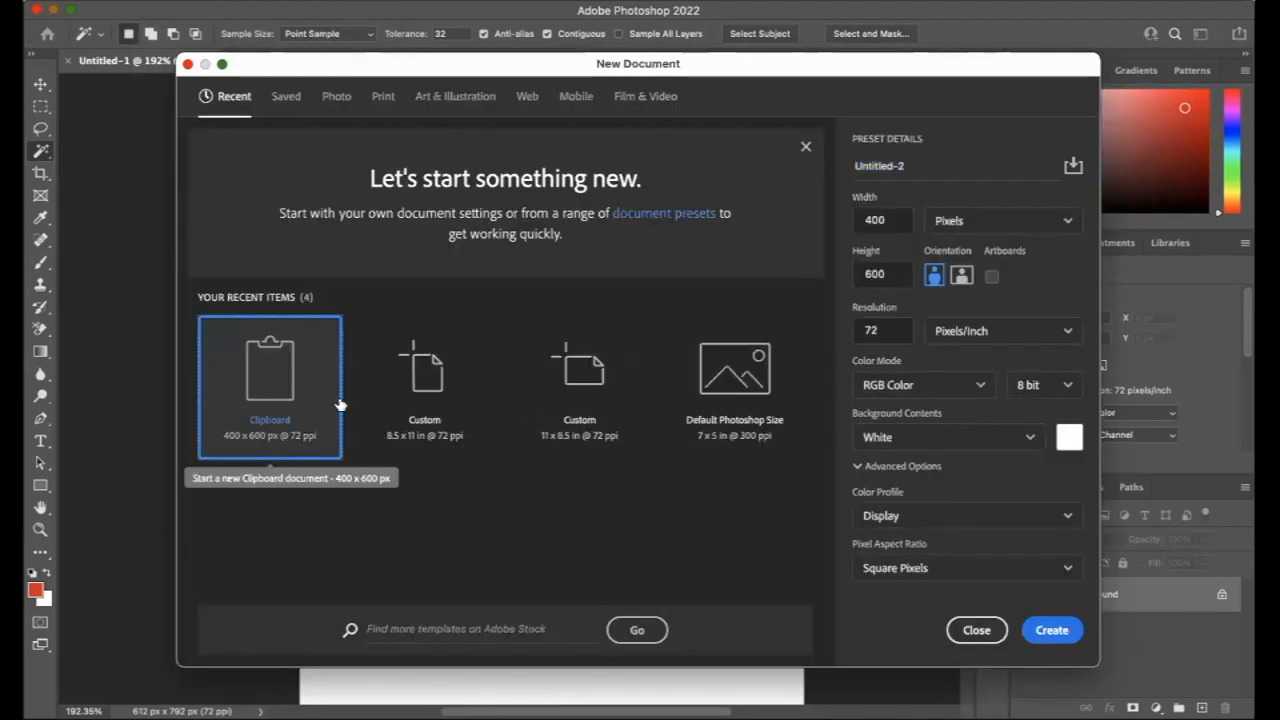
pyautogui.click(1068, 628)
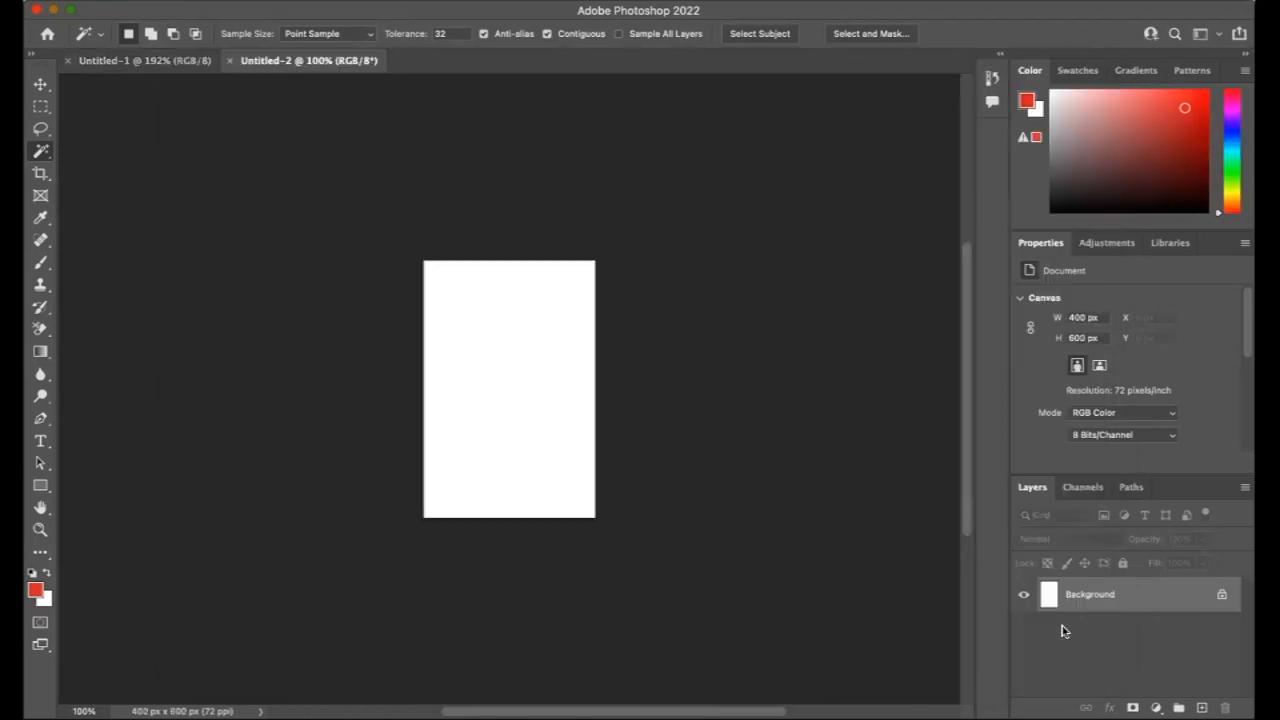
pyautogui.click(184, 1)
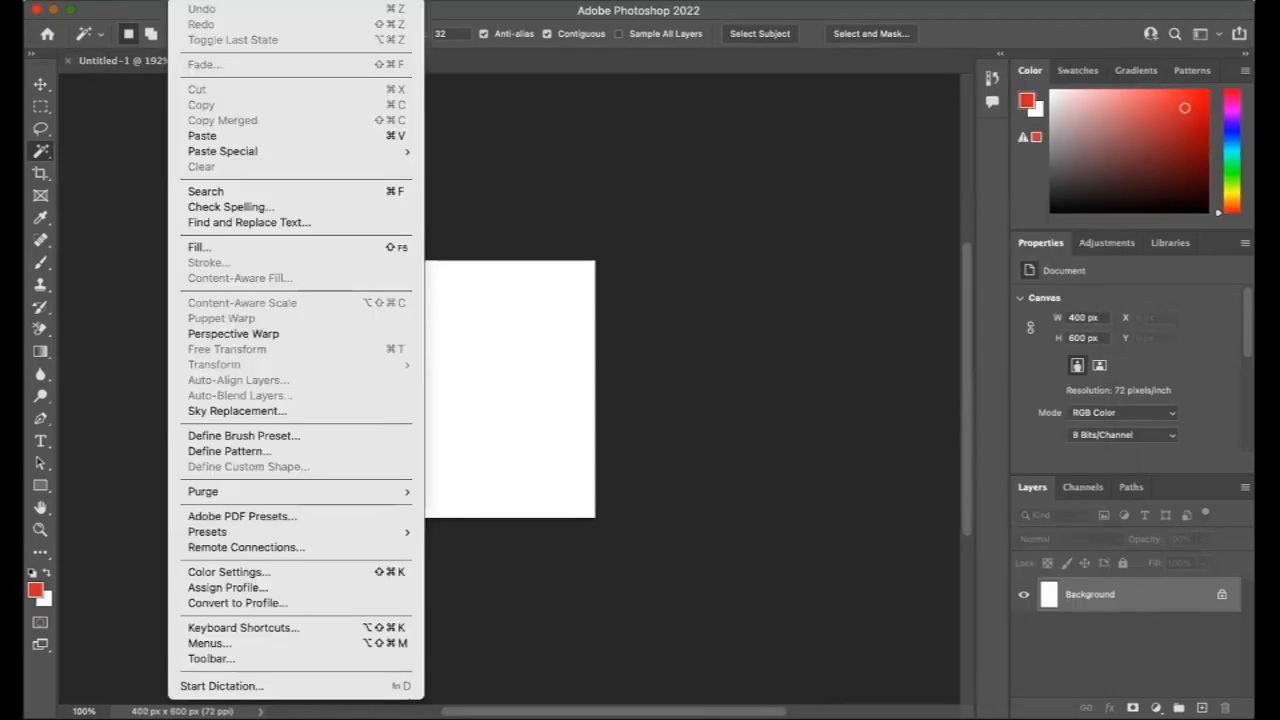
pyautogui.click(228, 138)
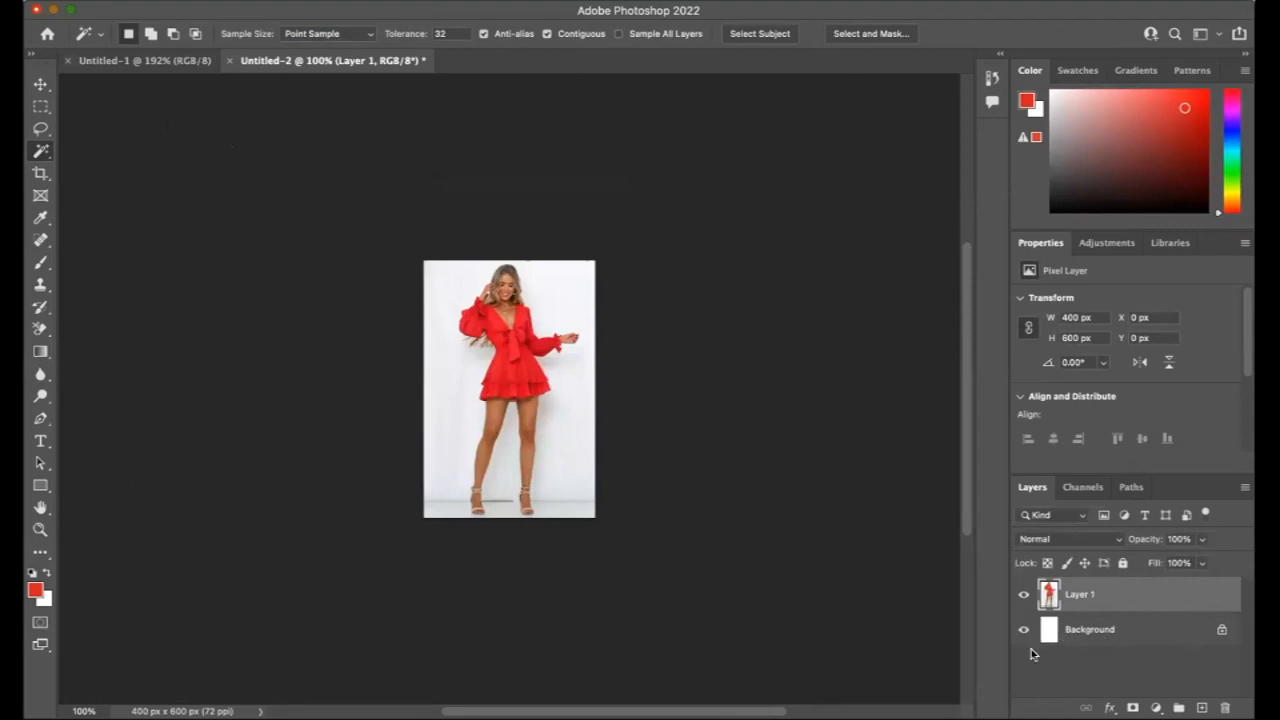
# Switch from the pasted dress image back to the blank Untitled-1 document.
pyautogui.click(154, 64)
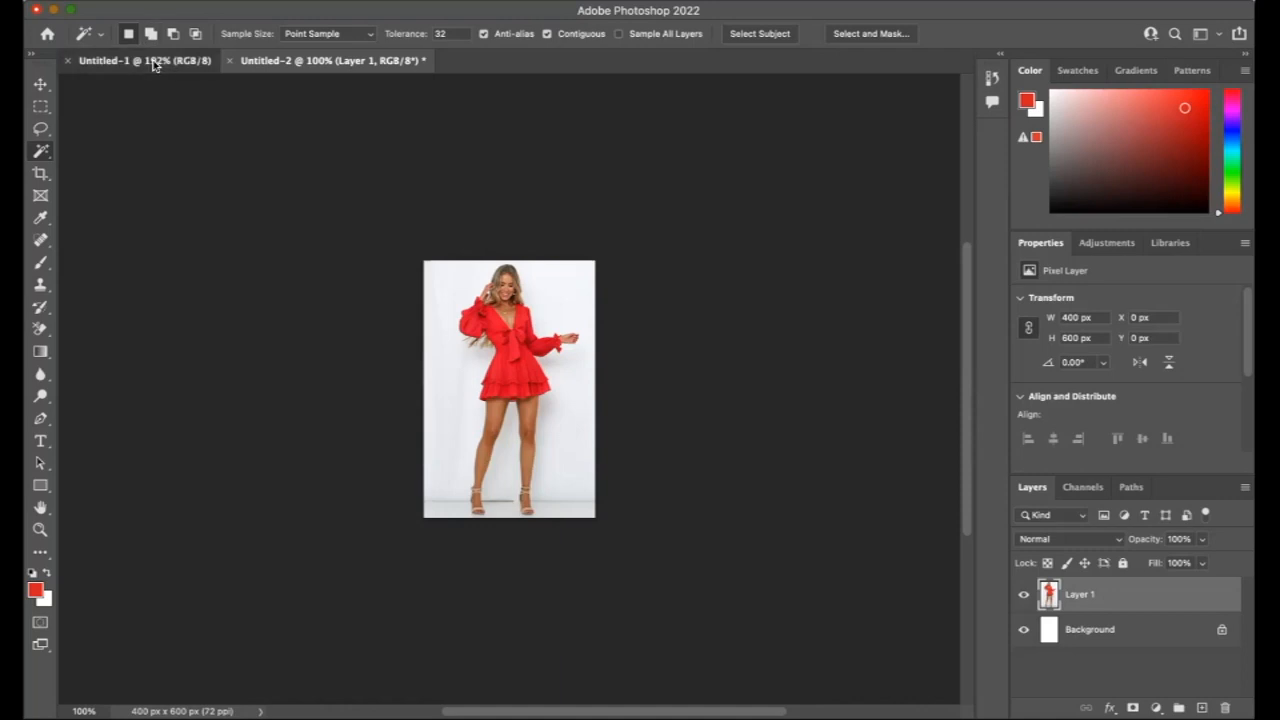
pyautogui.click(270, 62)
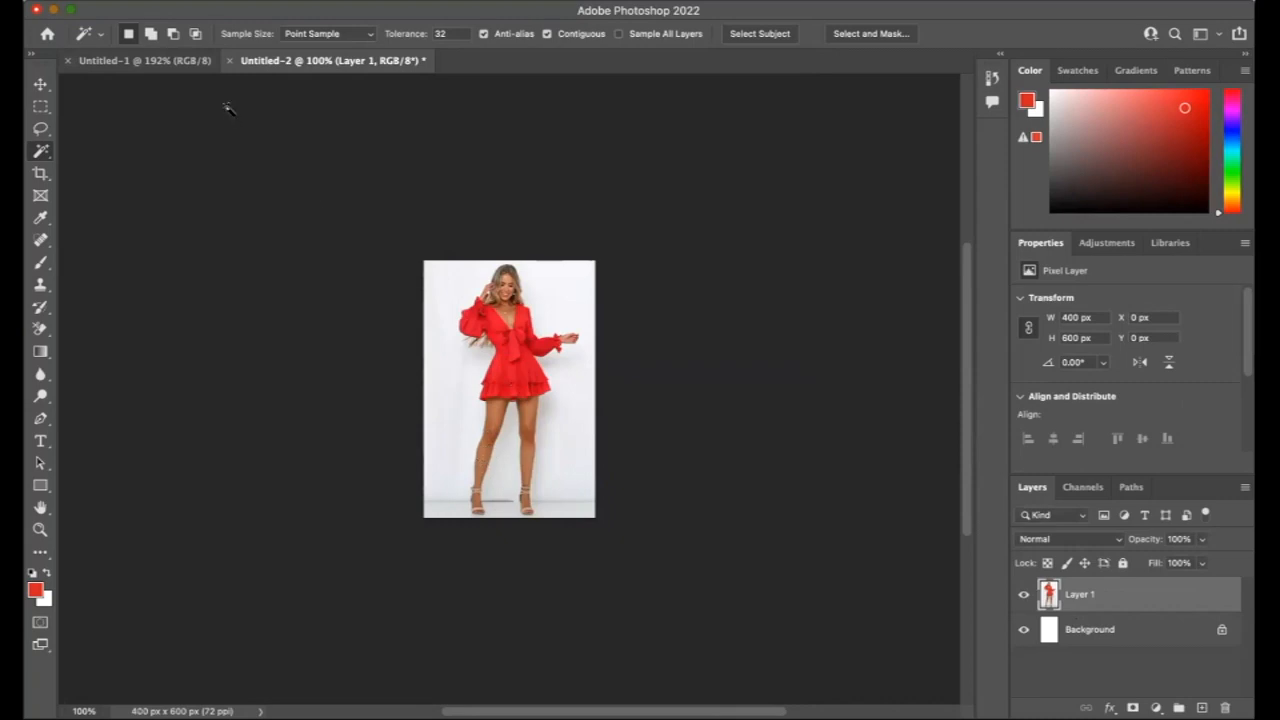
pyautogui.click(160, 63)
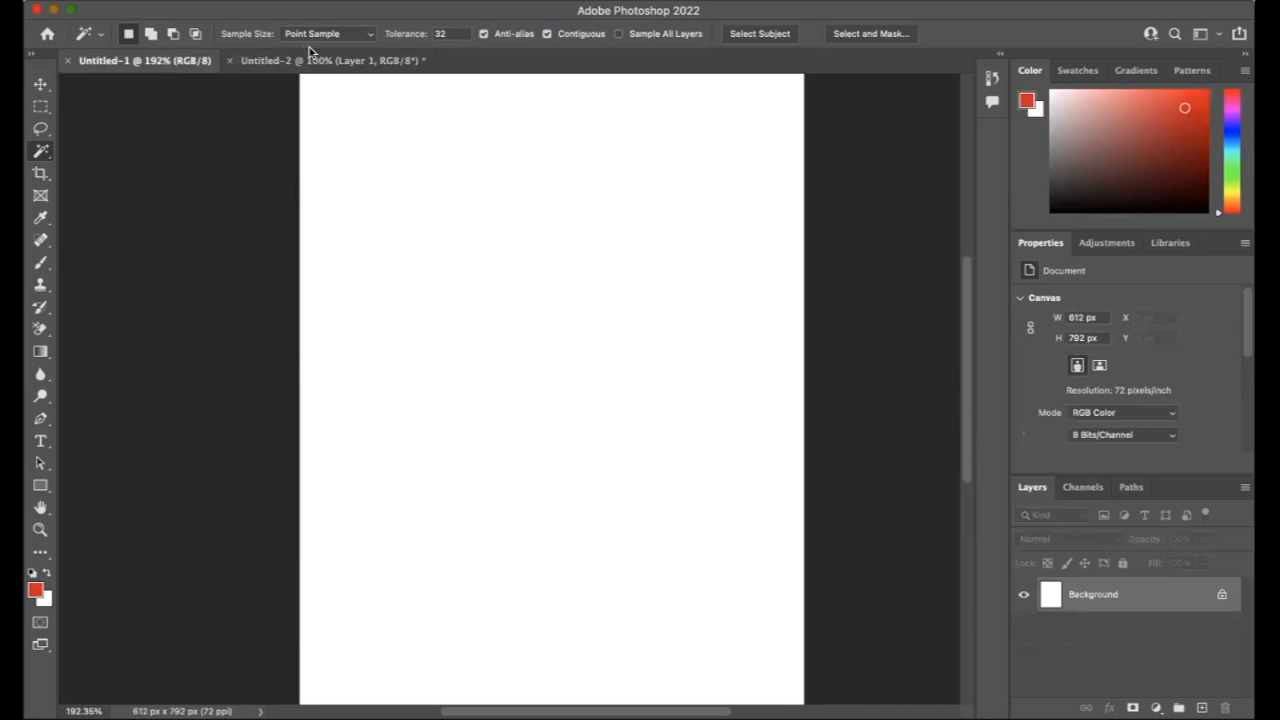
# Compare the Untitled-2 dress document with the blank letter-size Untitled-1 document, ending on the dress.
pyautogui.click(304, 62)
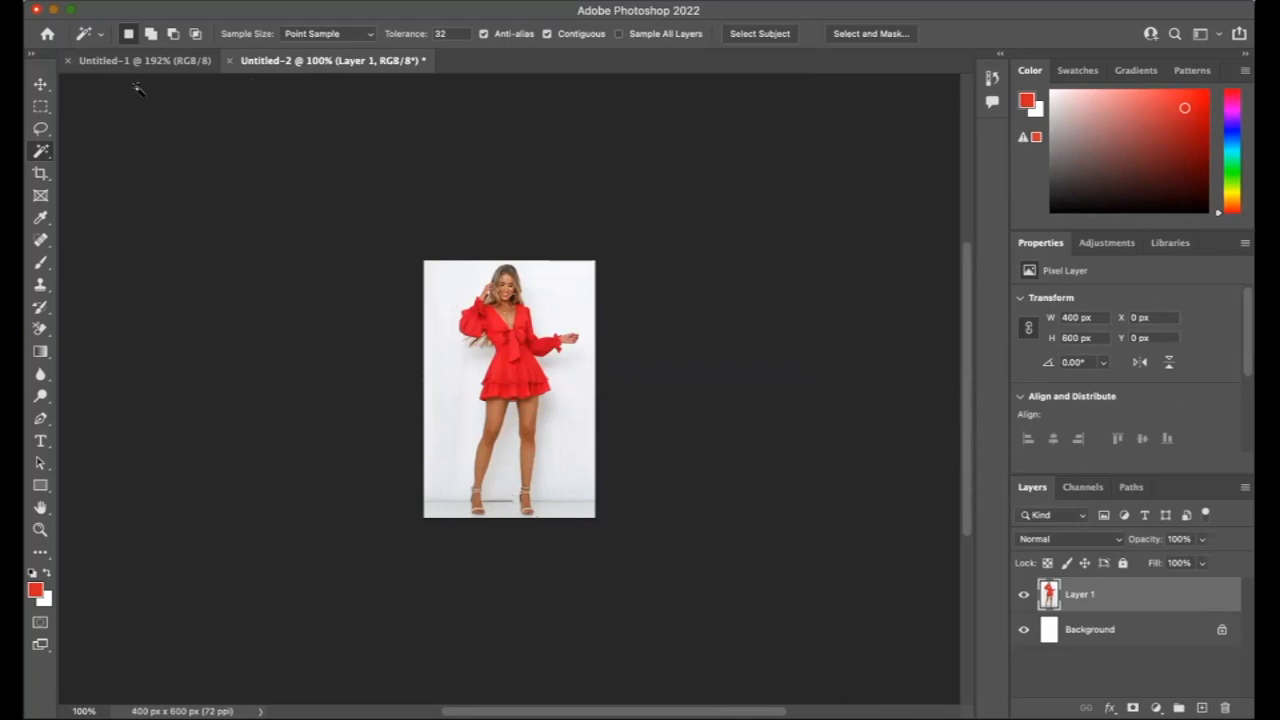
pyautogui.click(152, 61)
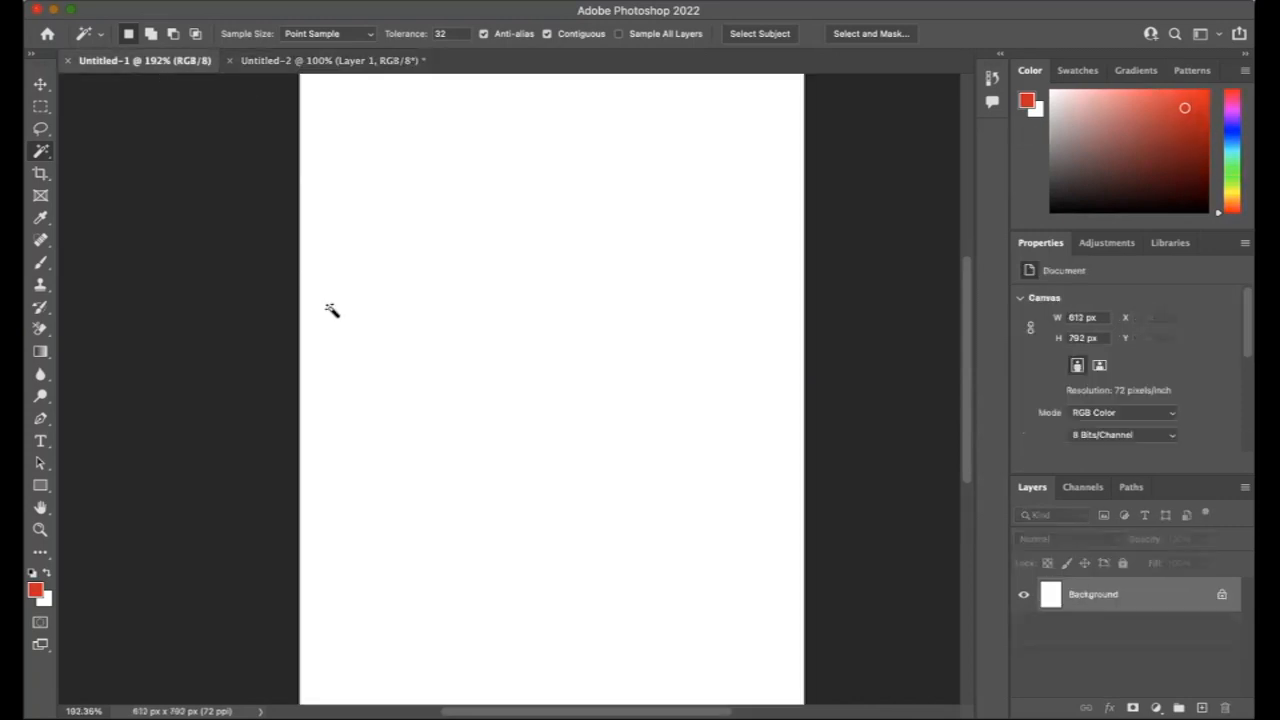
pyautogui.click(293, 62)
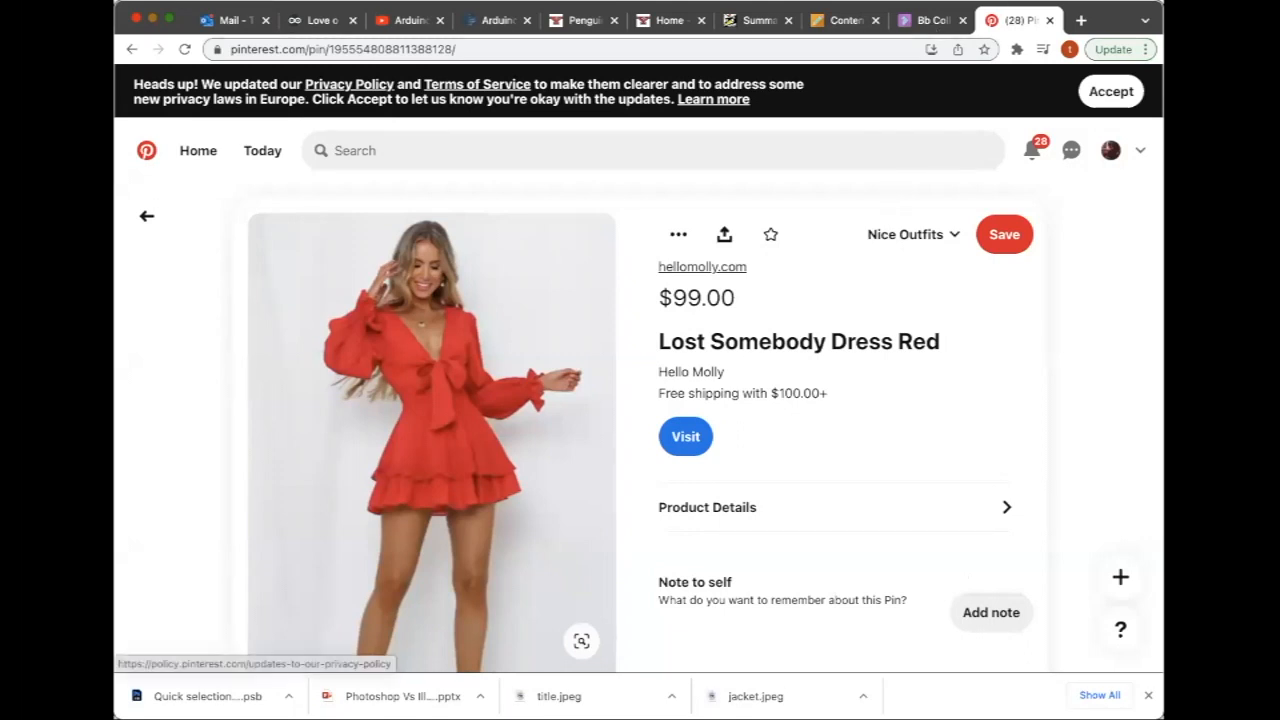
# Switch to the Pinterest board, open the "dresses" pin and copy its ruched red satin dress image.
pyautogui.click(131, 49)
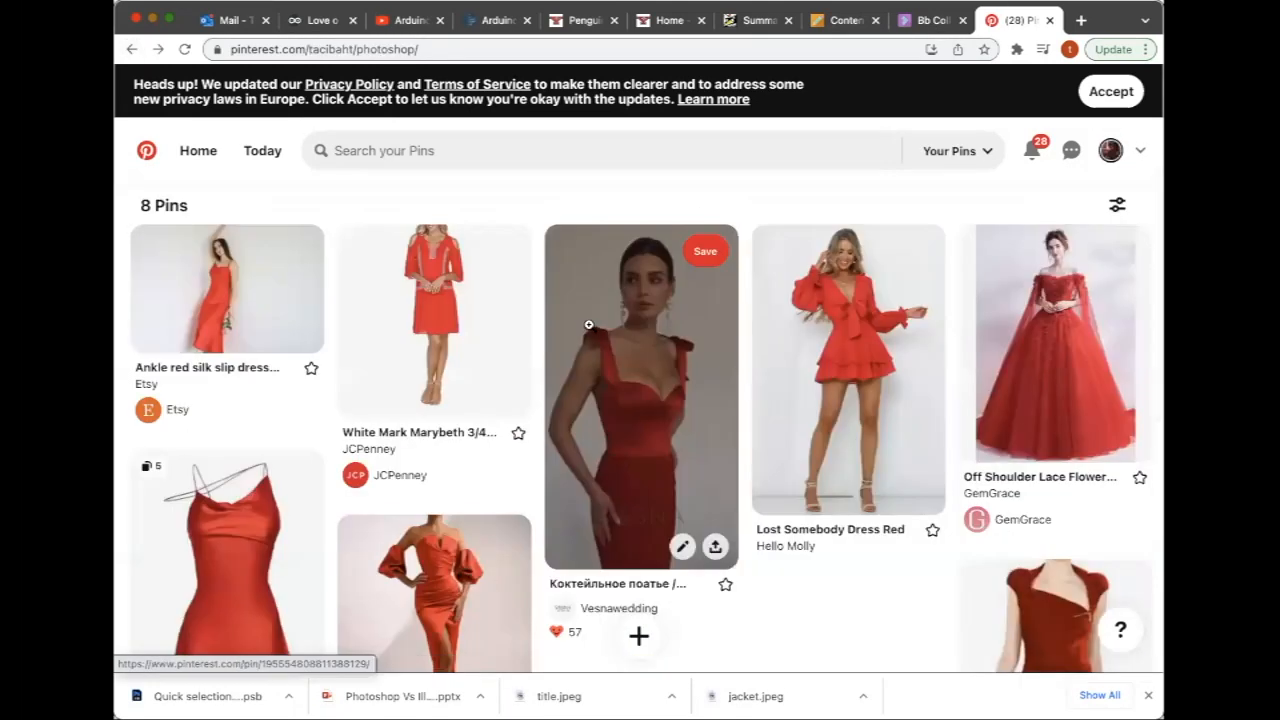
pyautogui.scroll(-2, 589, 325)
pyautogui.scroll(-1, 589, 325)
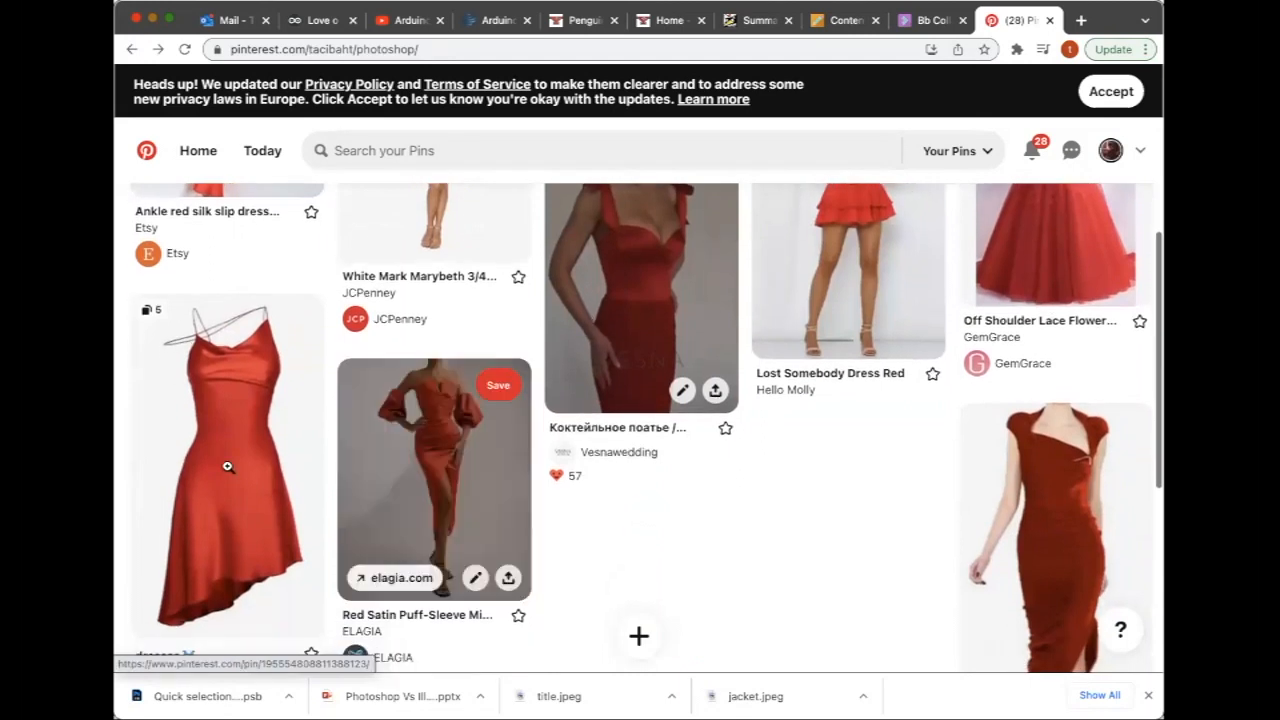
pyautogui.click(229, 467)
pyautogui.rightClick(489, 367)
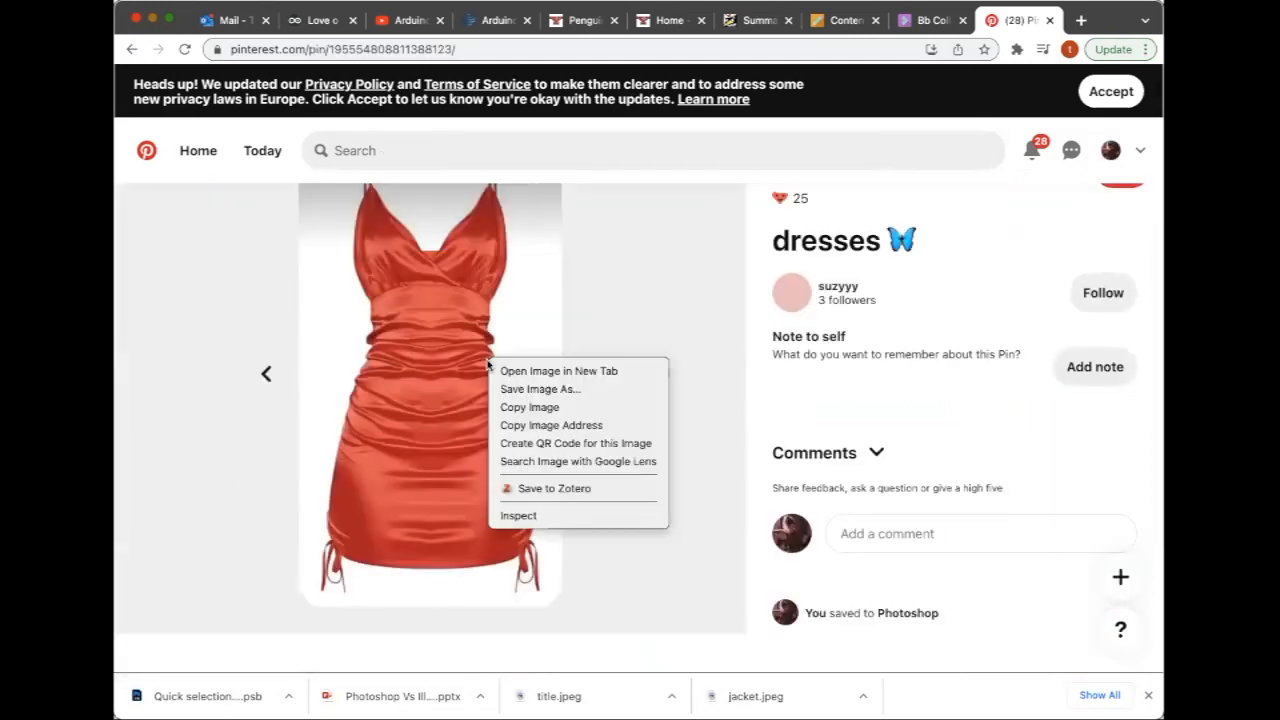
pyautogui.click(529, 410)
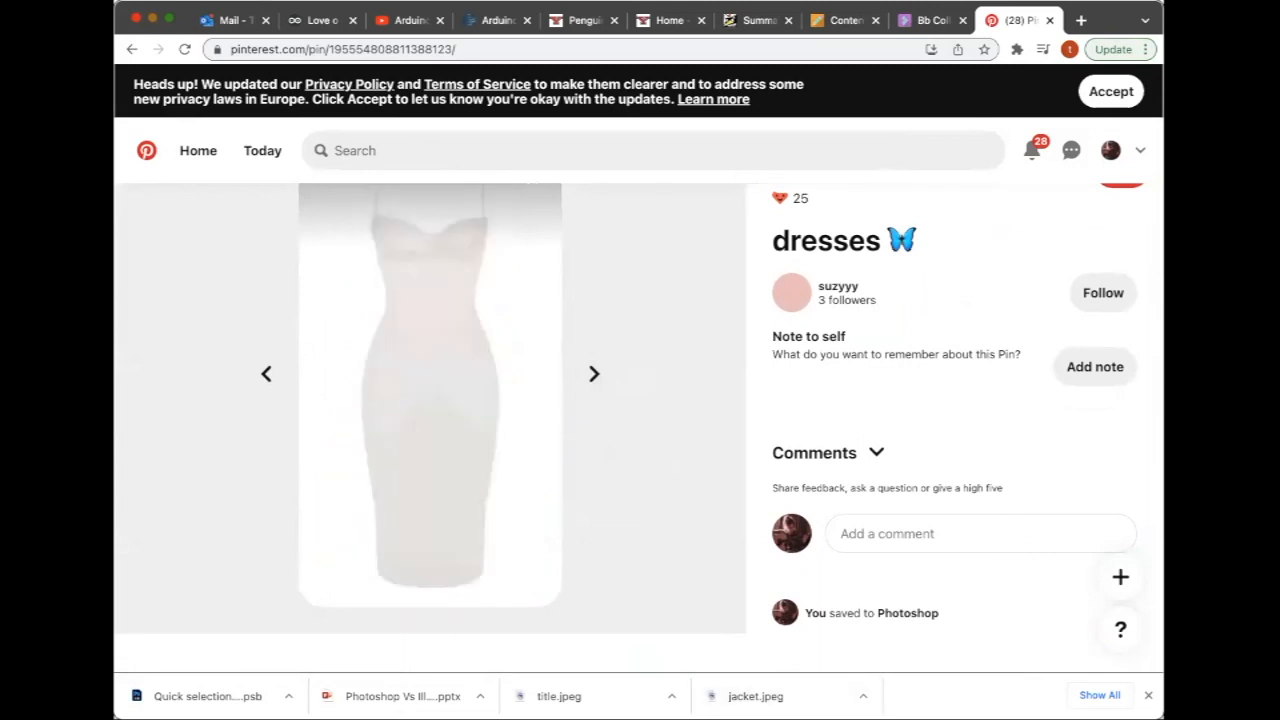
# In Photoshop, create a 614 x 1092 px document at 72 ppi from the Clipboard preset and paste the satin dress image.
pyautogui.click(1013, 708)
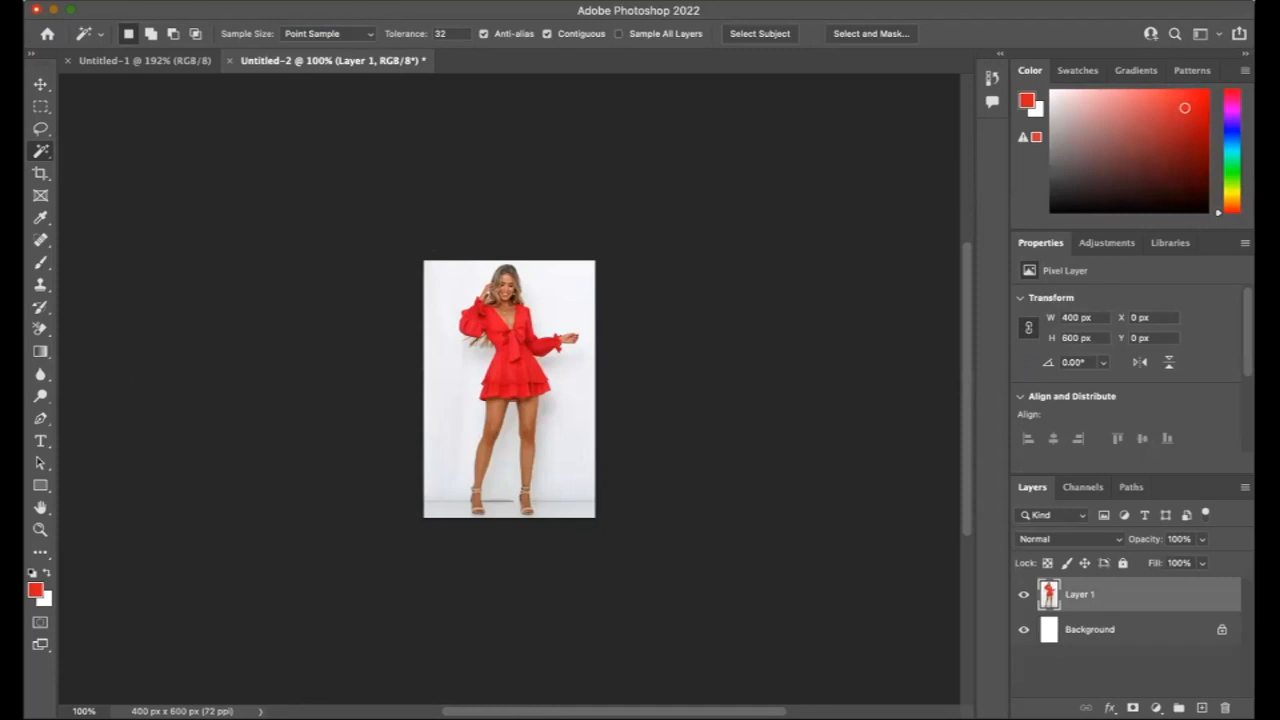
pyautogui.click(146, 1)
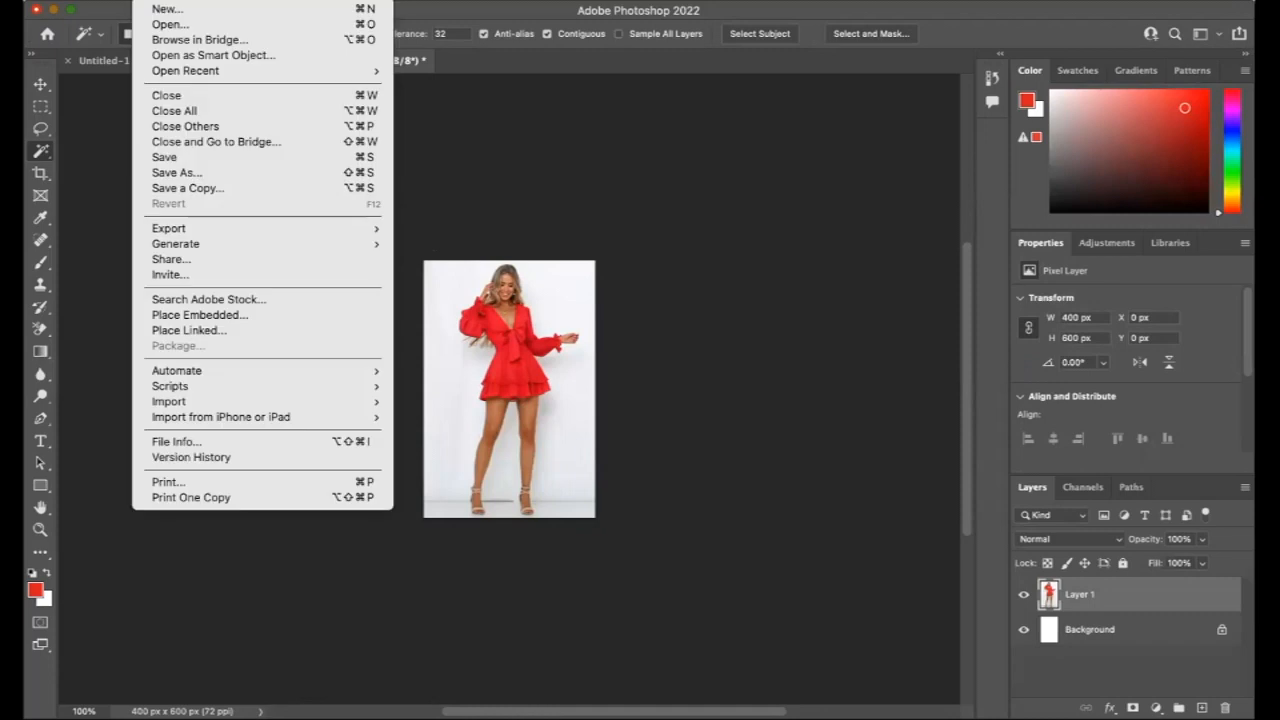
pyautogui.click(166, 11)
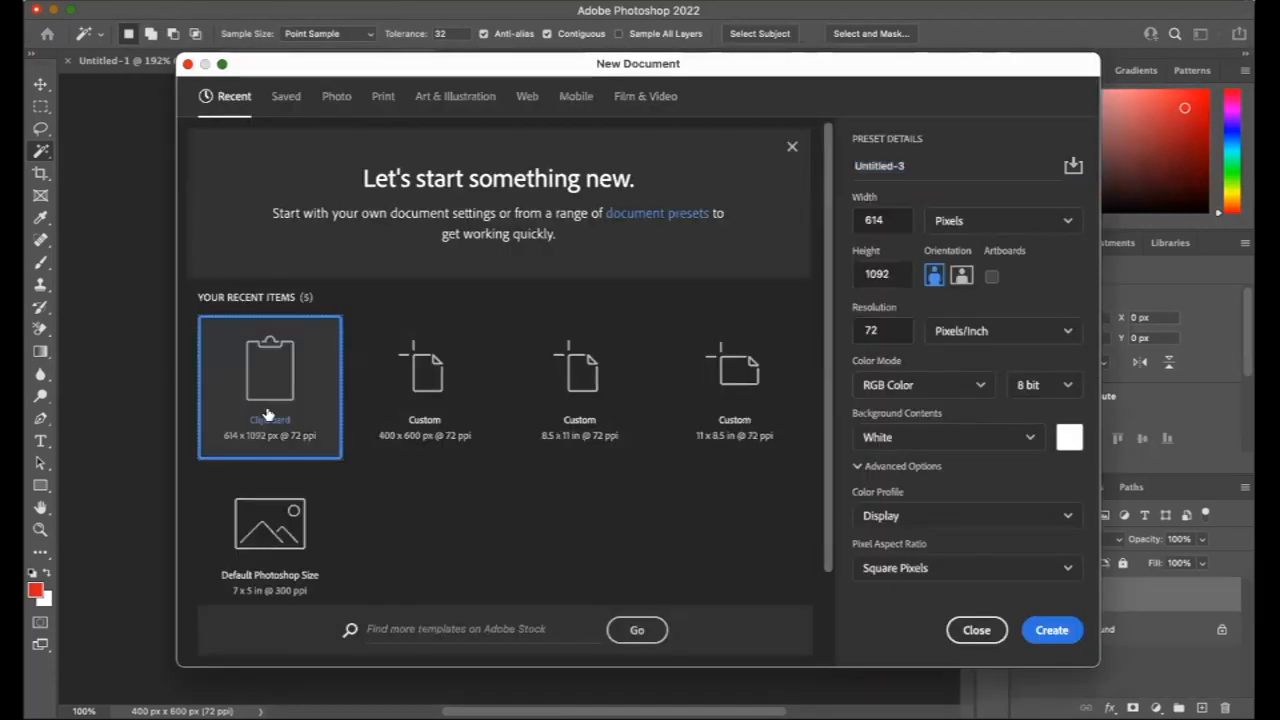
pyautogui.click(1052, 630)
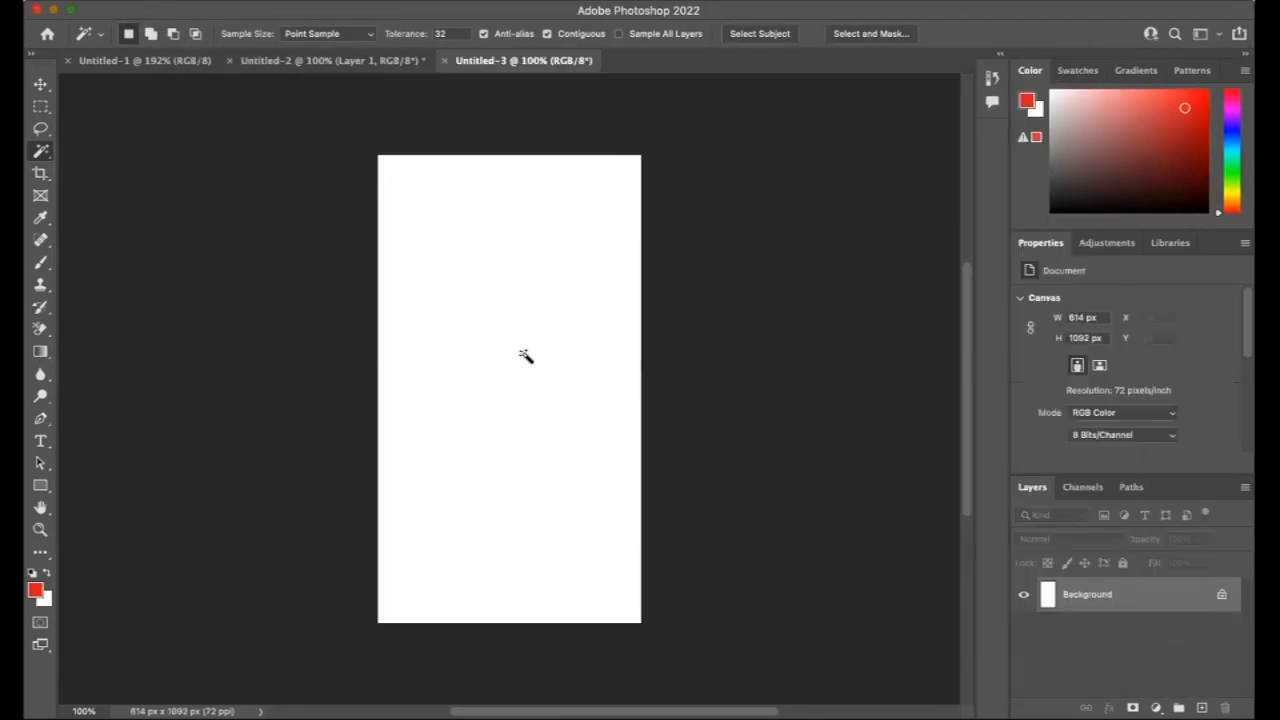
pyautogui.click(195, 1)
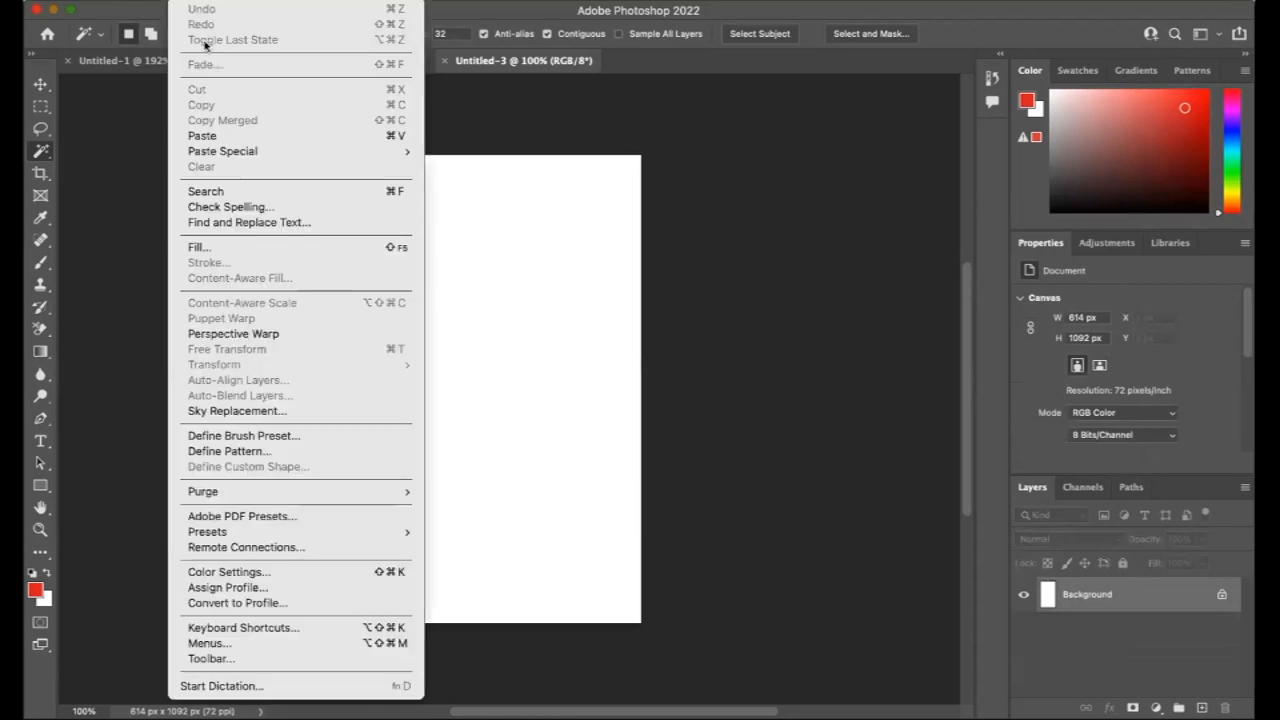
pyautogui.click(216, 137)
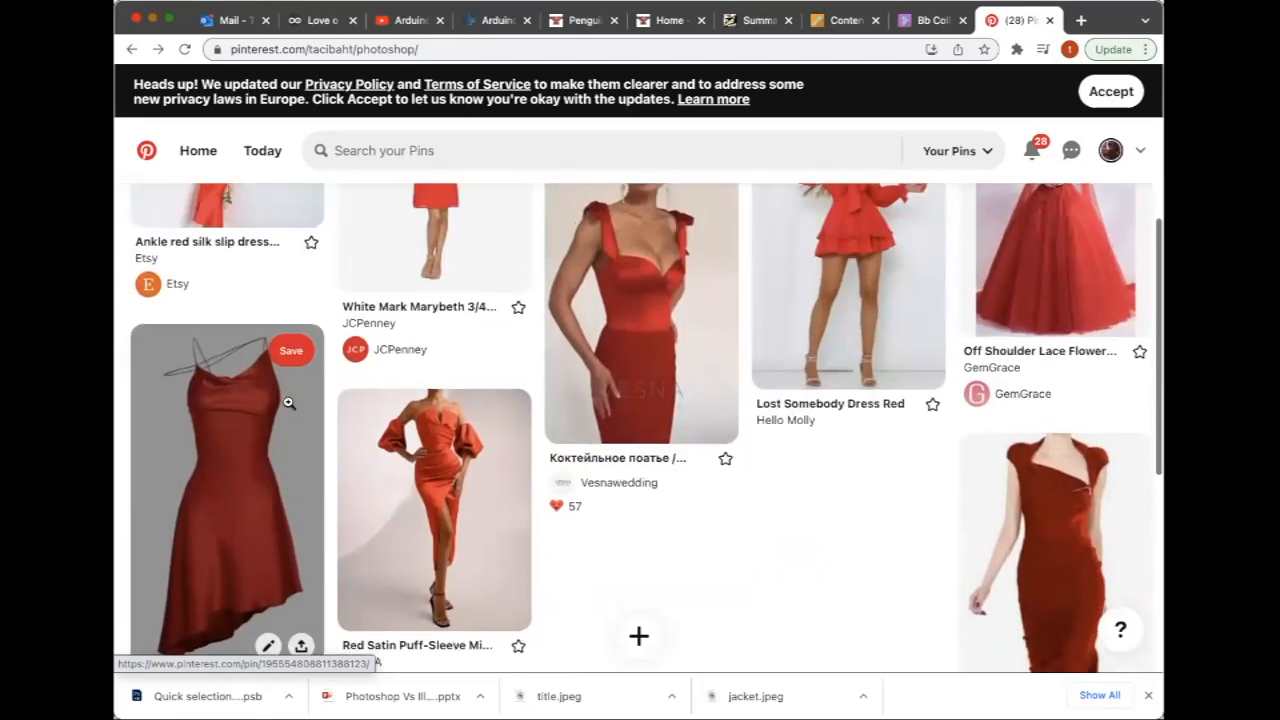
# On the Pinterest board, open the thefashionpolice.net pin of the fitted dark red dress and copy its image.
pyautogui.scroll(-3, 1117, 417)
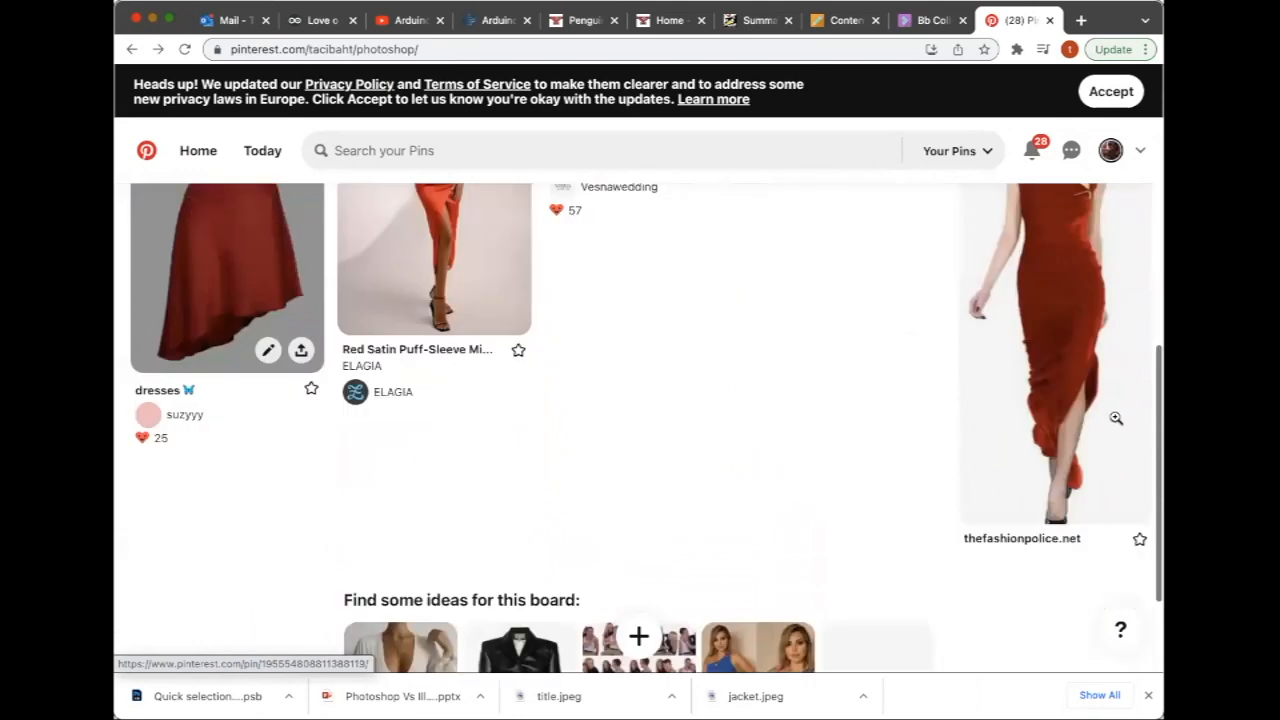
pyautogui.click(1013, 440)
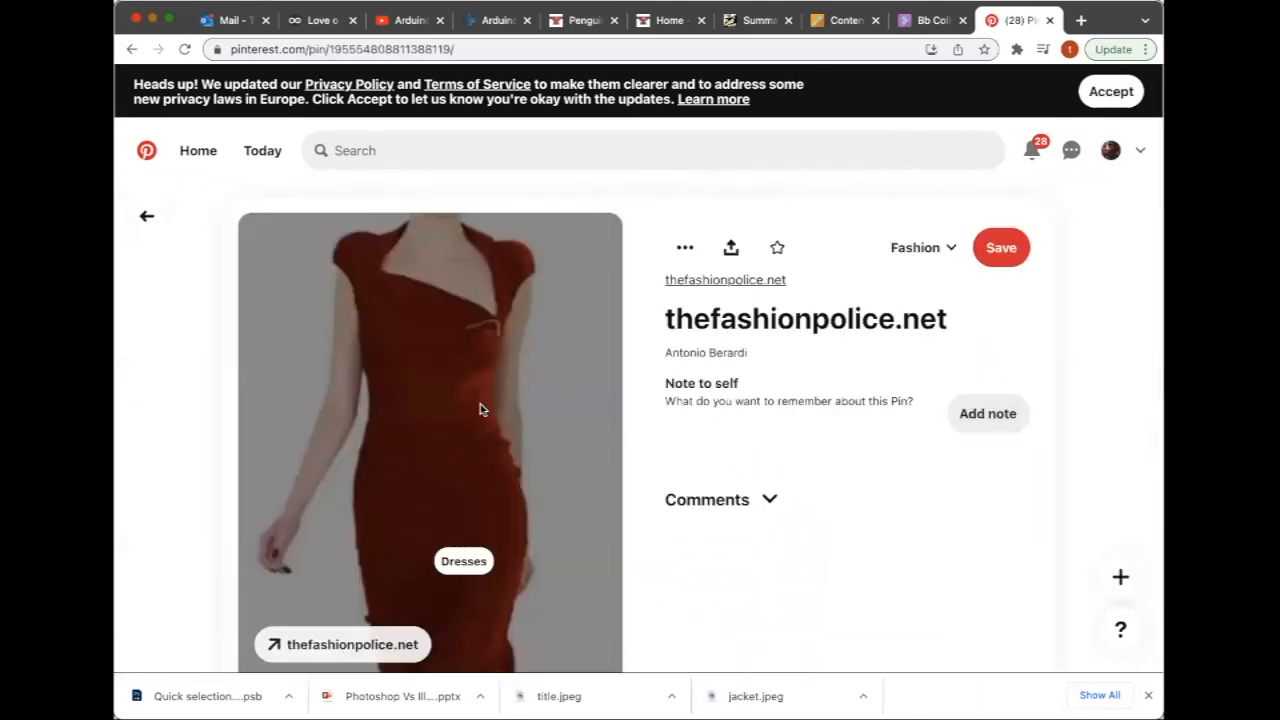
pyautogui.rightClick(553, 405)
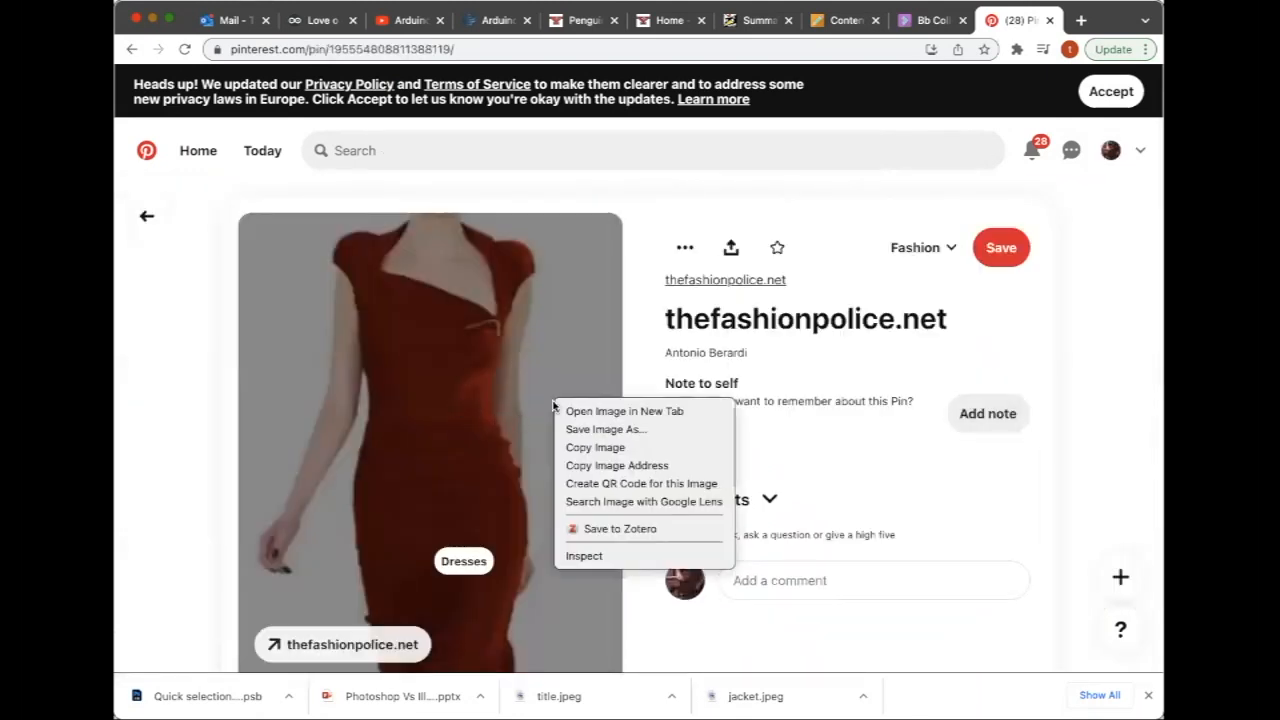
pyautogui.click(594, 446)
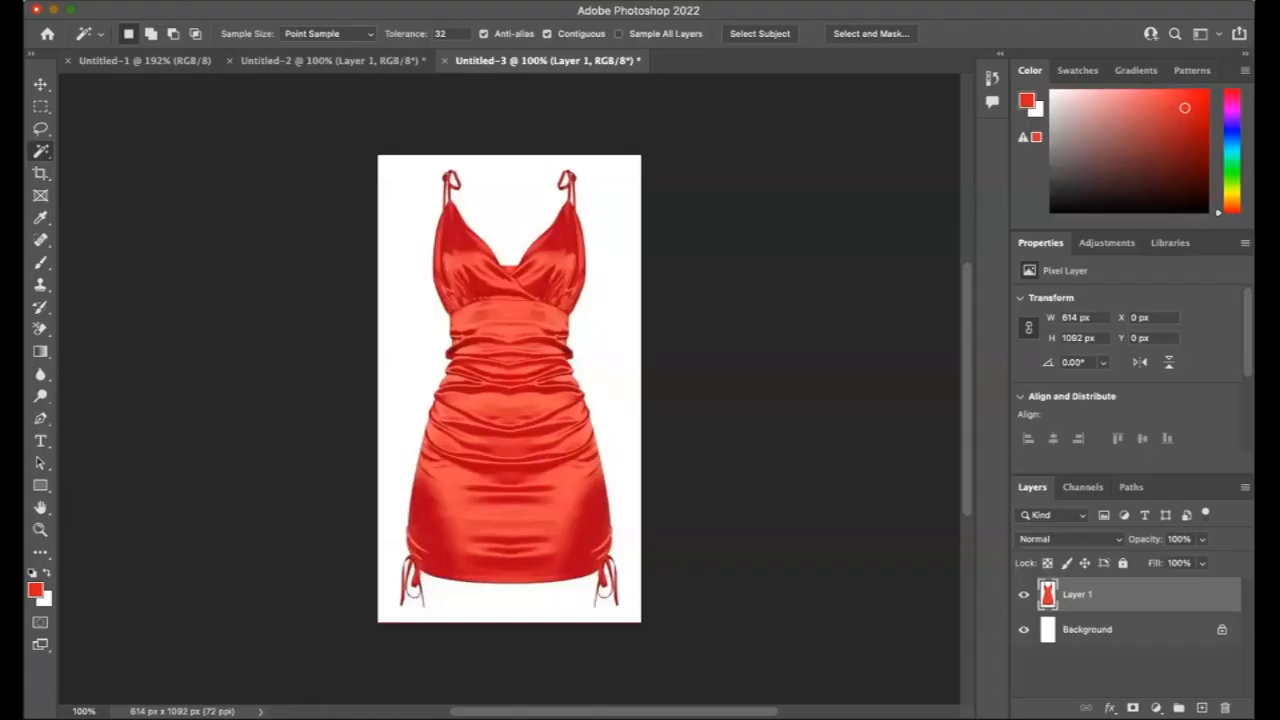
# In Photoshop, create a 263 x 525 px document at 72 ppi from the Clipboard preset and paste the fitted dress image.
pyautogui.click(150, 3)
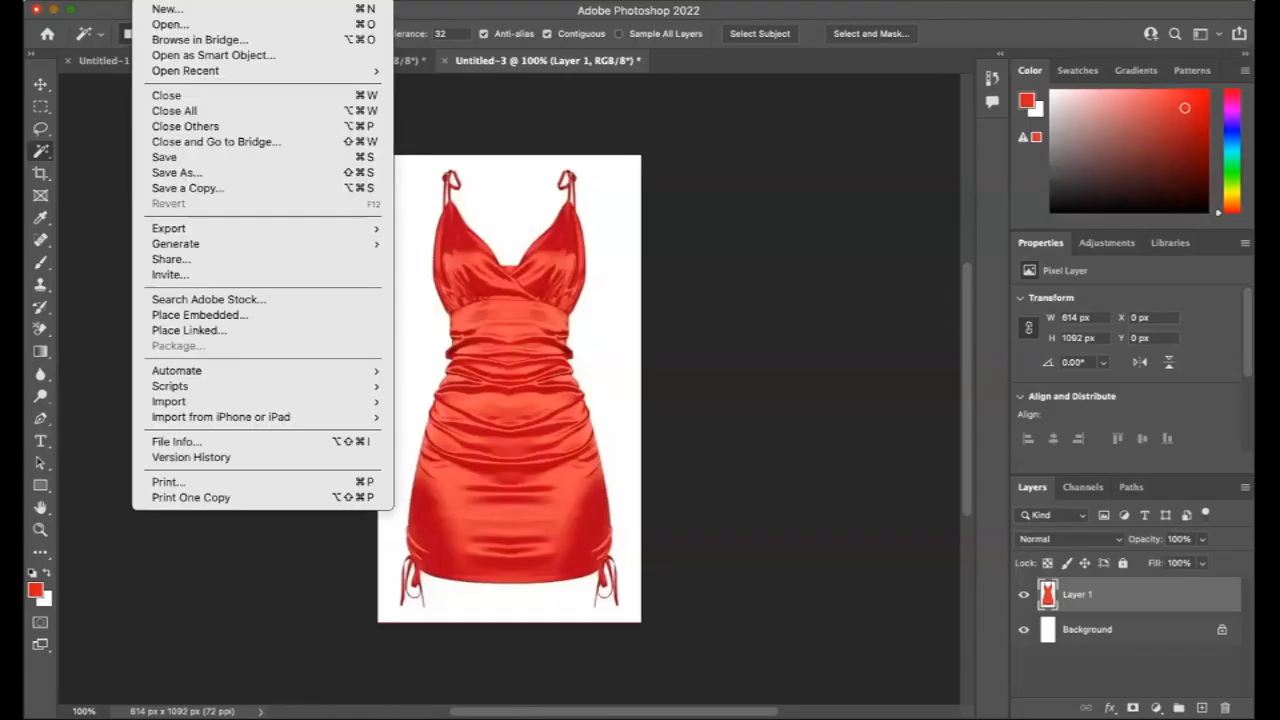
pyautogui.click(160, 9)
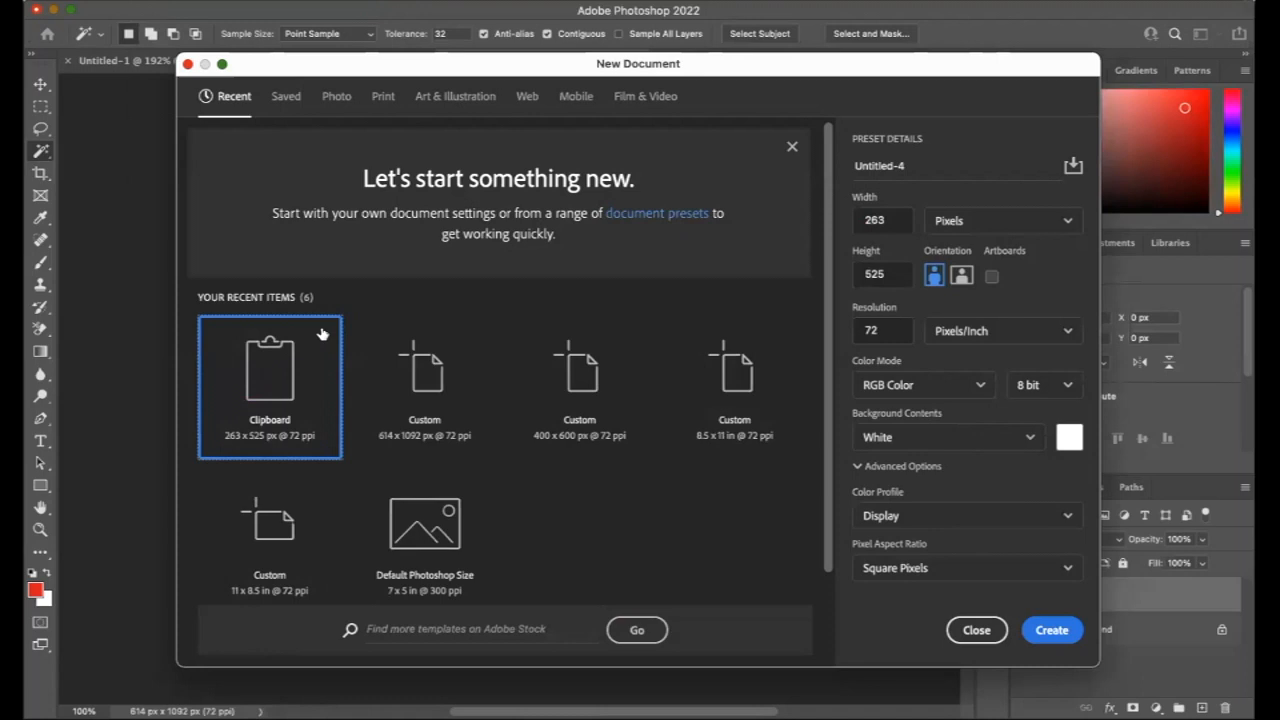
pyautogui.click(1060, 632)
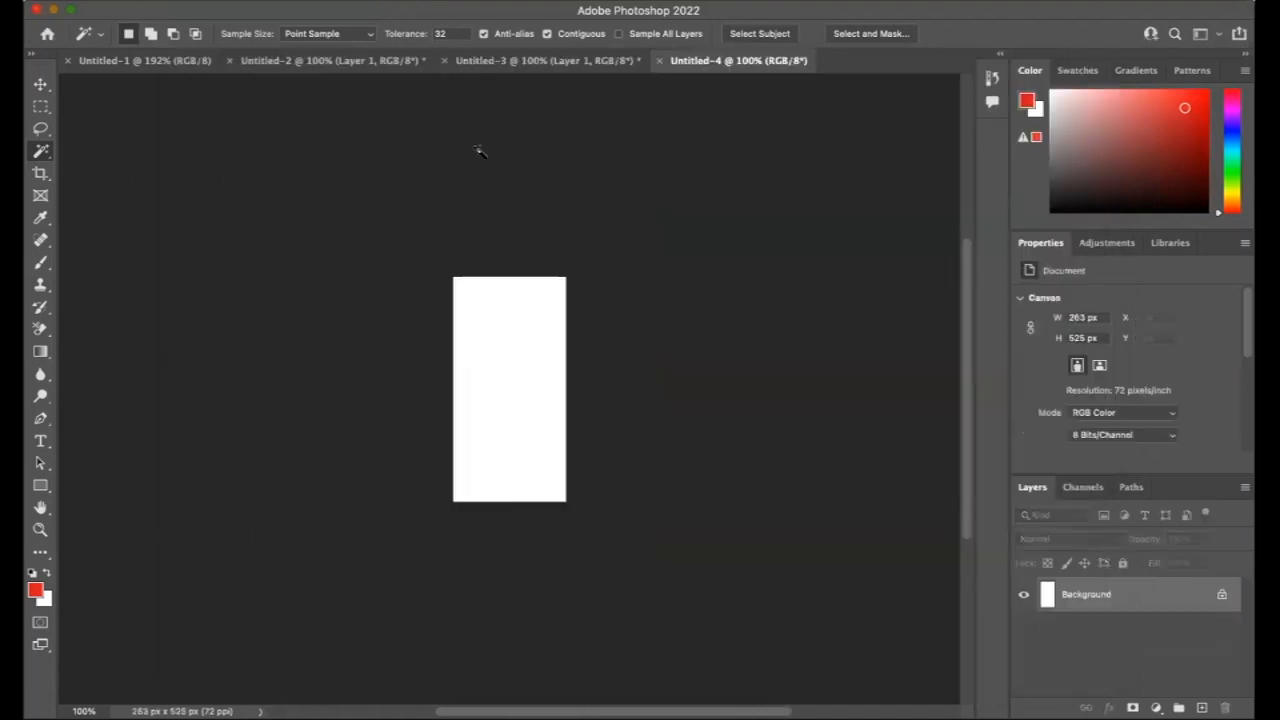
pyautogui.click(186, 2)
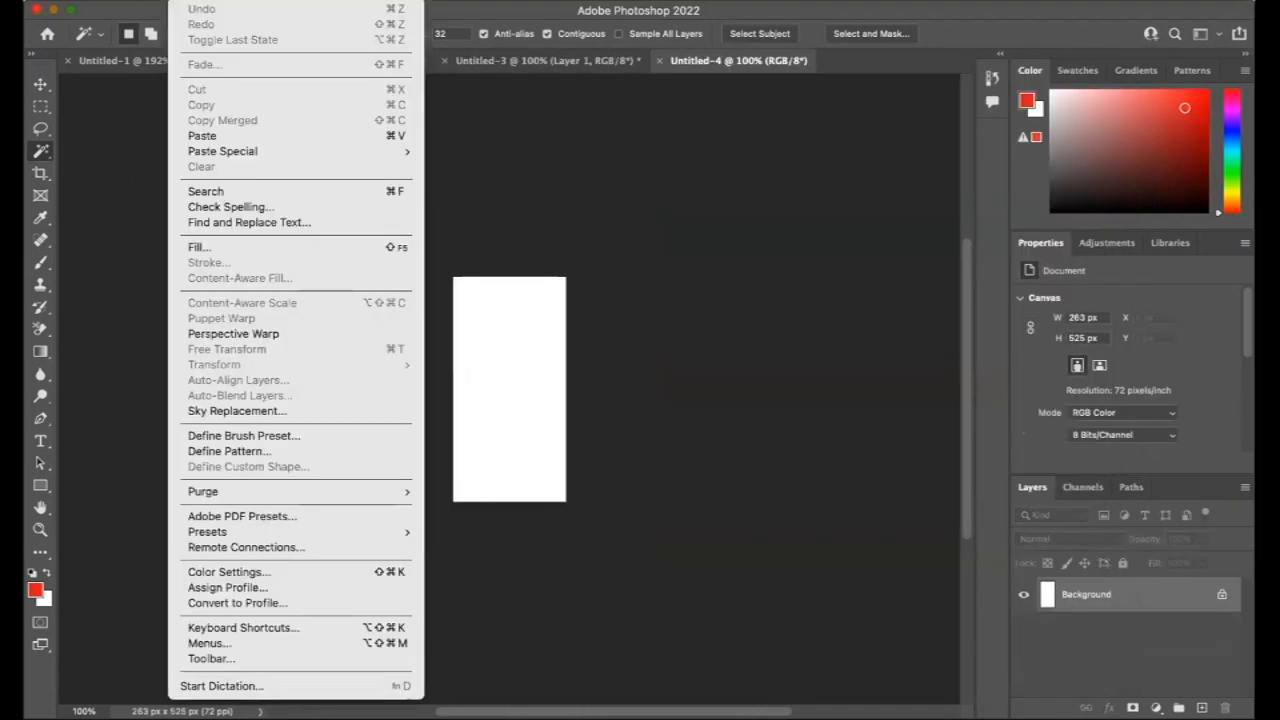
pyautogui.click(228, 136)
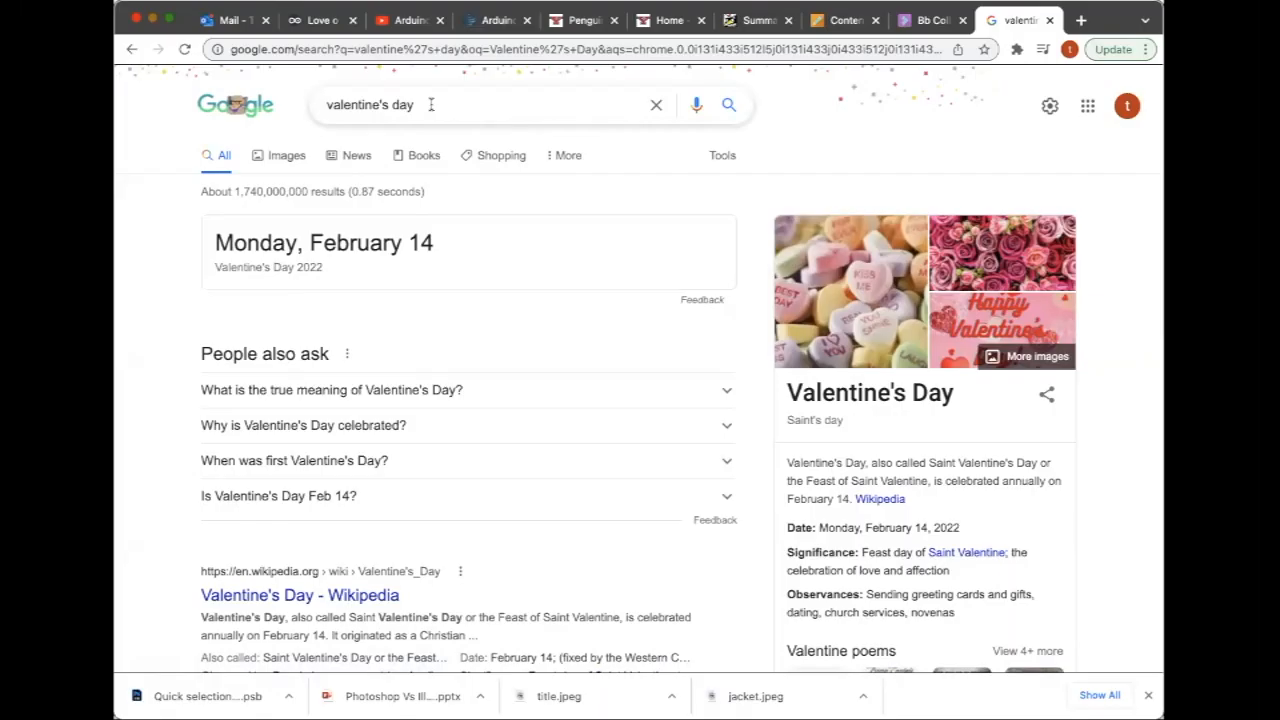
# In the browser, search Google for "valentine's day" and show the image results.
pyautogui.click(431, 104)
pyautogui.press('Return')
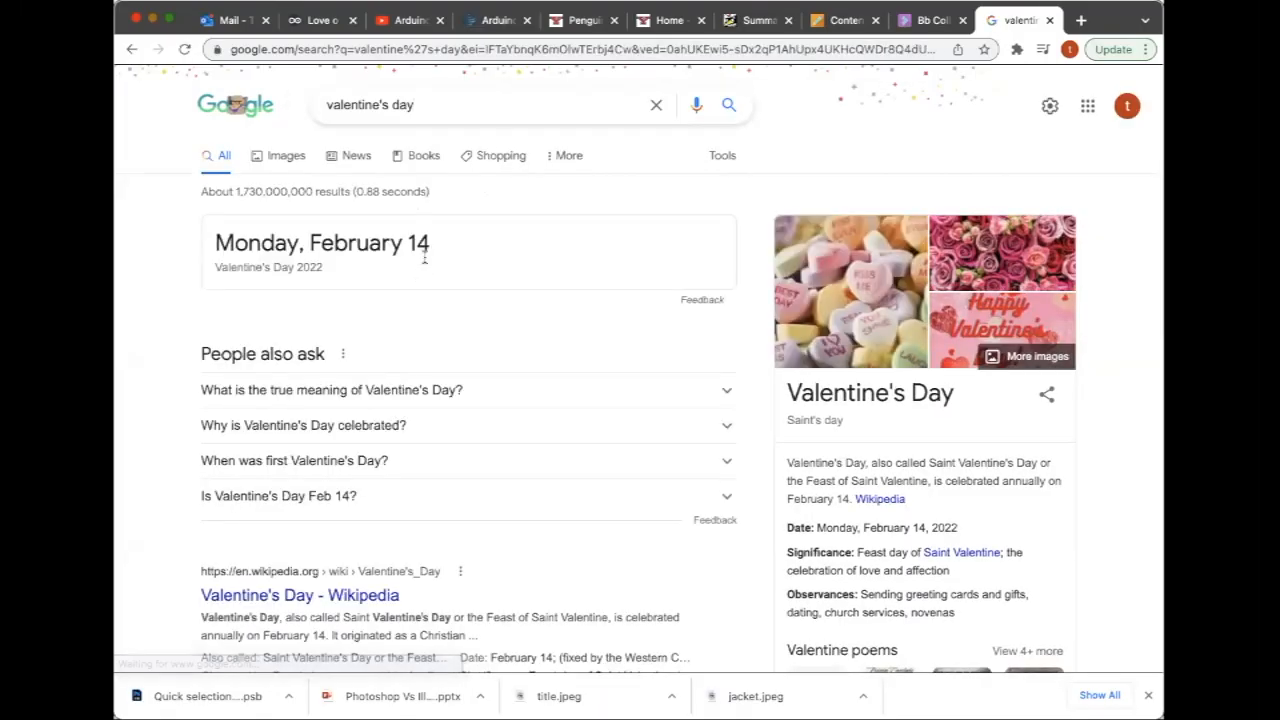
pyautogui.click(288, 155)
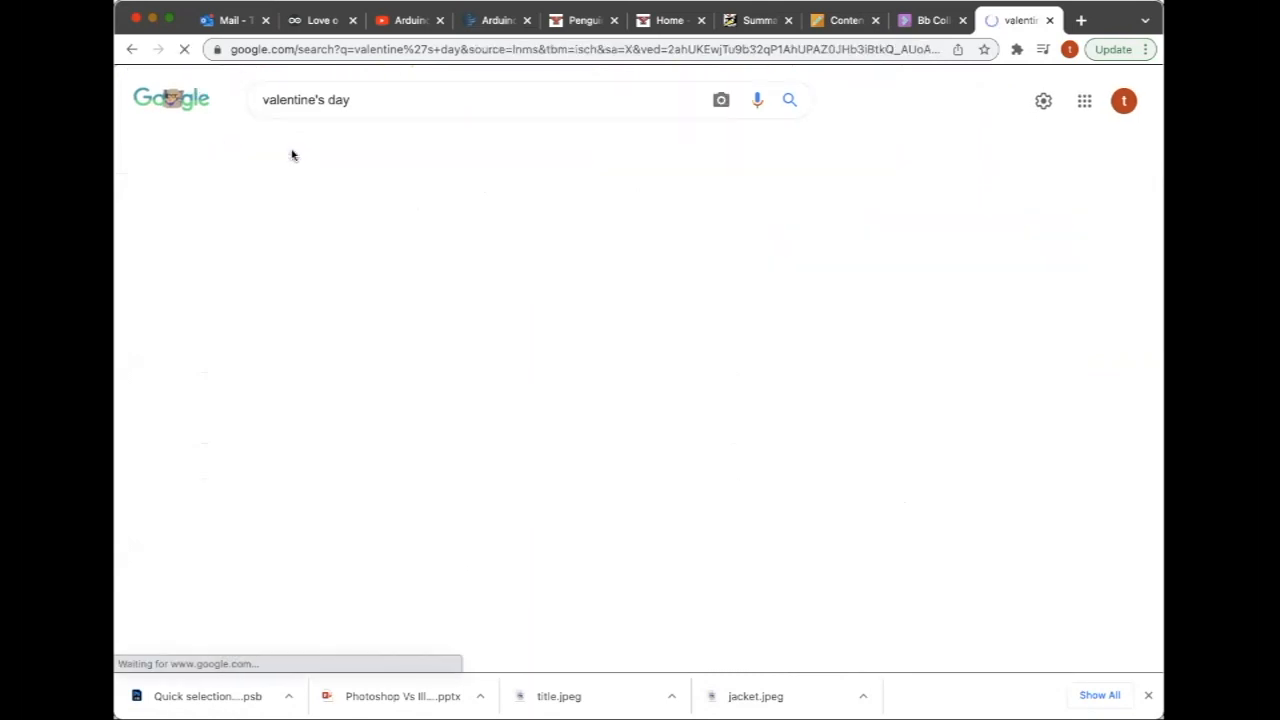
# Find the iStock "Happy Valentine's Day" lettering with small red hearts among the image results and copy it.
pyautogui.scroll(-1, 546, 400)
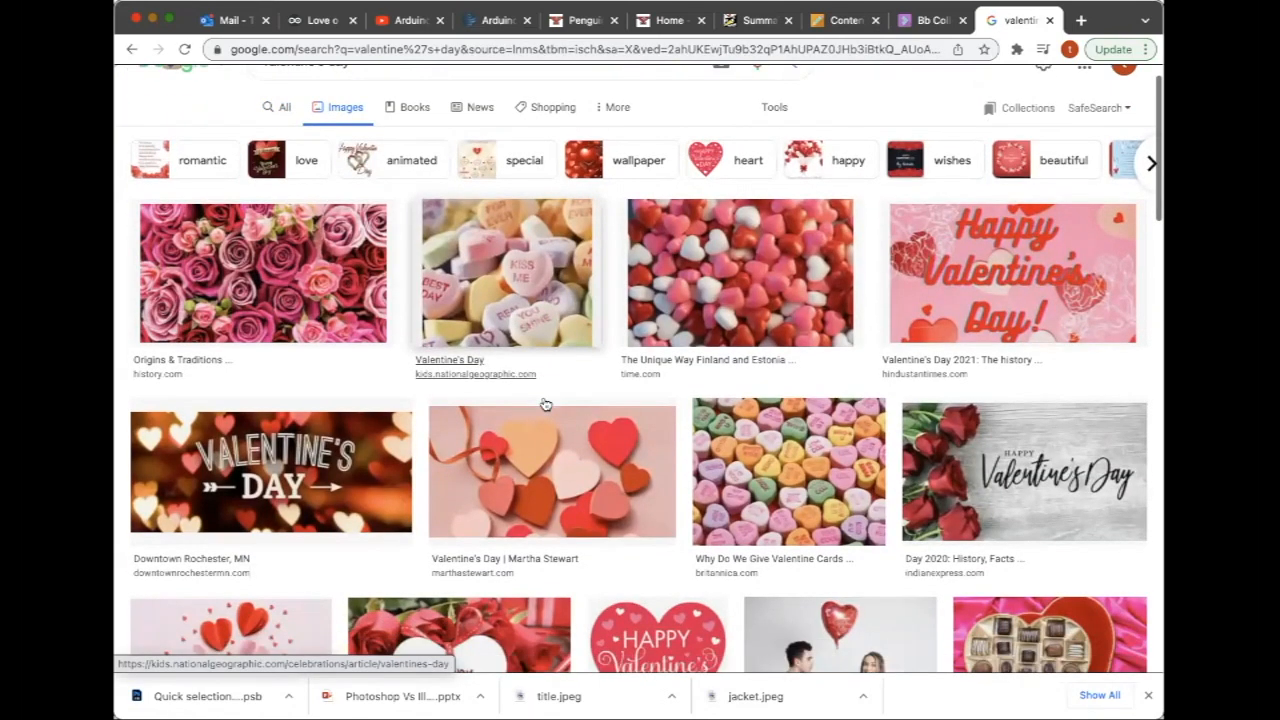
pyautogui.scroll(-1, 545, 404)
pyautogui.scroll(-1, 545, 404)
pyautogui.scroll(-1, 545, 404)
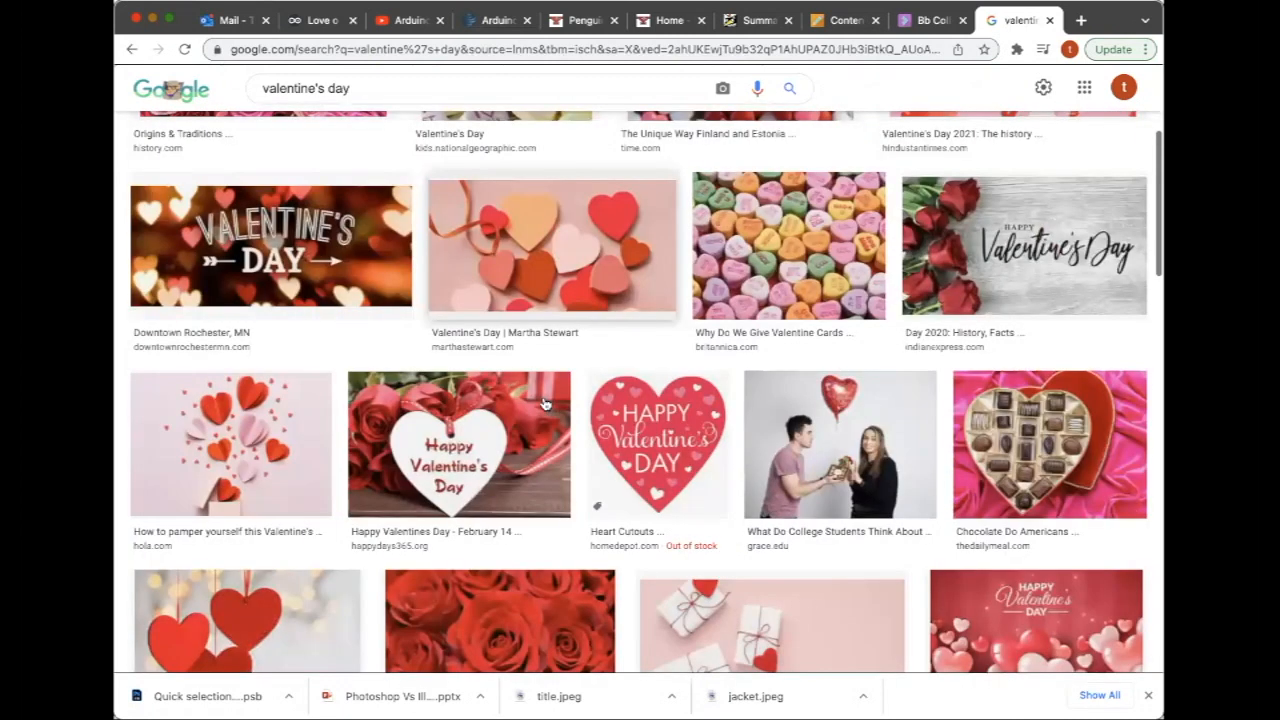
pyautogui.scroll(-3, 545, 404)
pyautogui.scroll(-4, 545, 404)
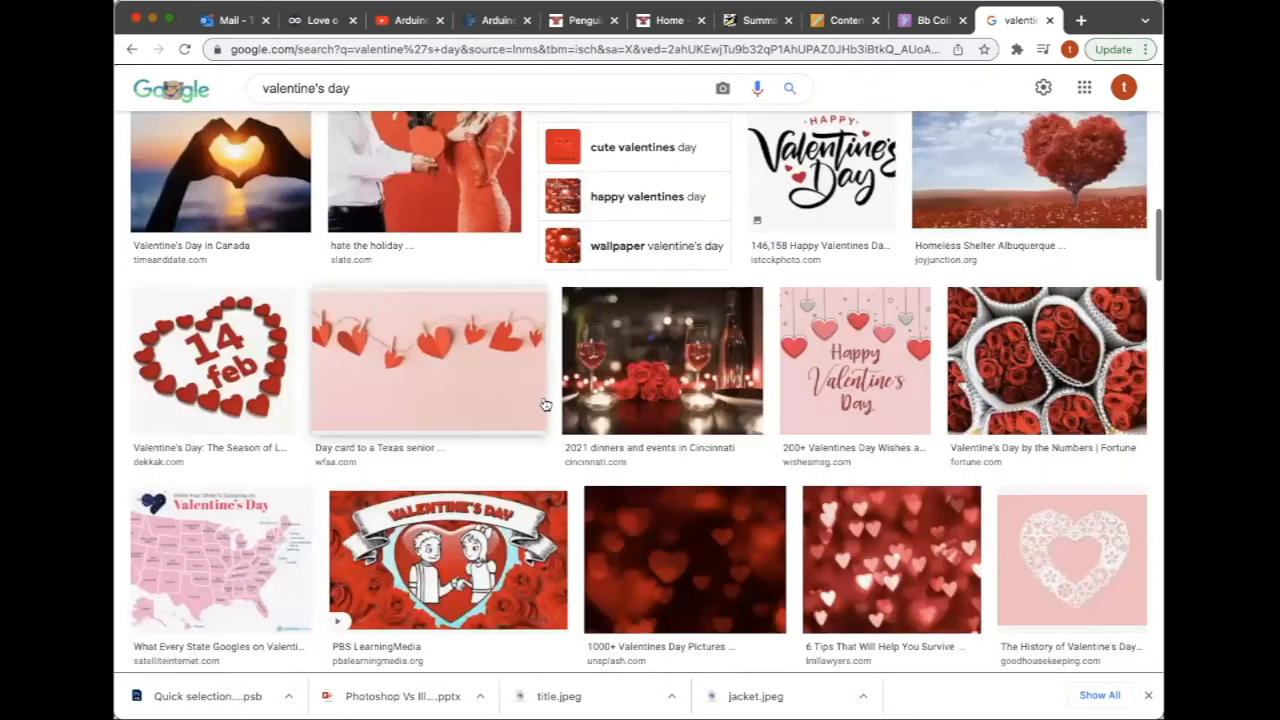
pyautogui.scroll(1, 545, 404)
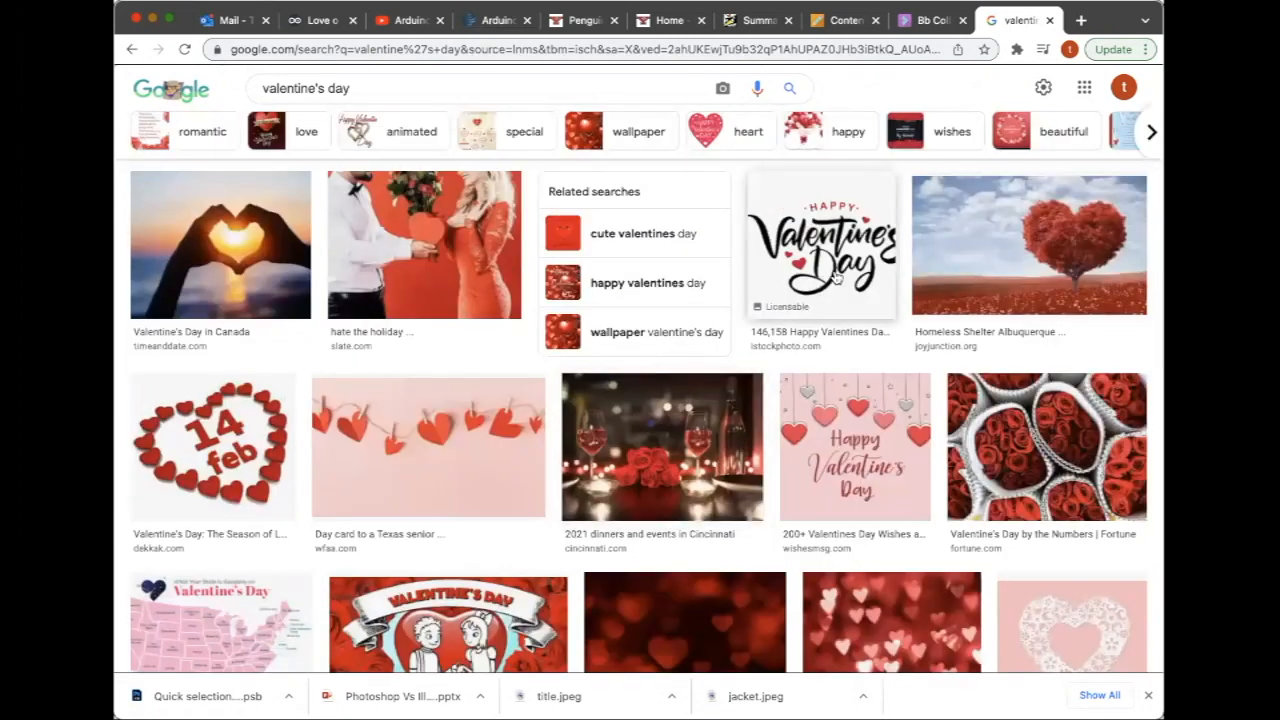
pyautogui.click(836, 276)
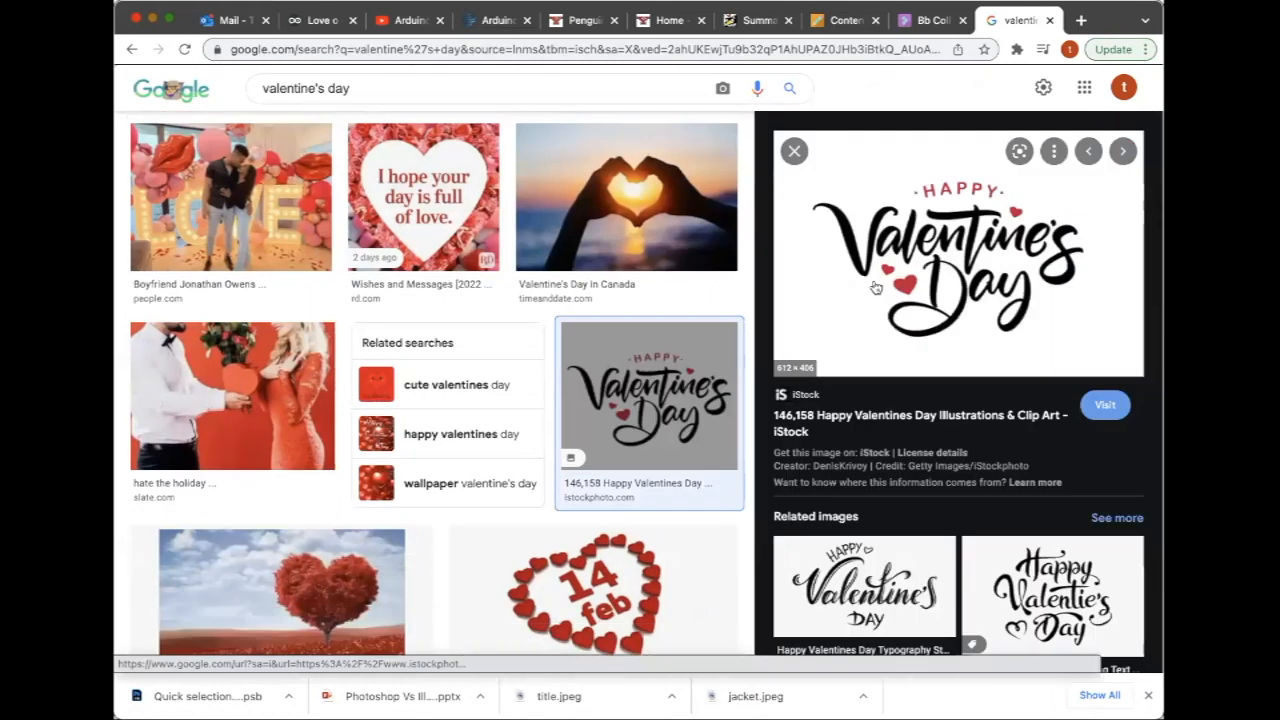
pyautogui.rightClick(873, 287)
pyautogui.click(916, 463)
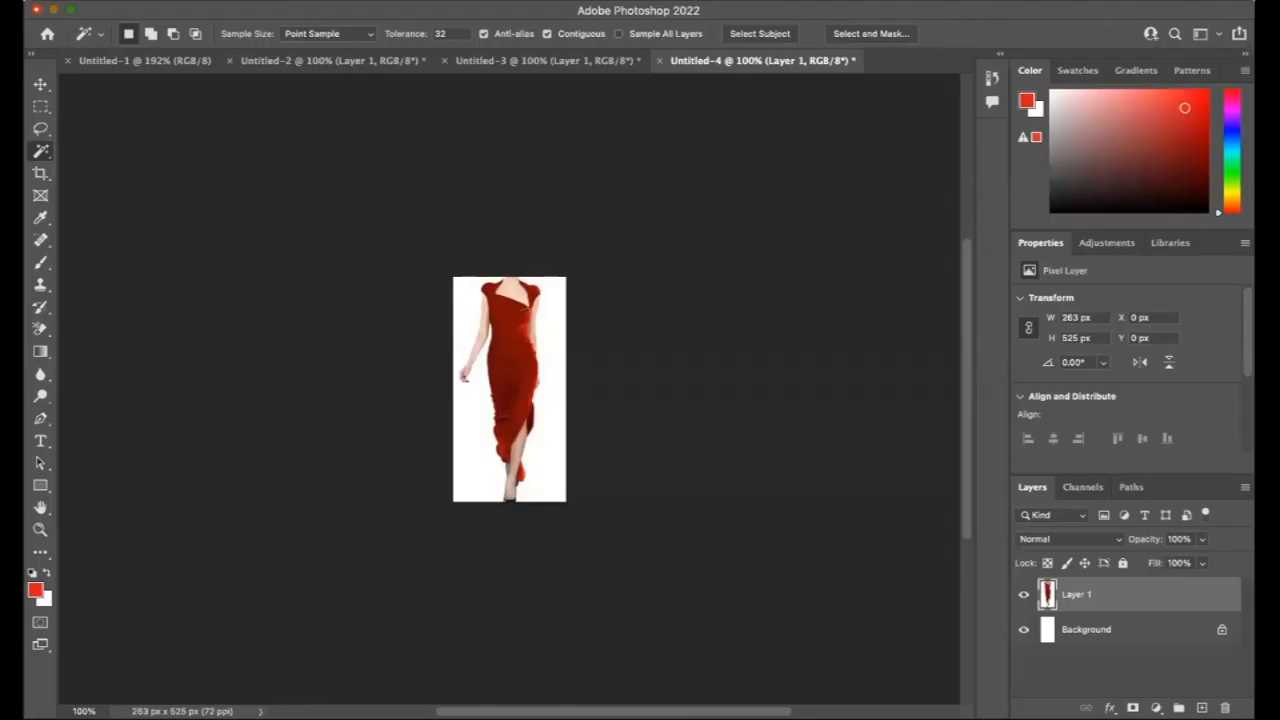
# In Photoshop, create a 612 x 406 px document at 72 ppi from the Clipboard preset and paste the Valentine's Day lettering.
pyautogui.click(148, 1)
pyautogui.click(153, 10)
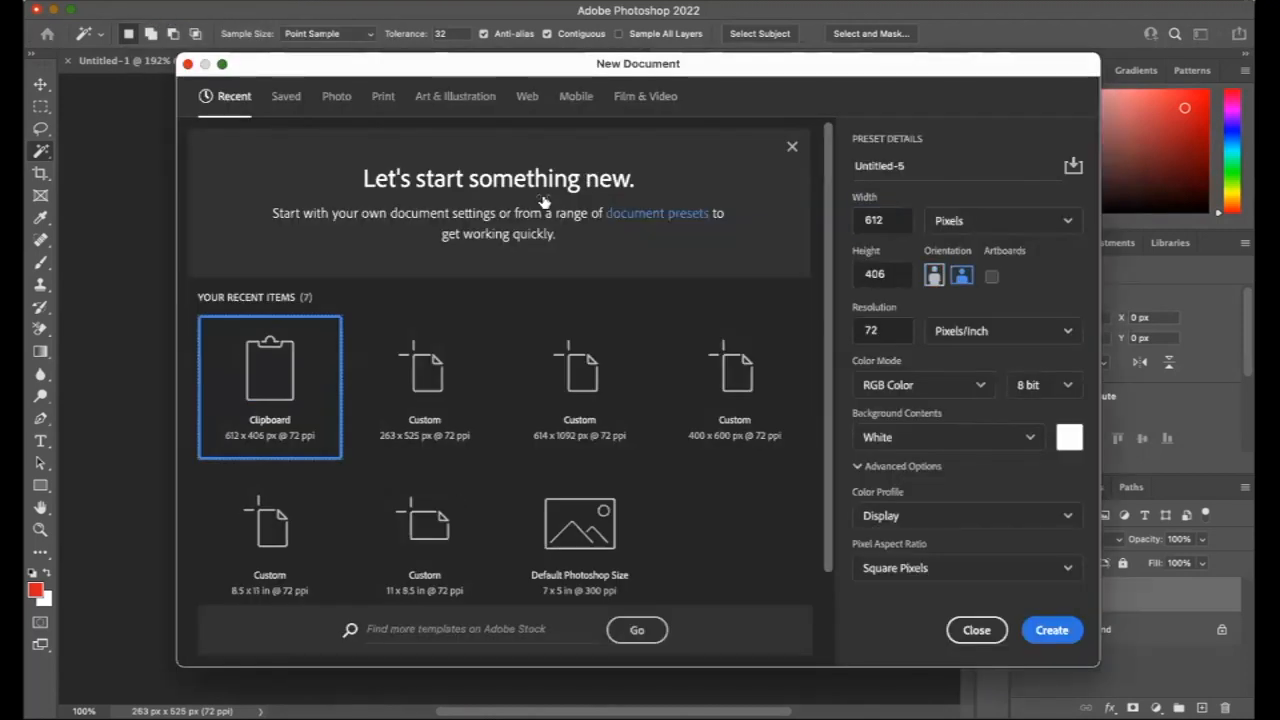
pyautogui.click(1051, 629)
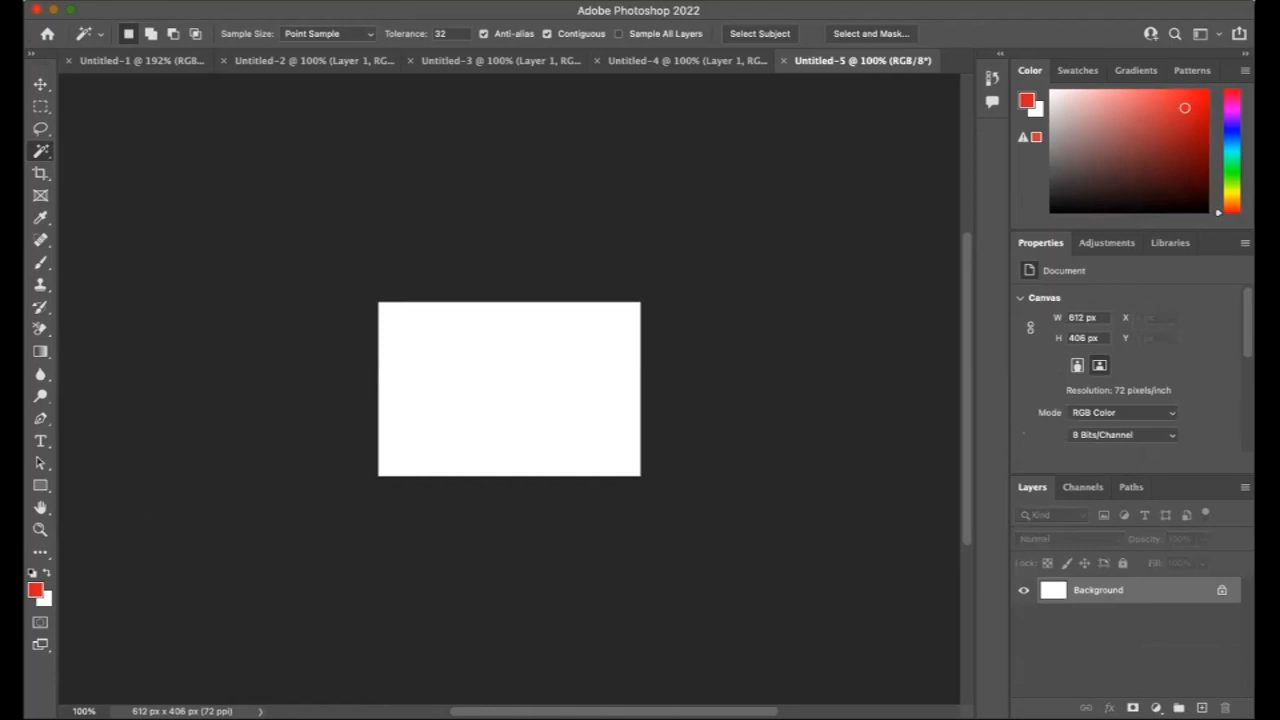
pyautogui.click(186, 1)
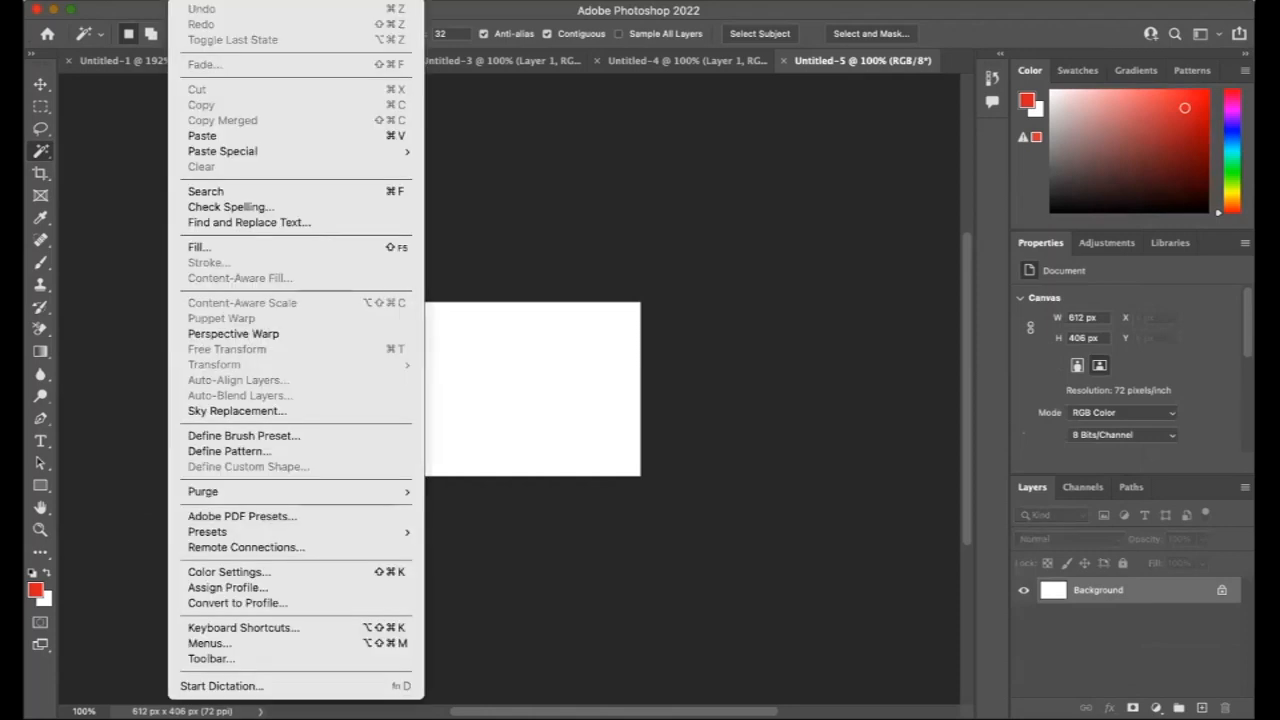
pyautogui.click(213, 136)
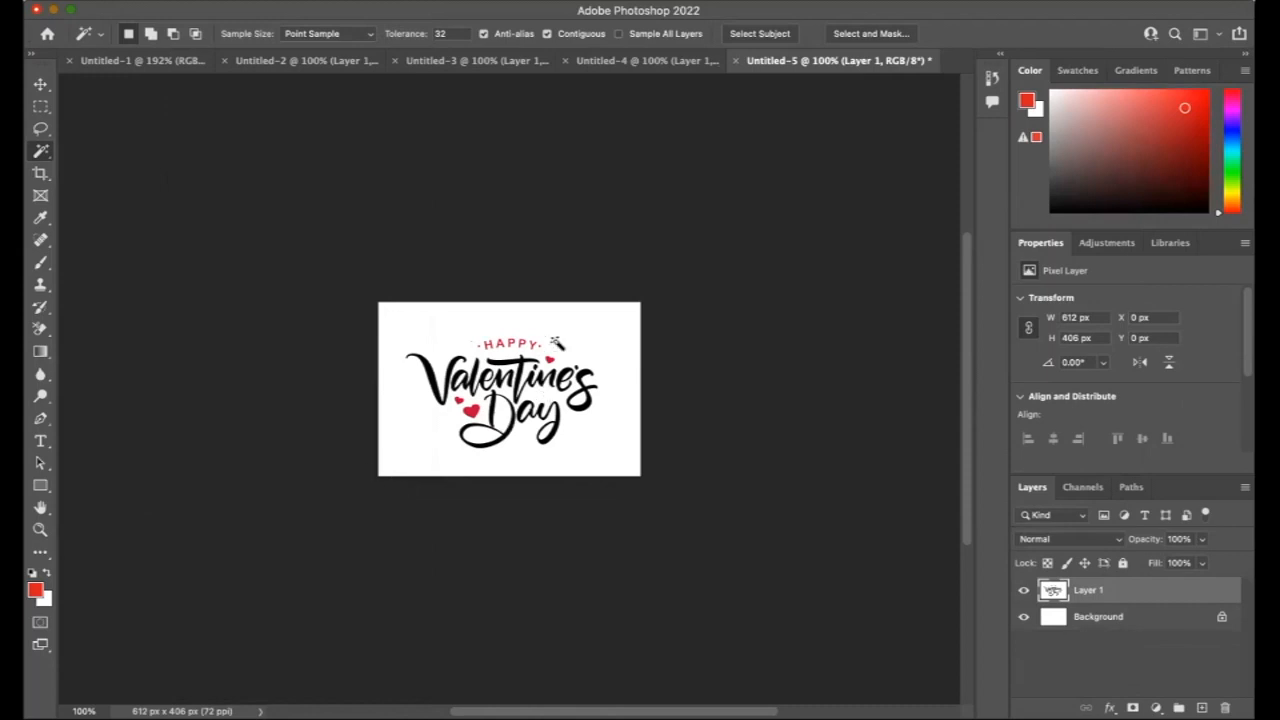
# Switch to the Untitled-2 document containing the model in the short long-sleeved red dress.
pyautogui.click(298, 61)
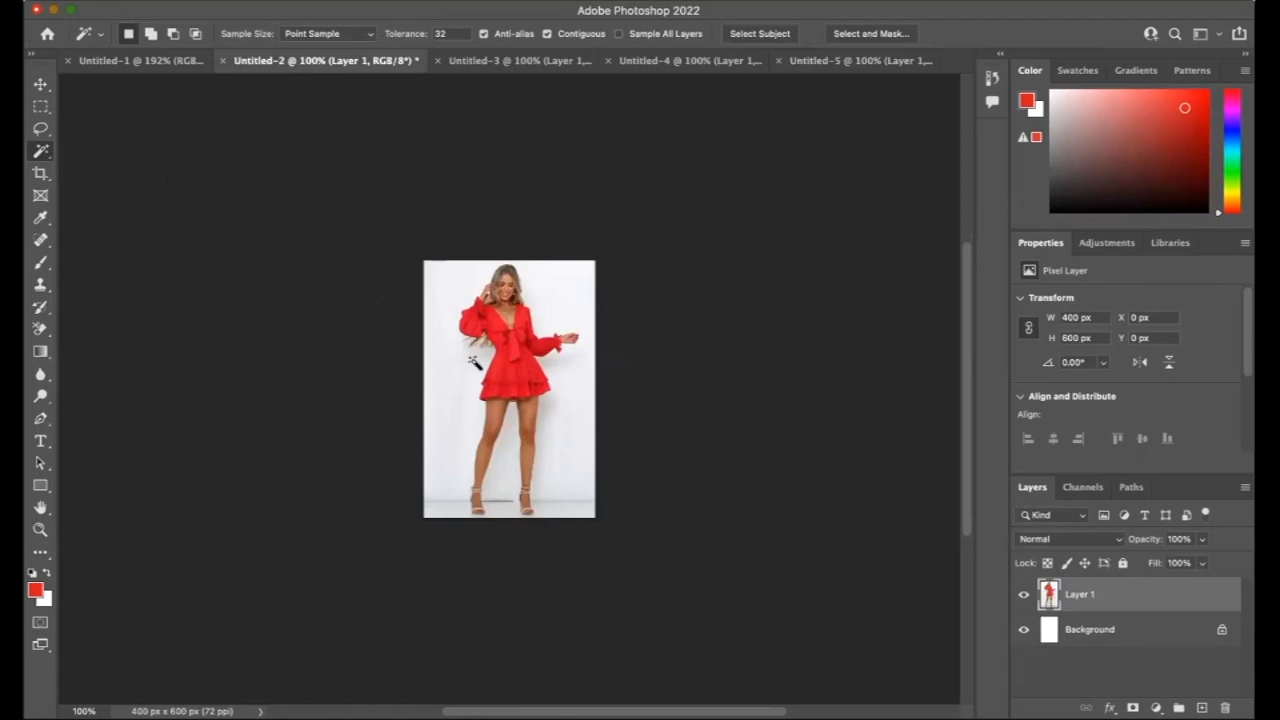
# Resize the short long-sleeved red dress image to 4 inches wide by 6 inches high at 72 pixels per inch.
pyautogui.click(230, 1)
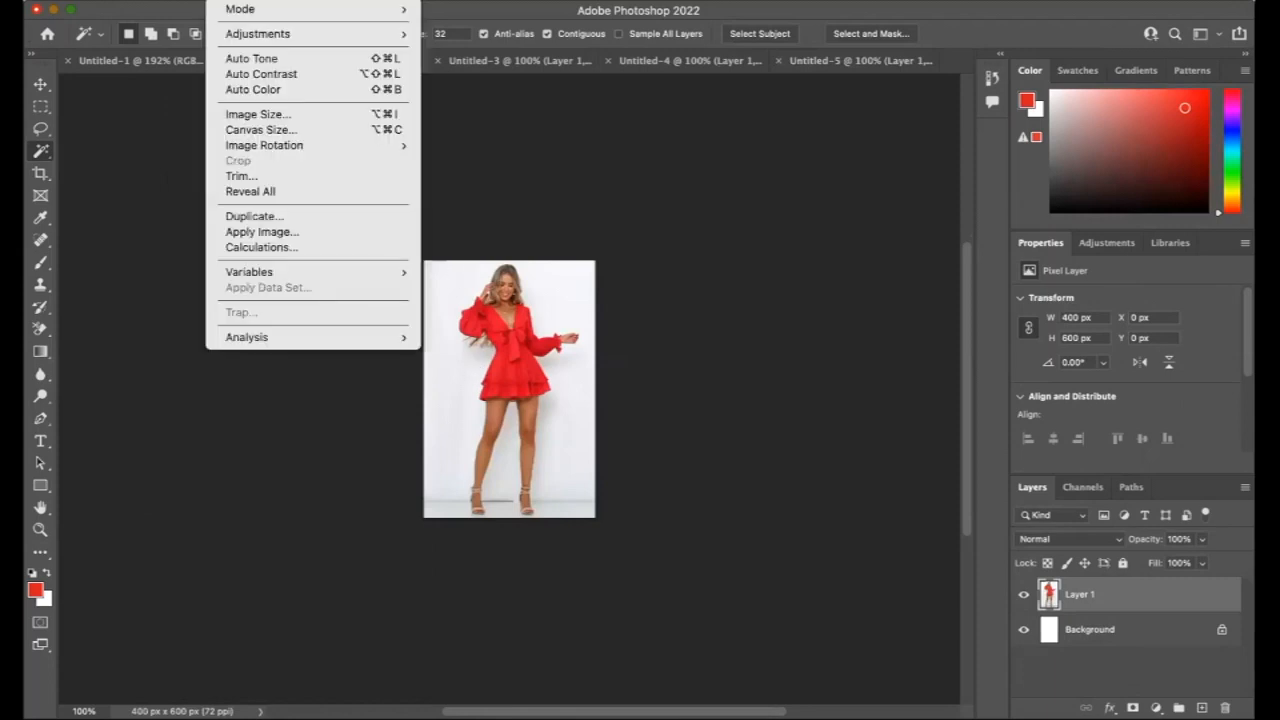
pyautogui.click(270, 115)
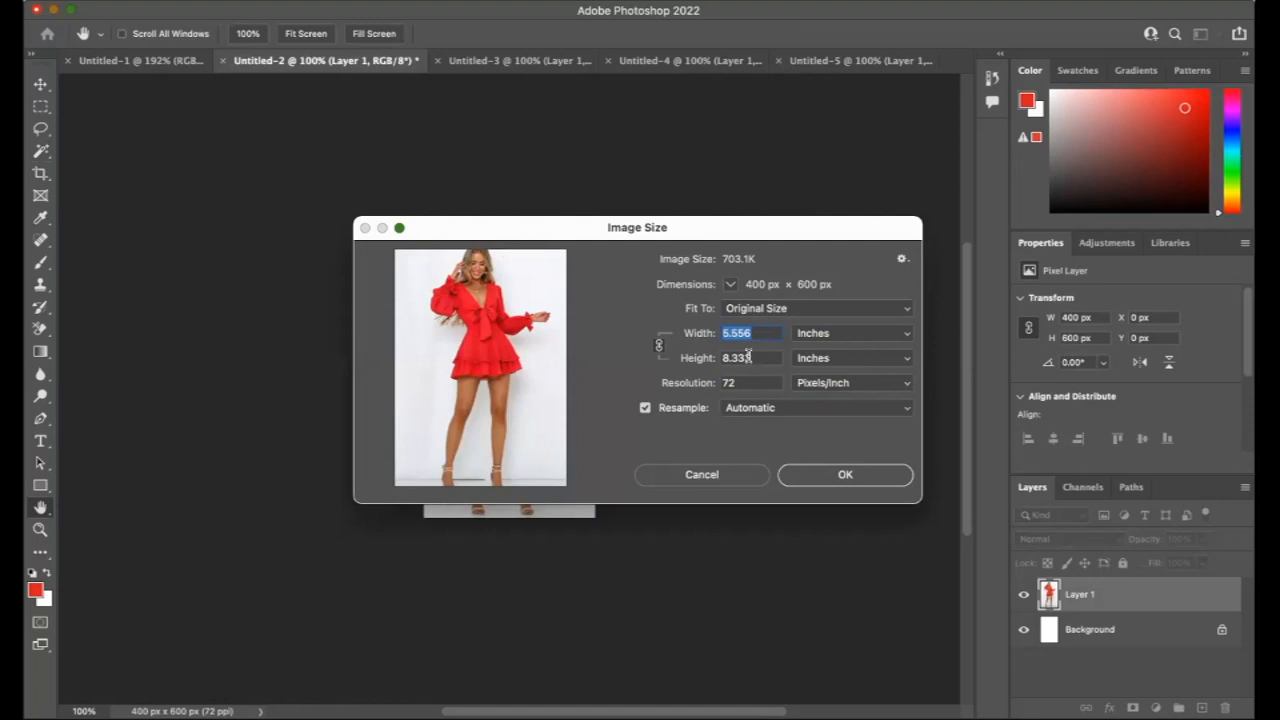
pyautogui.moveTo(750, 357); pyautogui.dragTo(704, 354)
pyautogui.write('4')
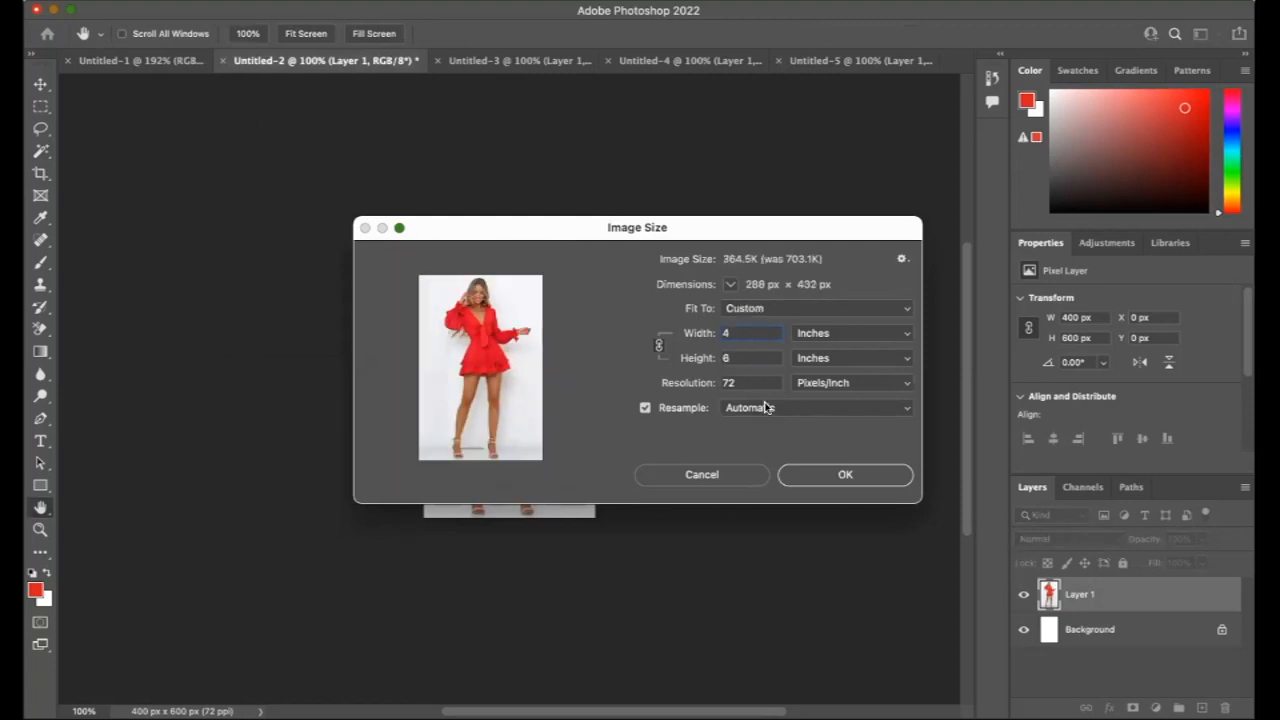
pyautogui.click(839, 477)
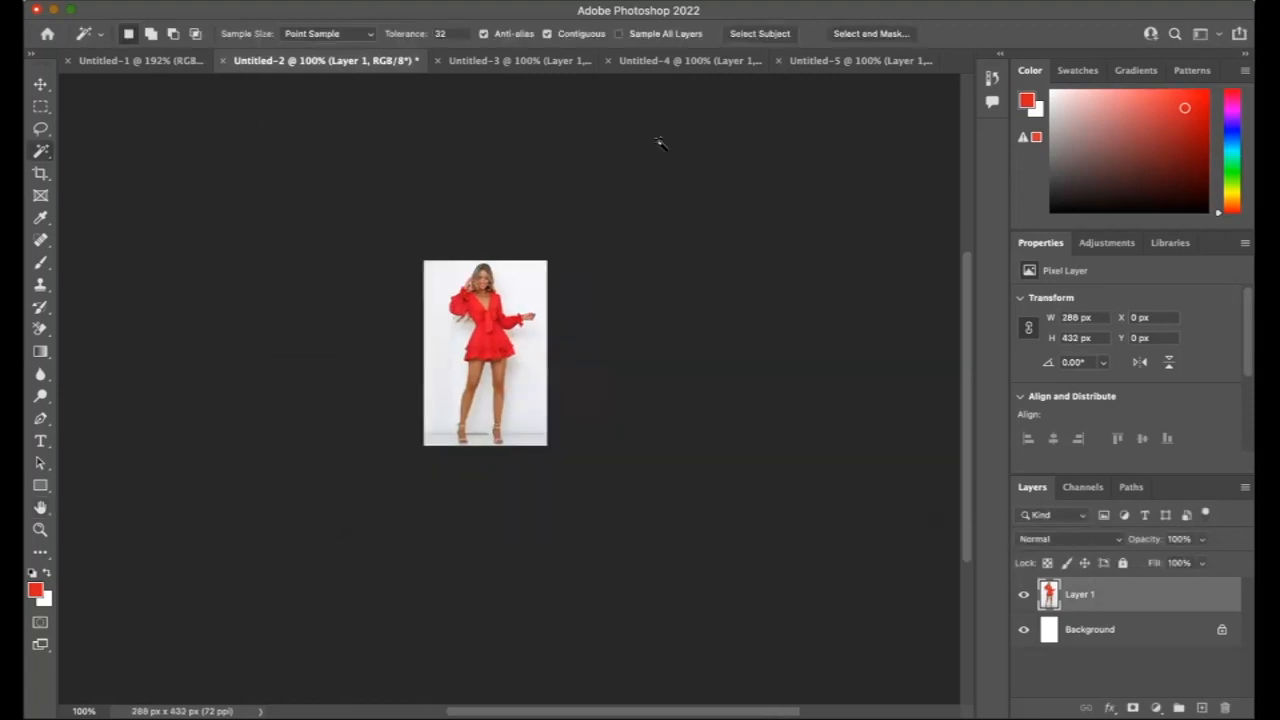
# Resize the red satin strap dress image in Untitled-3 to a width of 4 inches, keeping its proportions.
pyautogui.click(529, 62)
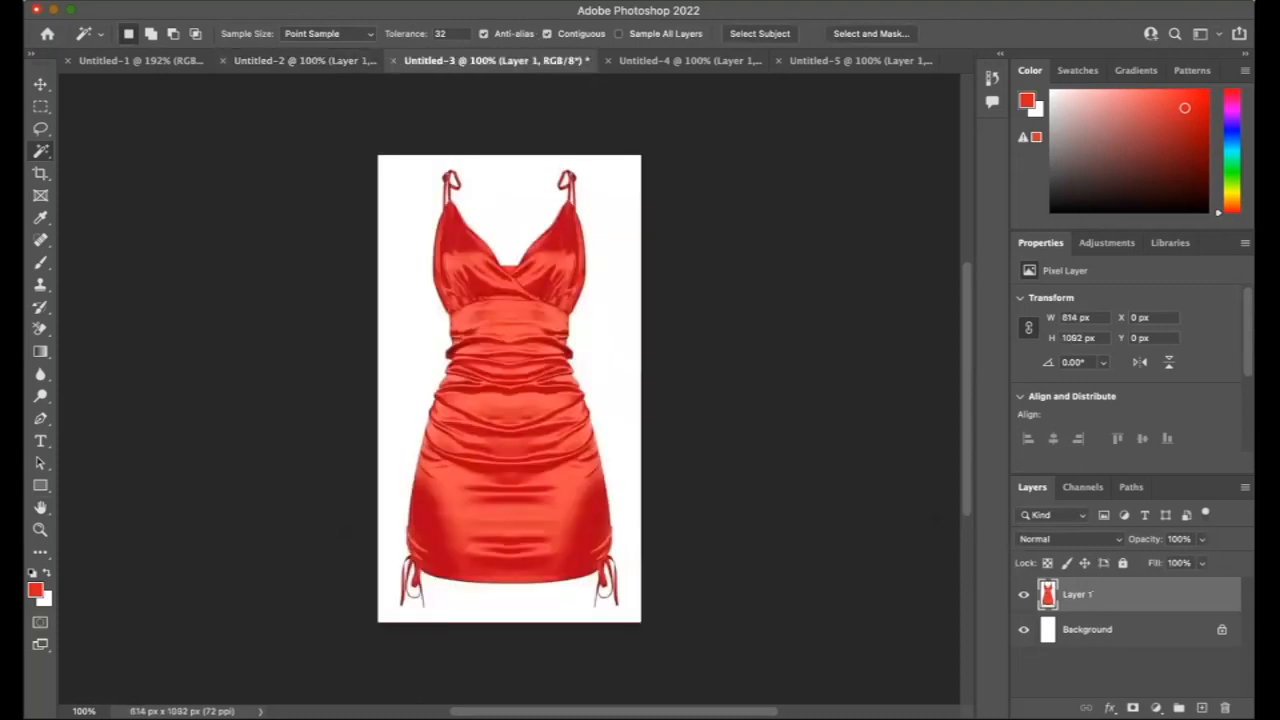
pyautogui.click(233, 1)
pyautogui.click(258, 114)
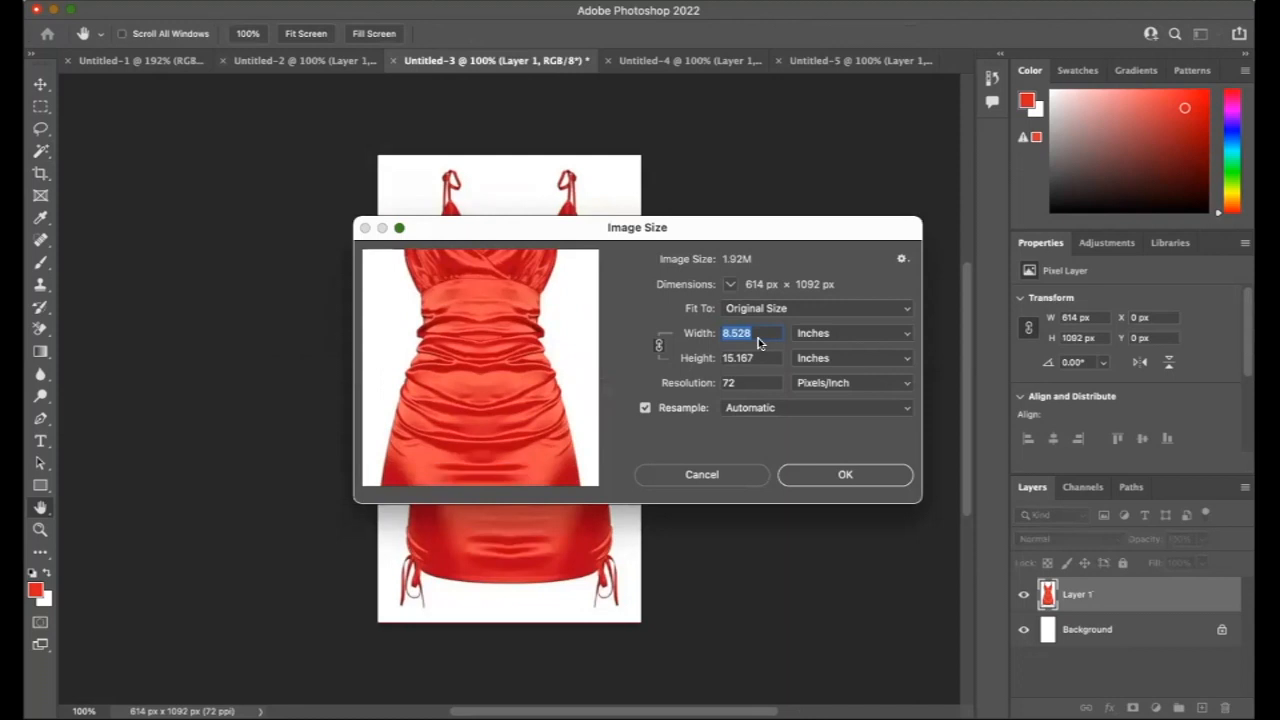
pyautogui.write('4')
pyautogui.click(850, 475)
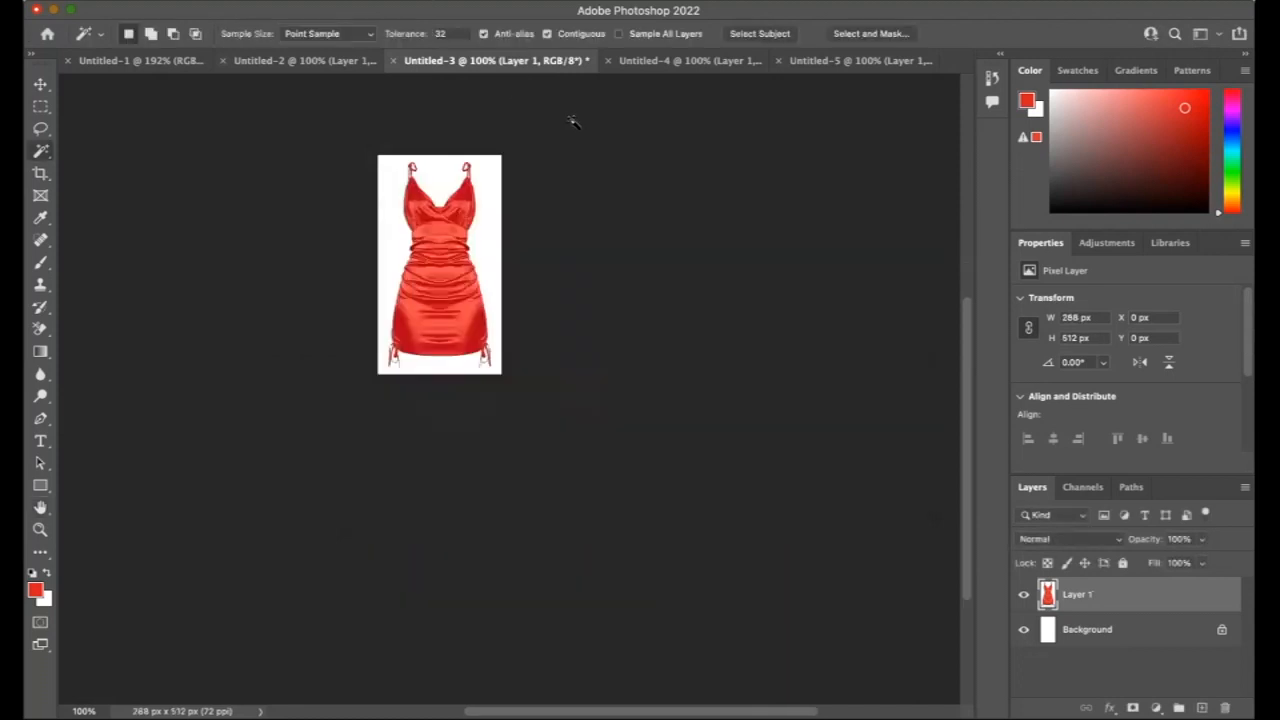
# Check the image size of the long dark red dress in Untitled-4 and keep its dimensions.
pyautogui.click(670, 61)
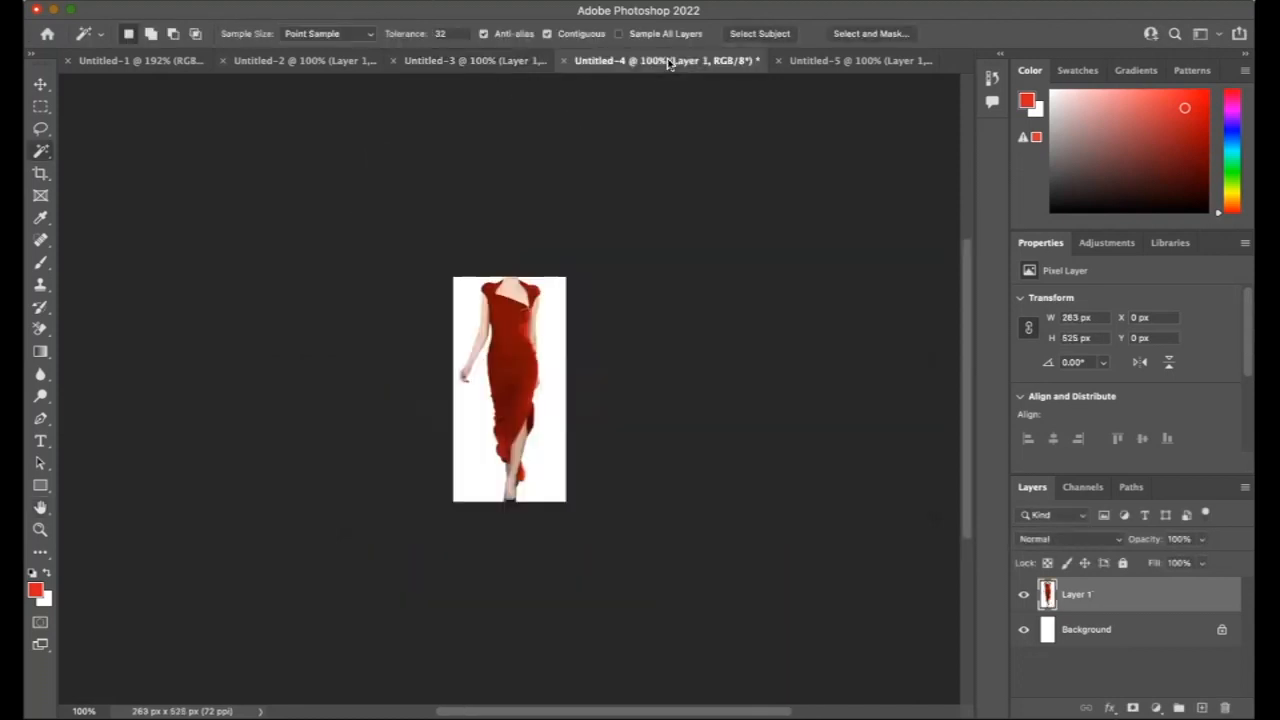
pyautogui.click(230, 2)
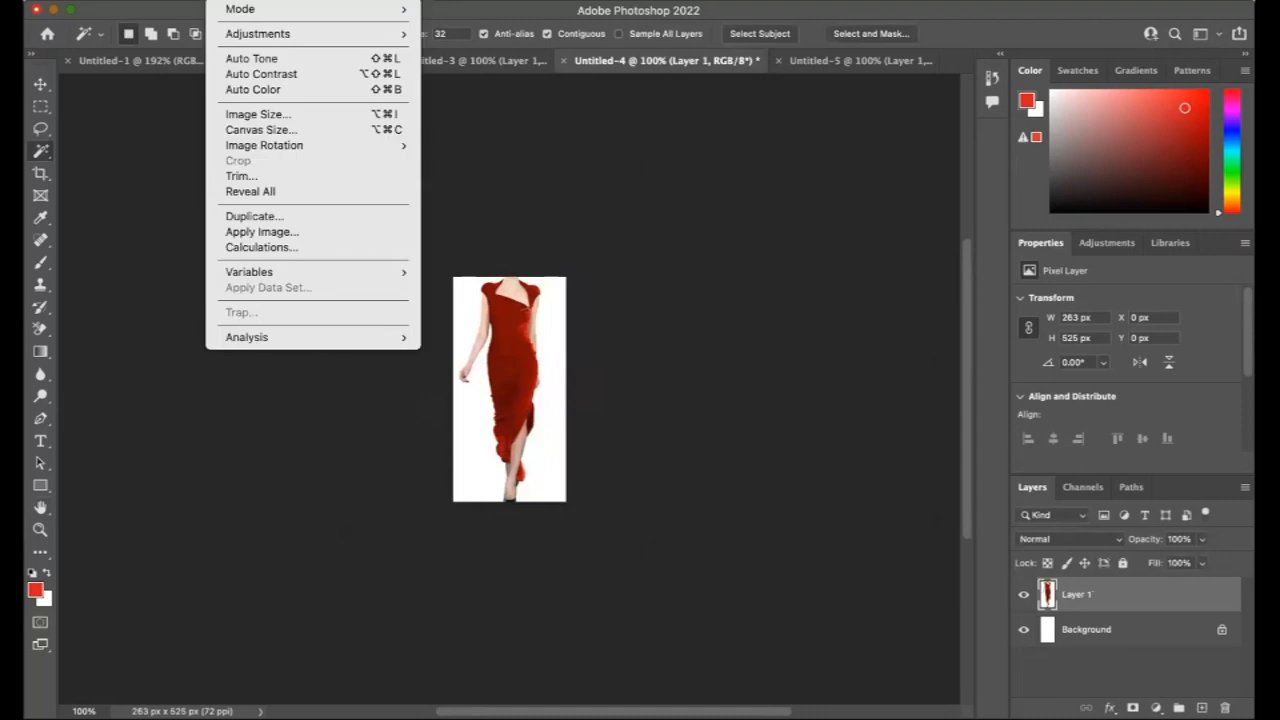
pyautogui.click(258, 114)
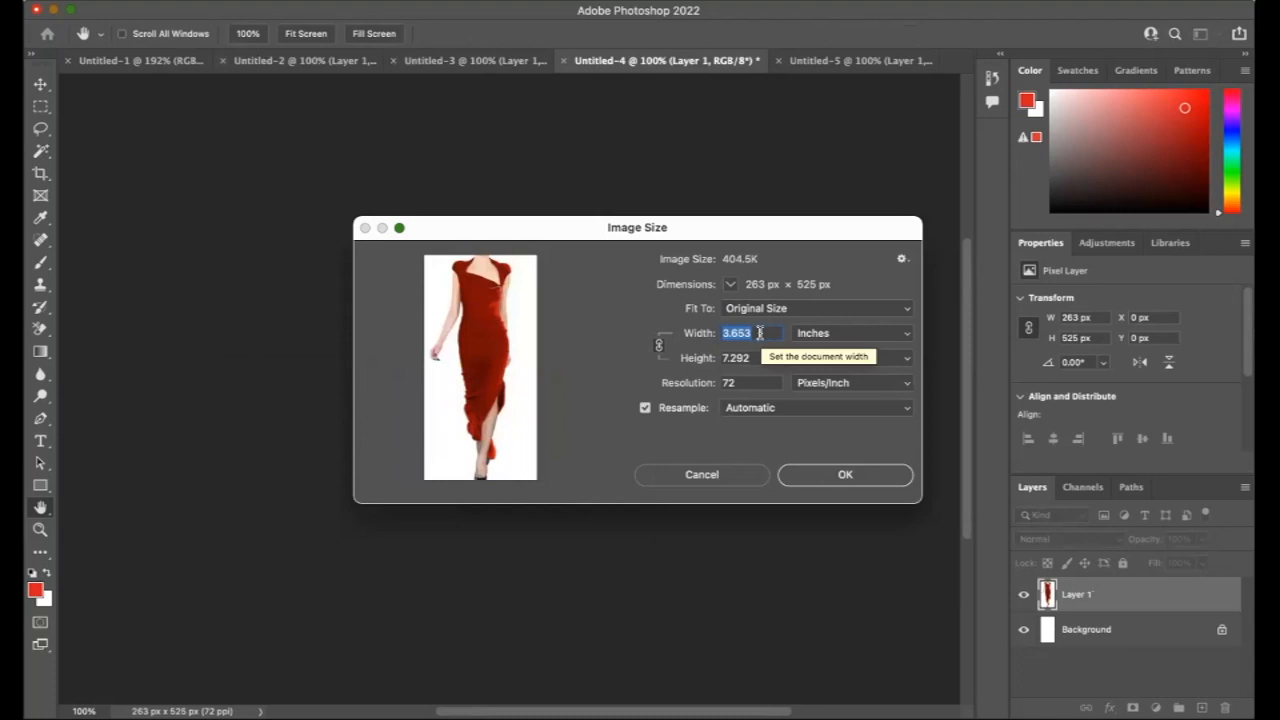
pyautogui.click(834, 474)
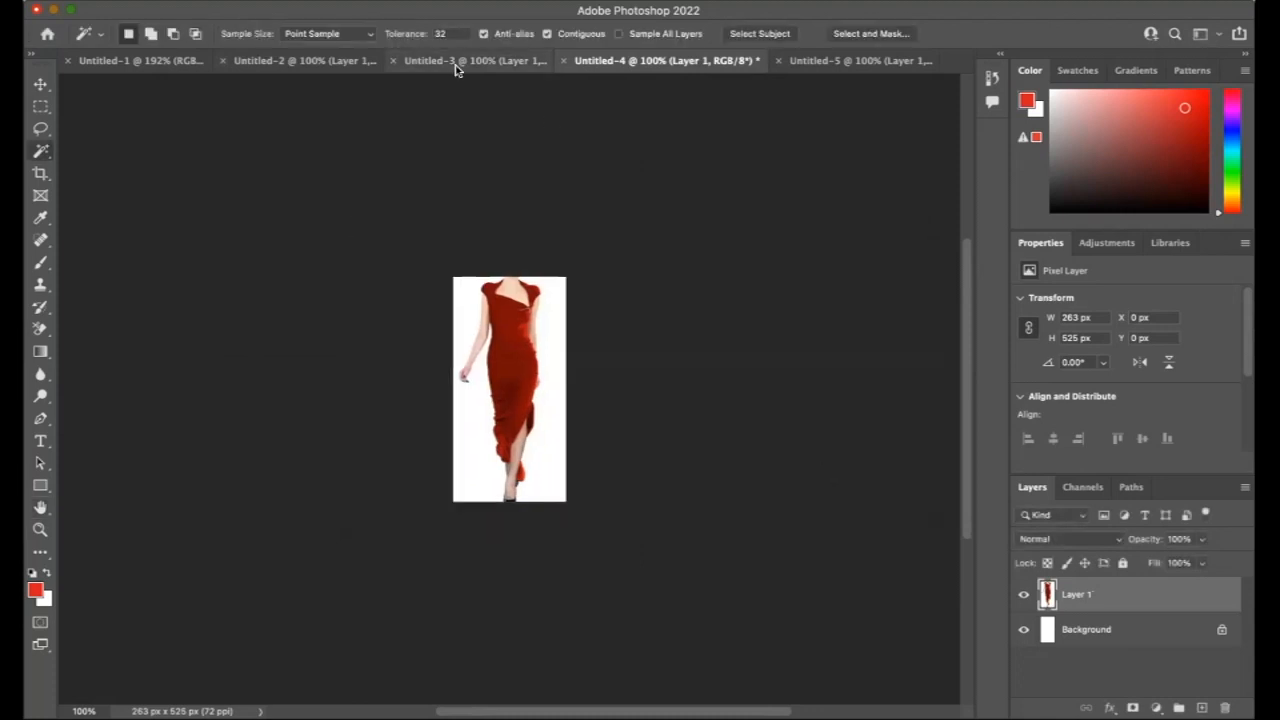
# Resize the Valentine's Day lettering in Untitled-5 to a width of 4 inches, keeping its proportions.
pyautogui.click(840, 62)
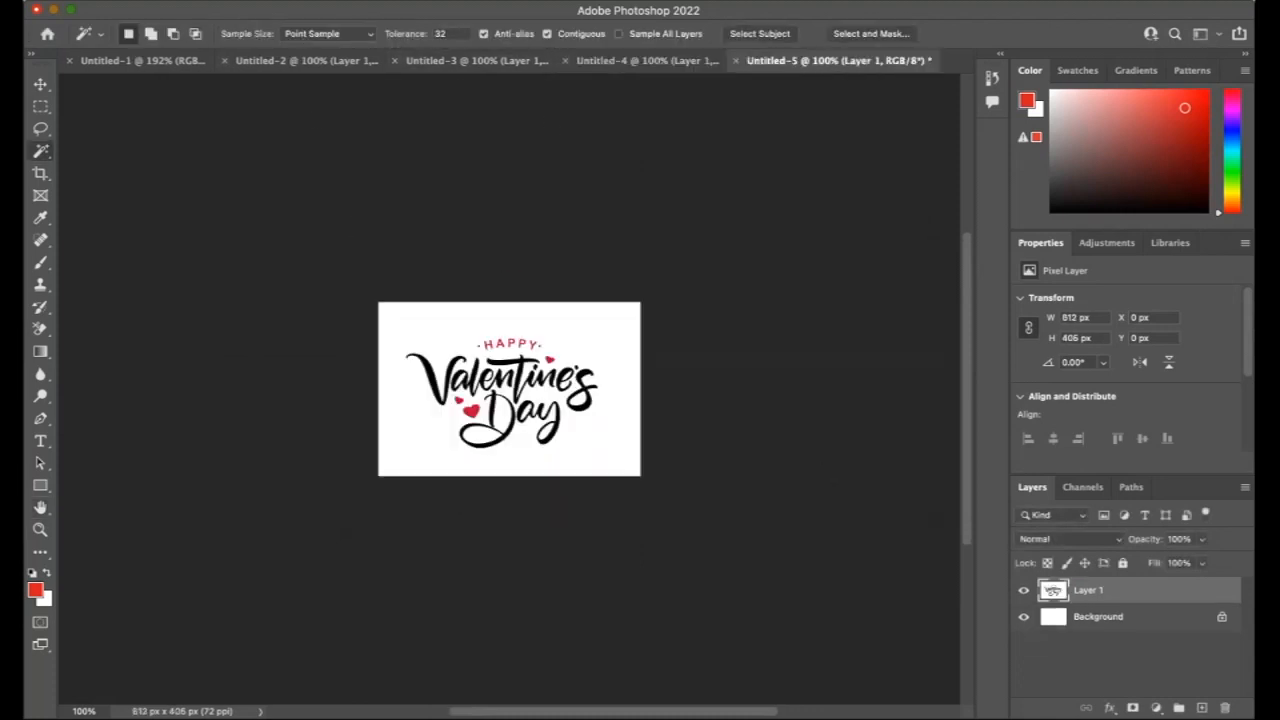
pyautogui.click(235, 2)
pyautogui.click(262, 114)
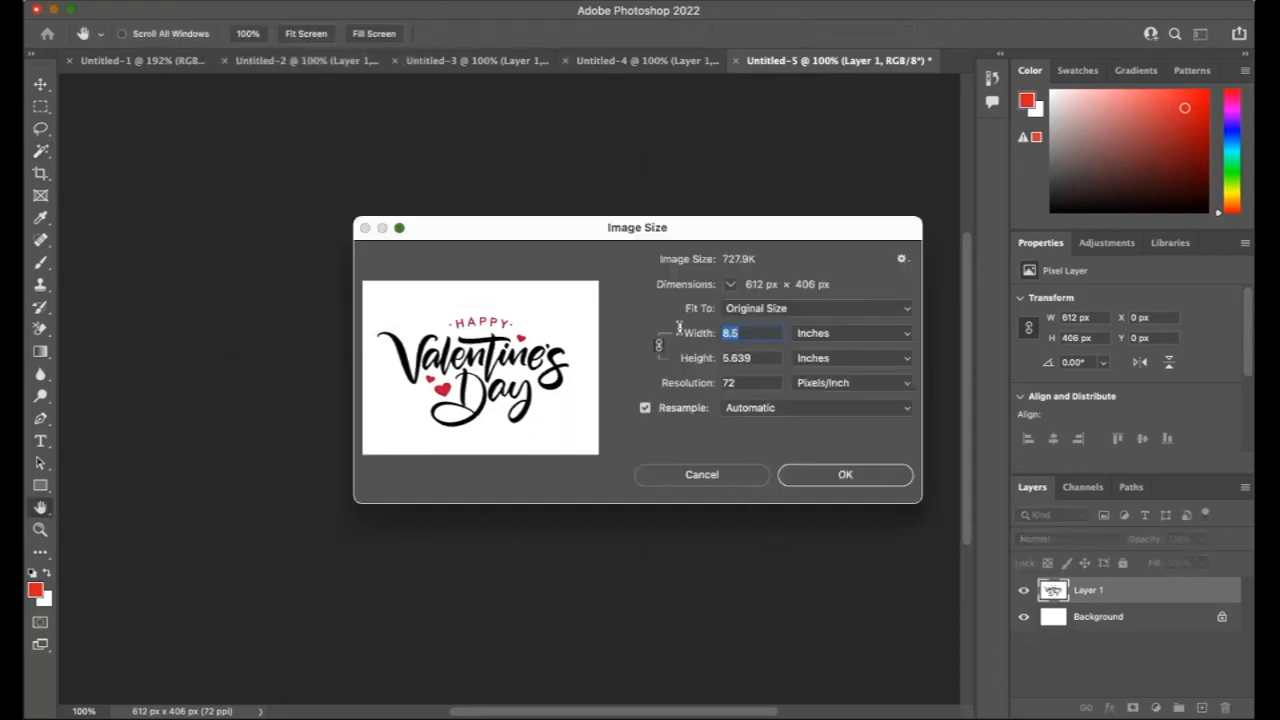
pyautogui.write('3')
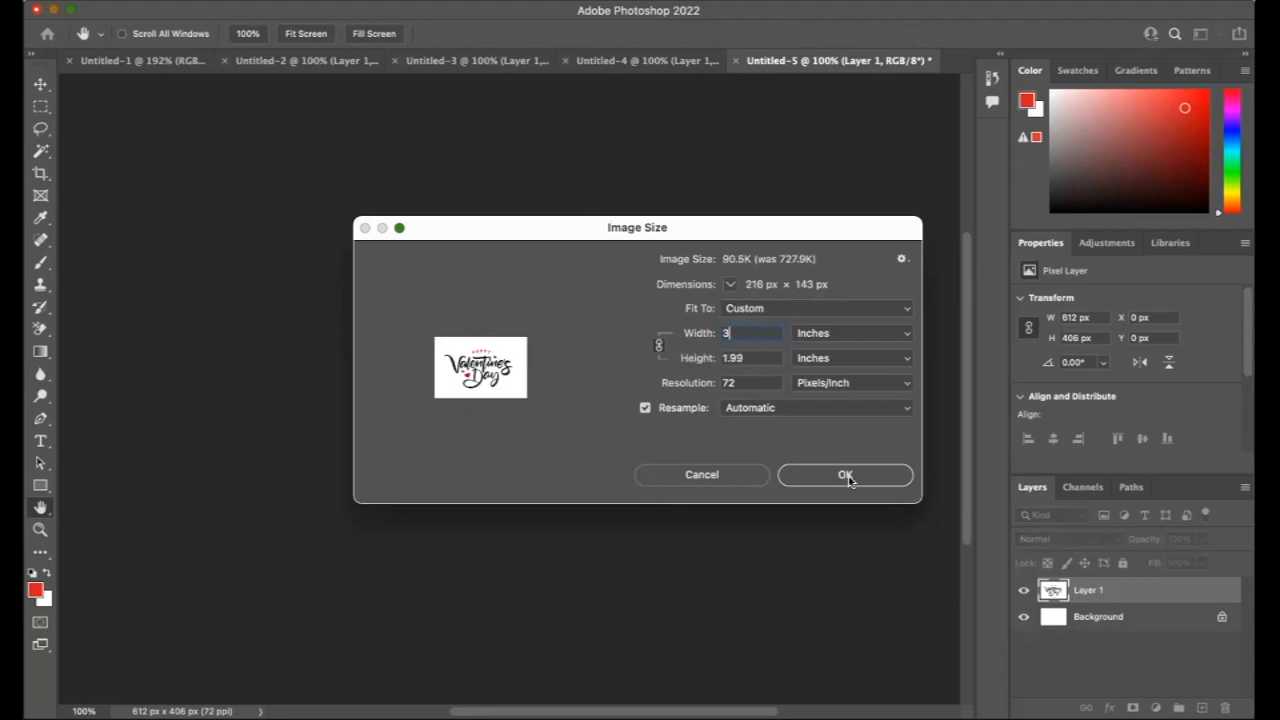
pyautogui.press('Up')
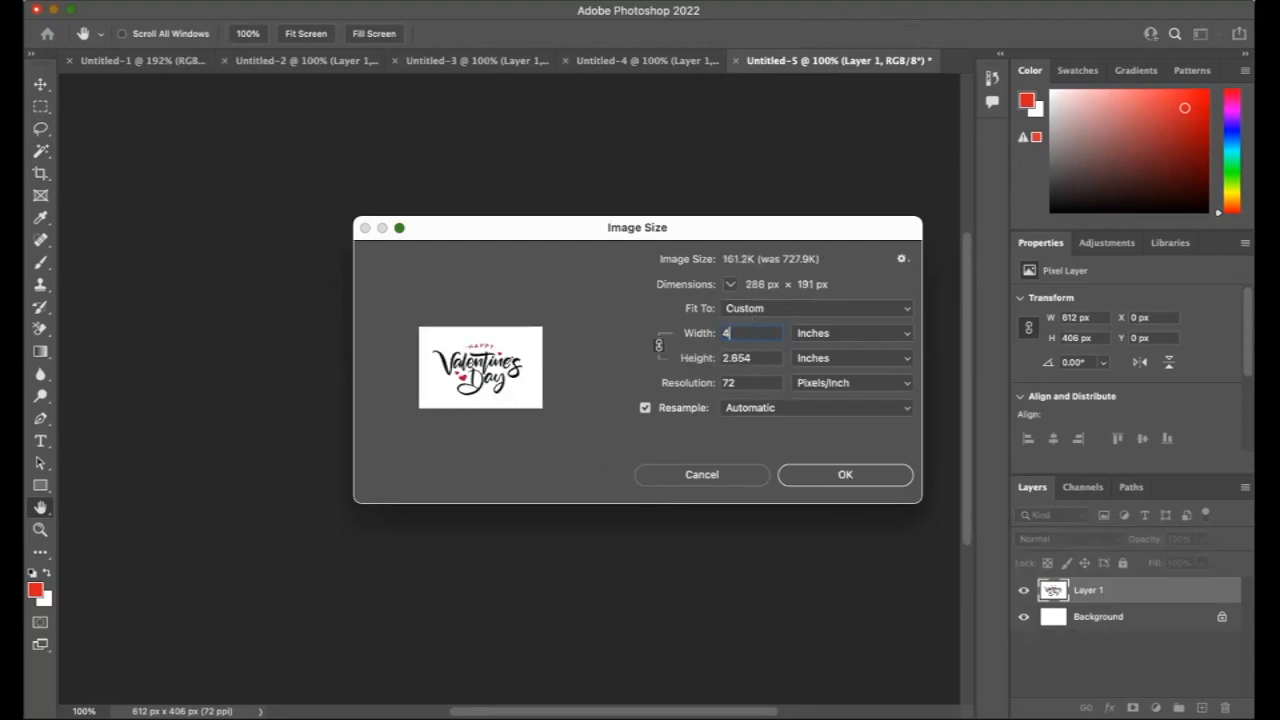
pyautogui.click(854, 477)
pyautogui.click(846, 475)
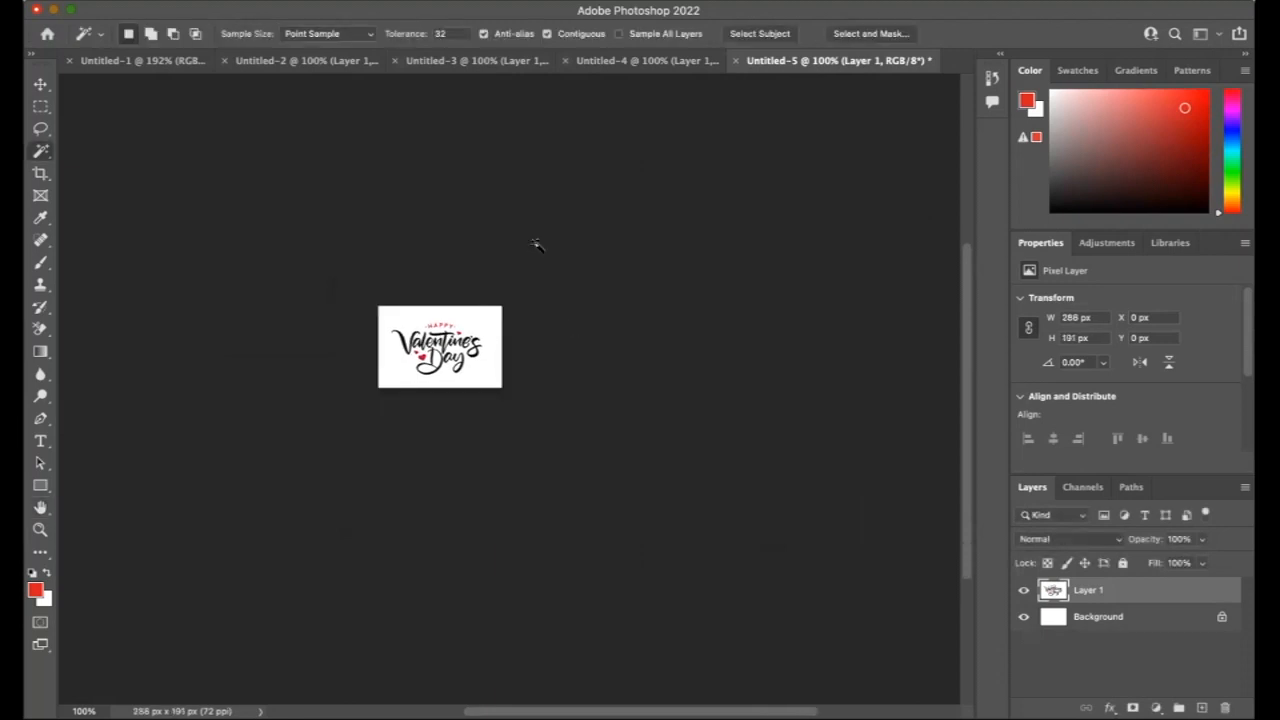
# Compare the blank Untitled-1 page with the model photo in Untitled-2, viewing the photo at 300%.
pyautogui.click(149, 62)
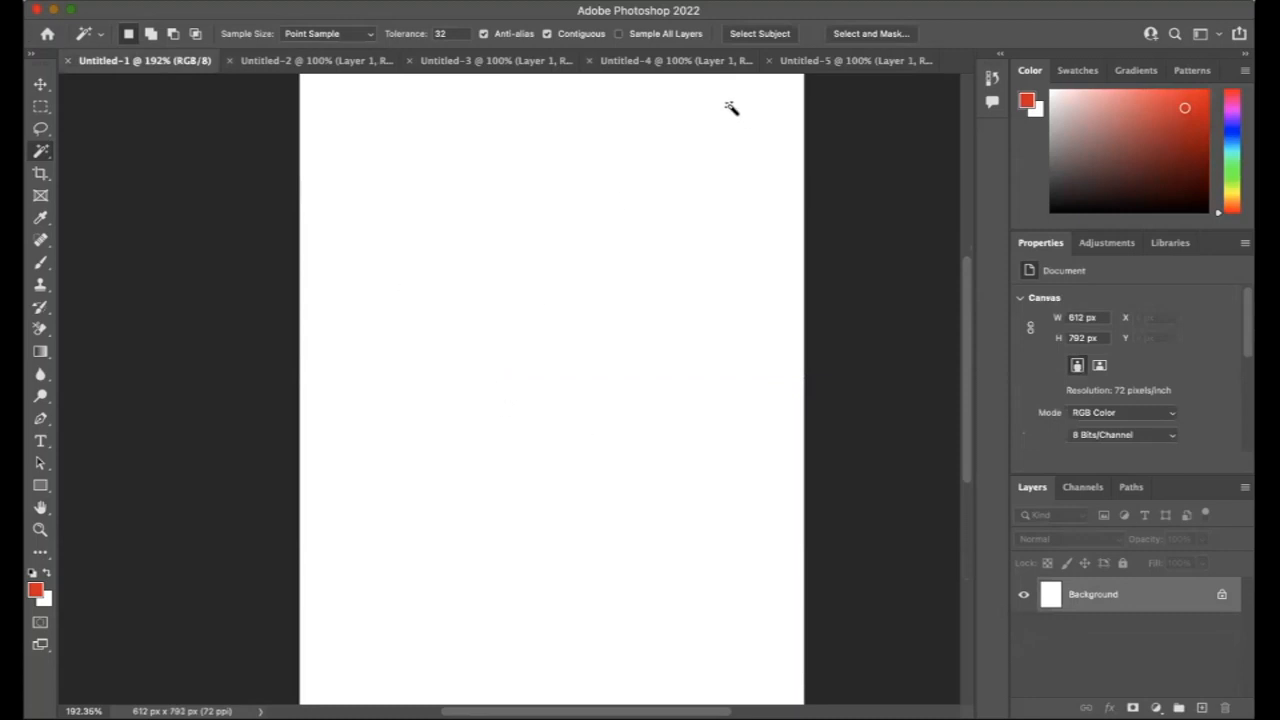
pyautogui.click(300, 60)
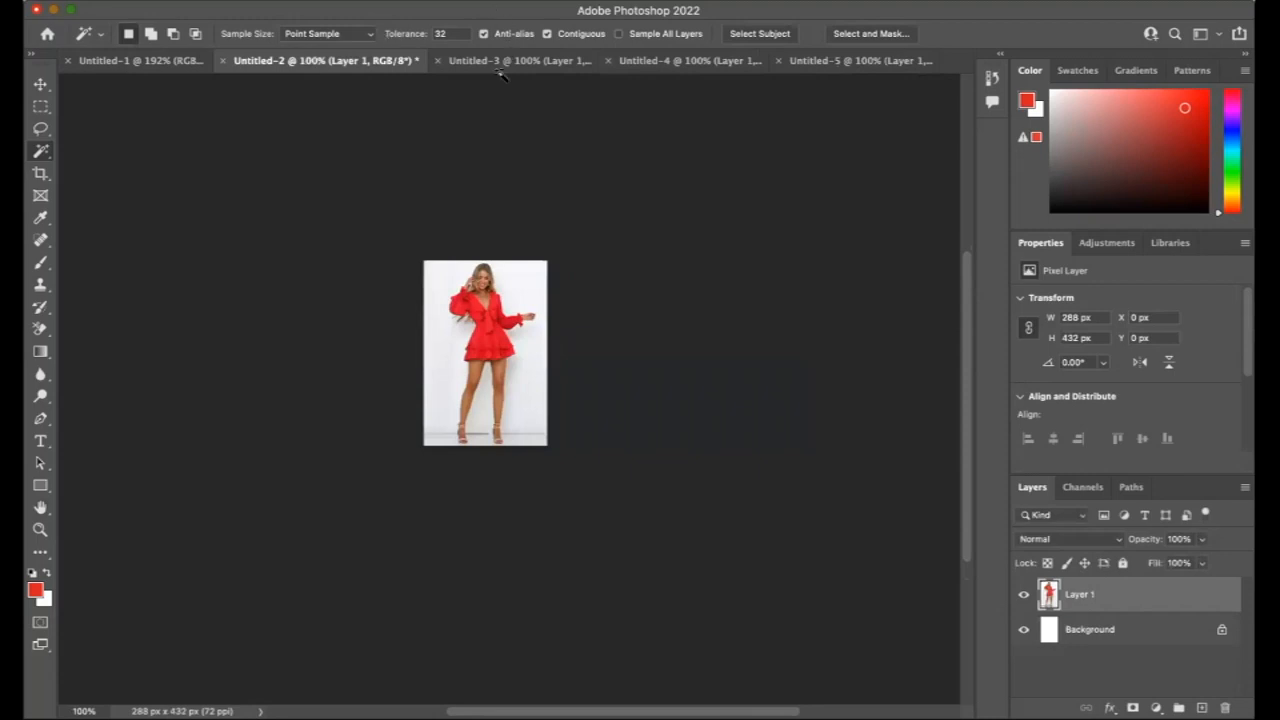
pyautogui.click(40, 529)
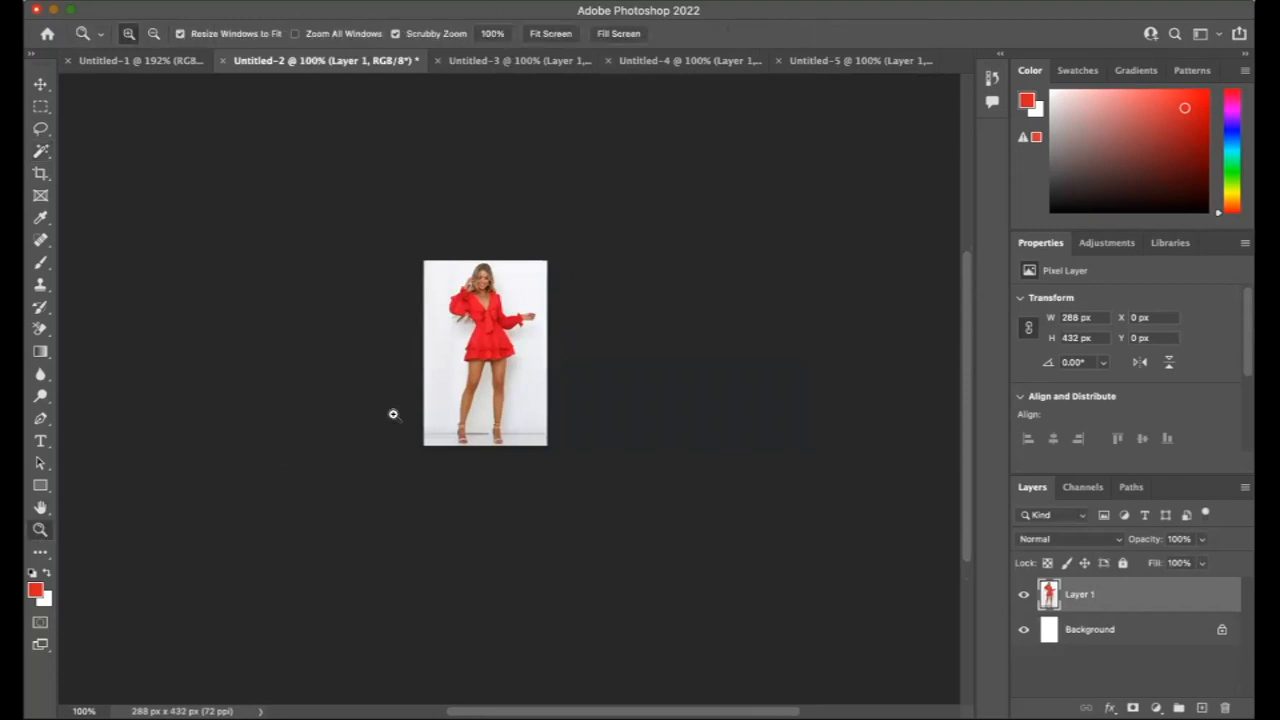
pyautogui.click(460, 342)
pyautogui.click(460, 342)
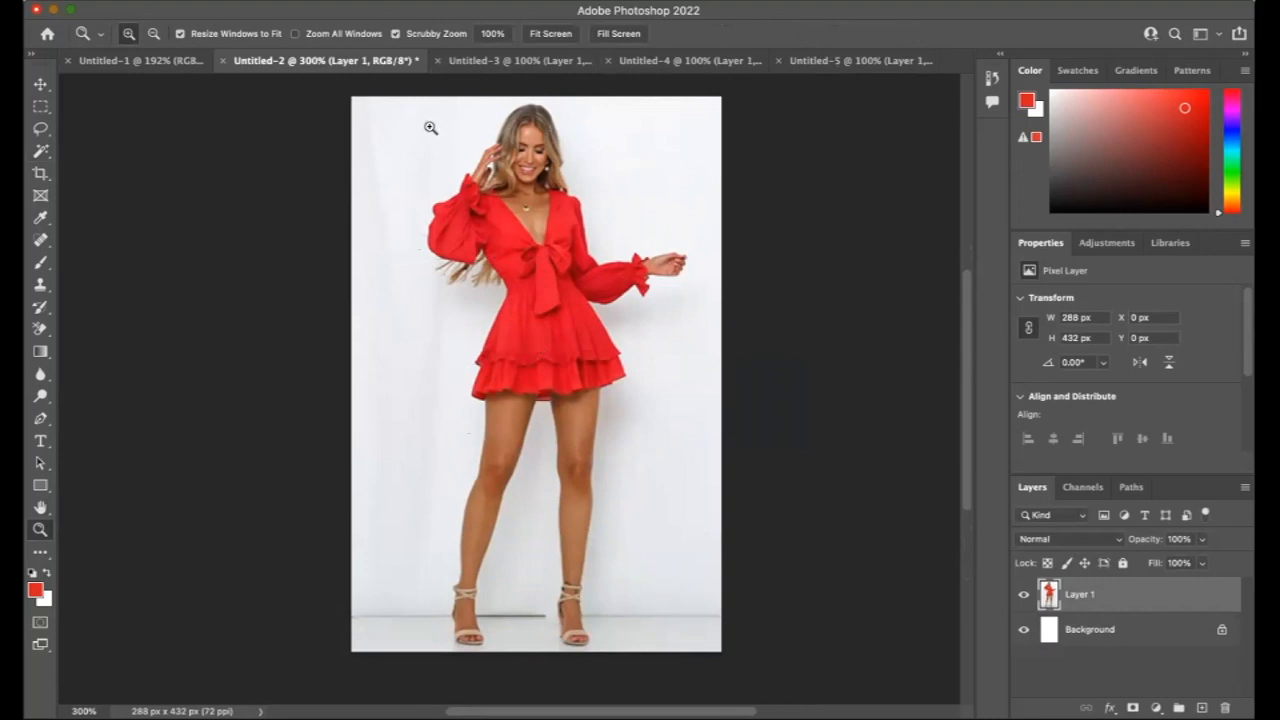
pyautogui.press('w')
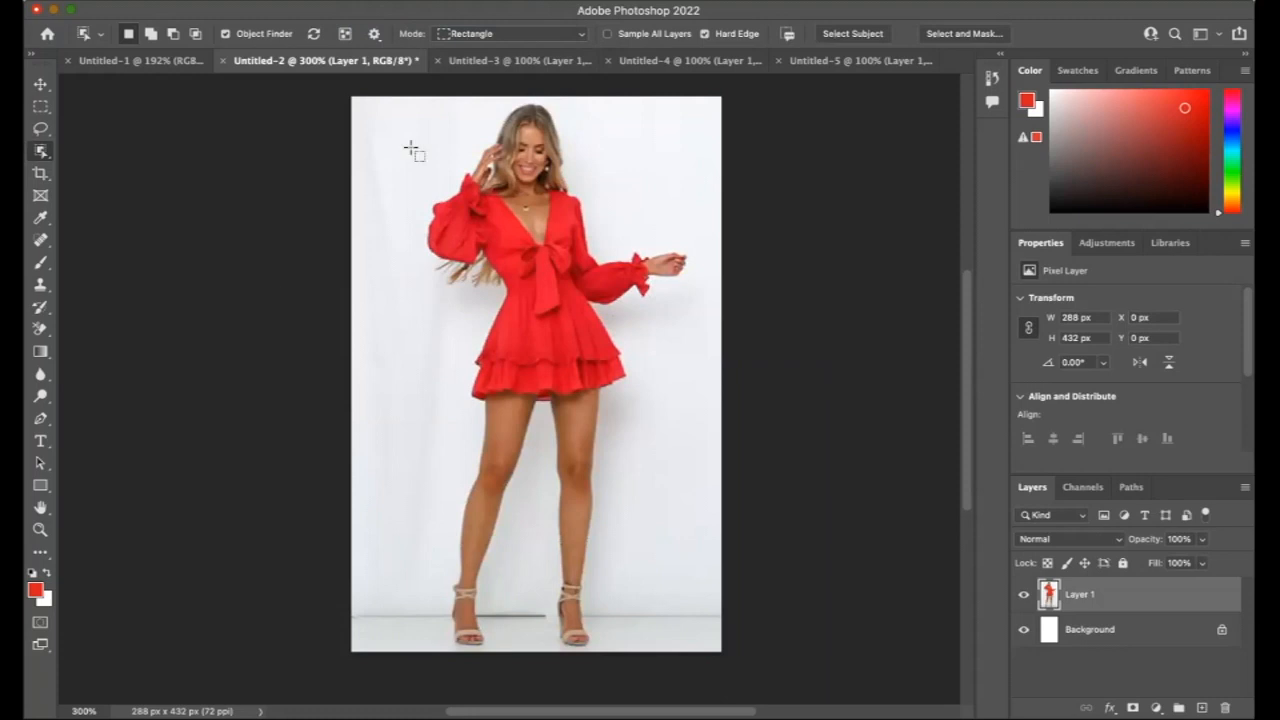
pyautogui.click(168, 61)
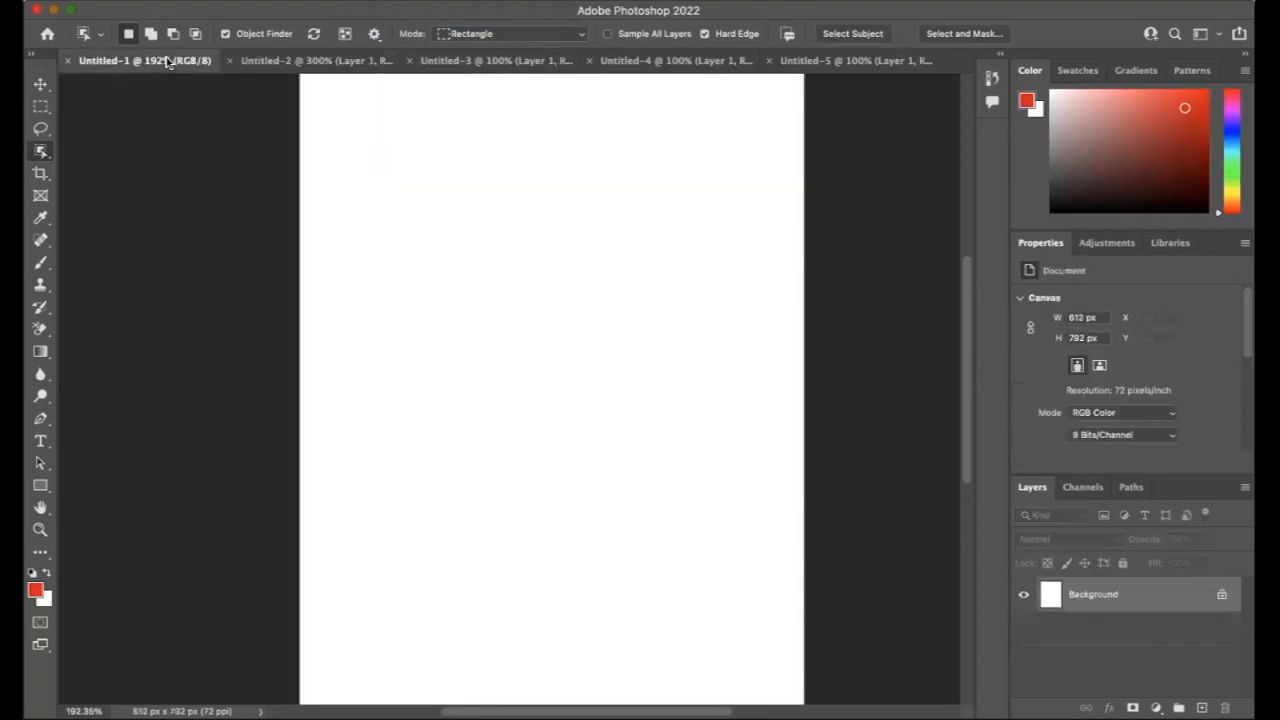
pyautogui.click(328, 66)
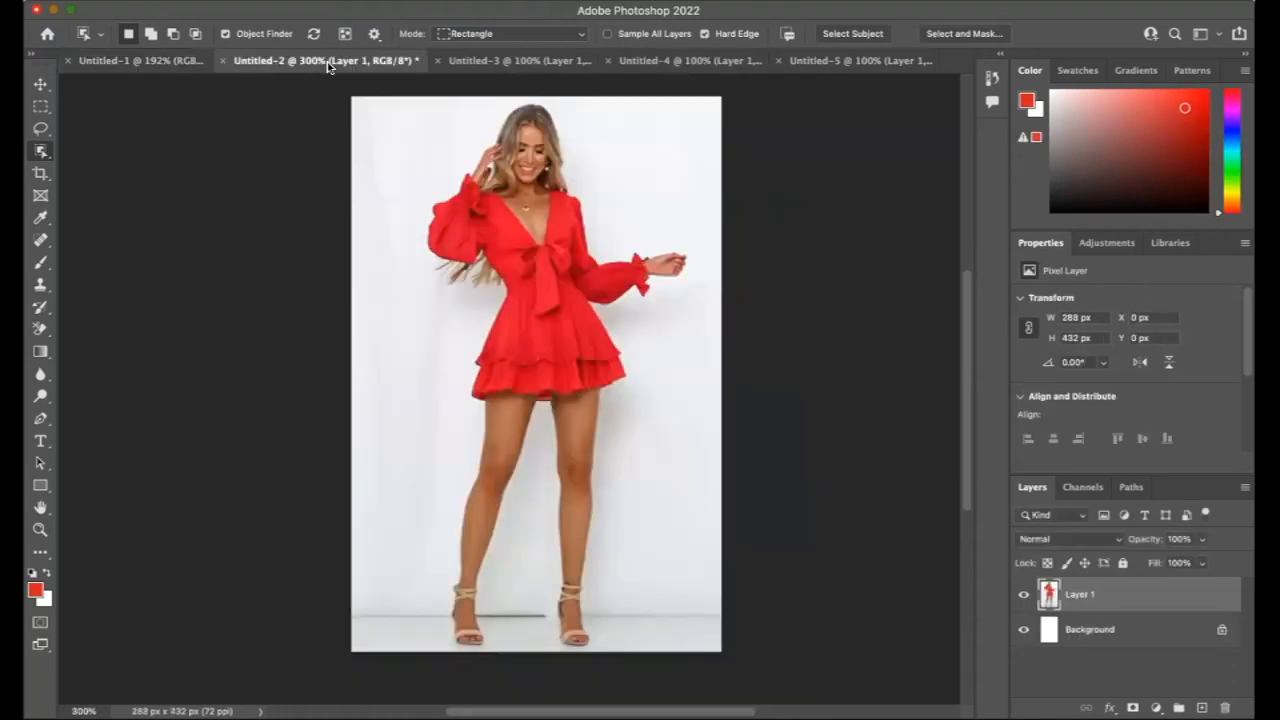
# Copy the whole model photo from Untitled-2 onto the upper right of the Untitled-1 page with the Move tool.
pyautogui.click(40, 85)
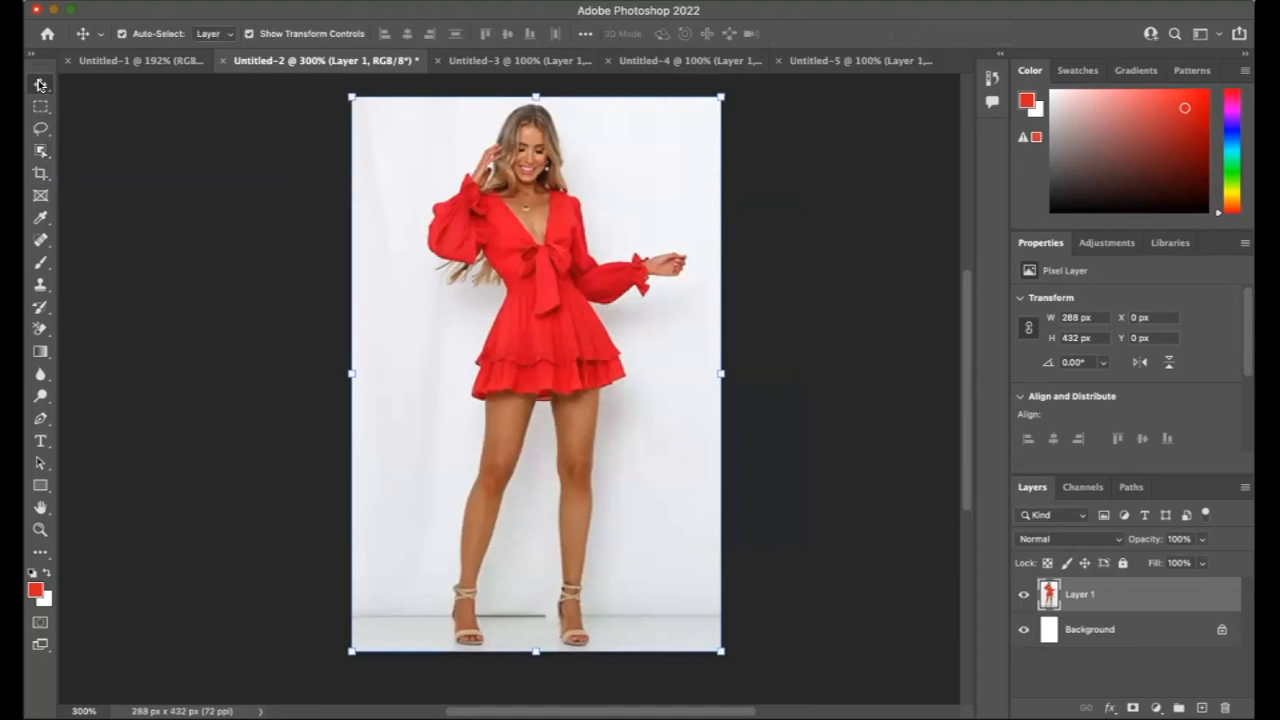
pyautogui.click(409, 238)
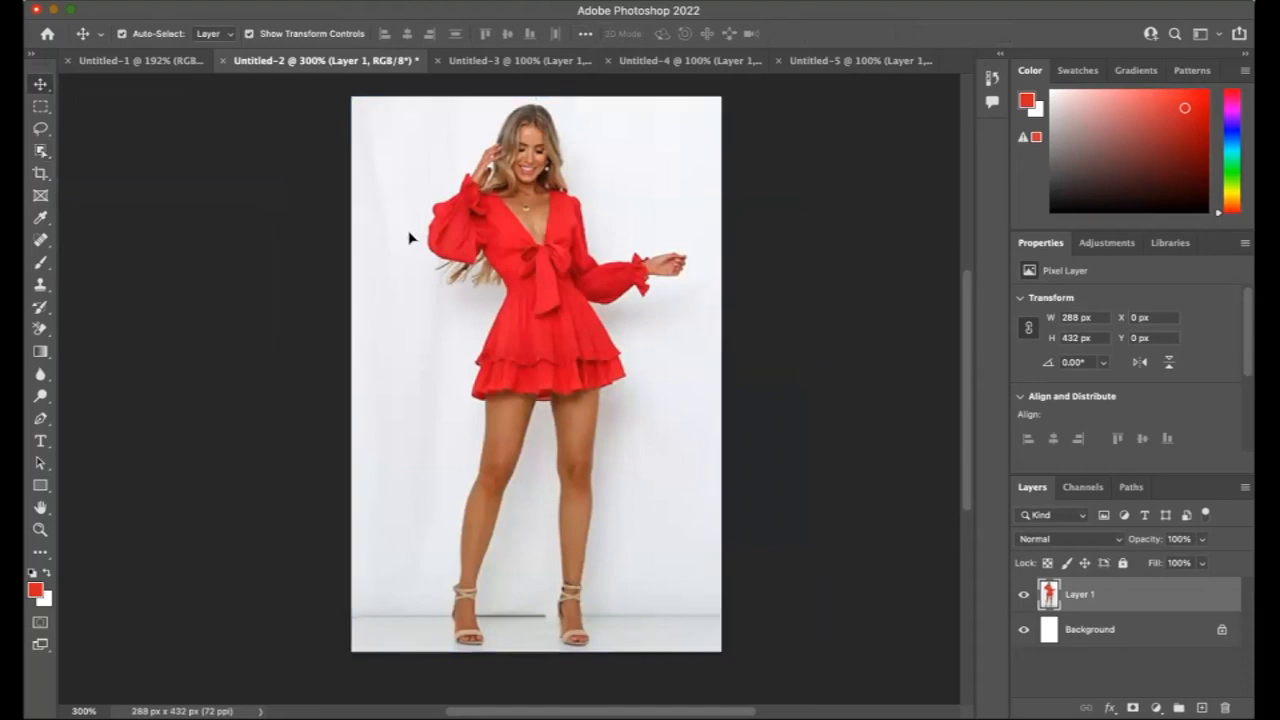
pyautogui.moveTo(409, 238); pyautogui.dragTo(157, 62)
pyautogui.moveTo(315, 98); pyautogui.dragTo(650, 283)
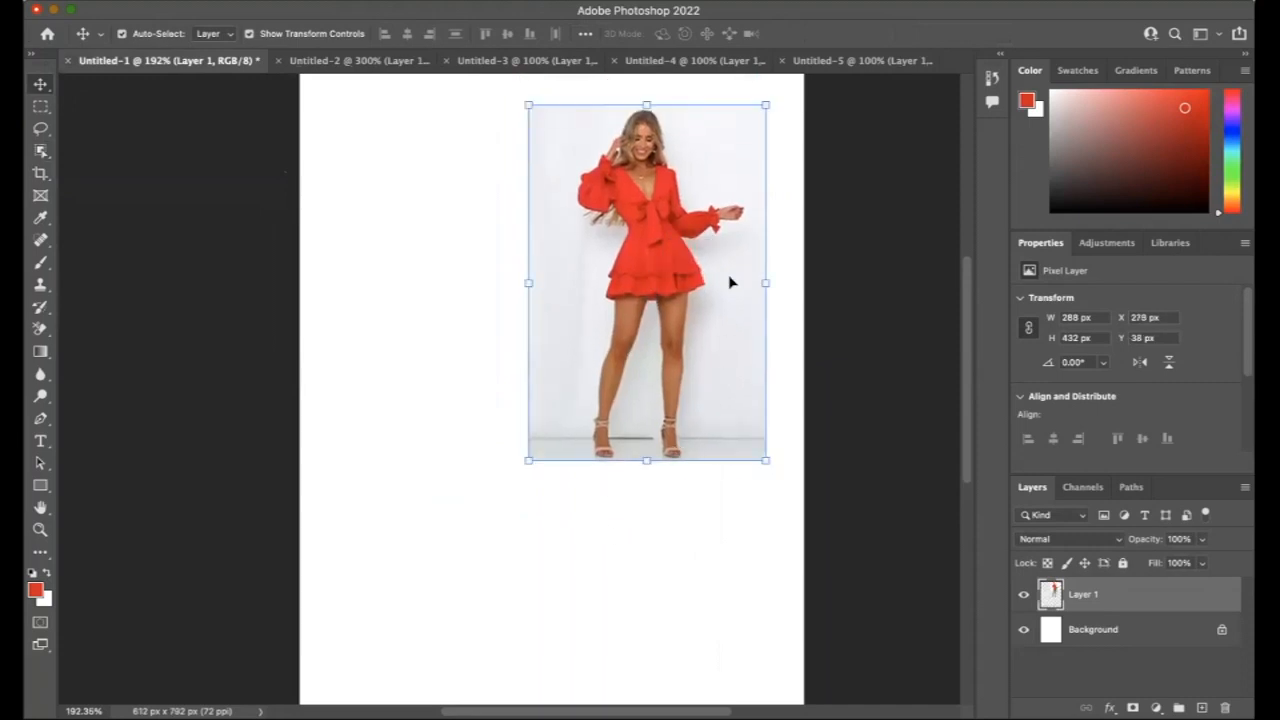
# Select the model photo layer on the Untitled-1 page and delete it.
pyautogui.click(437, 403)
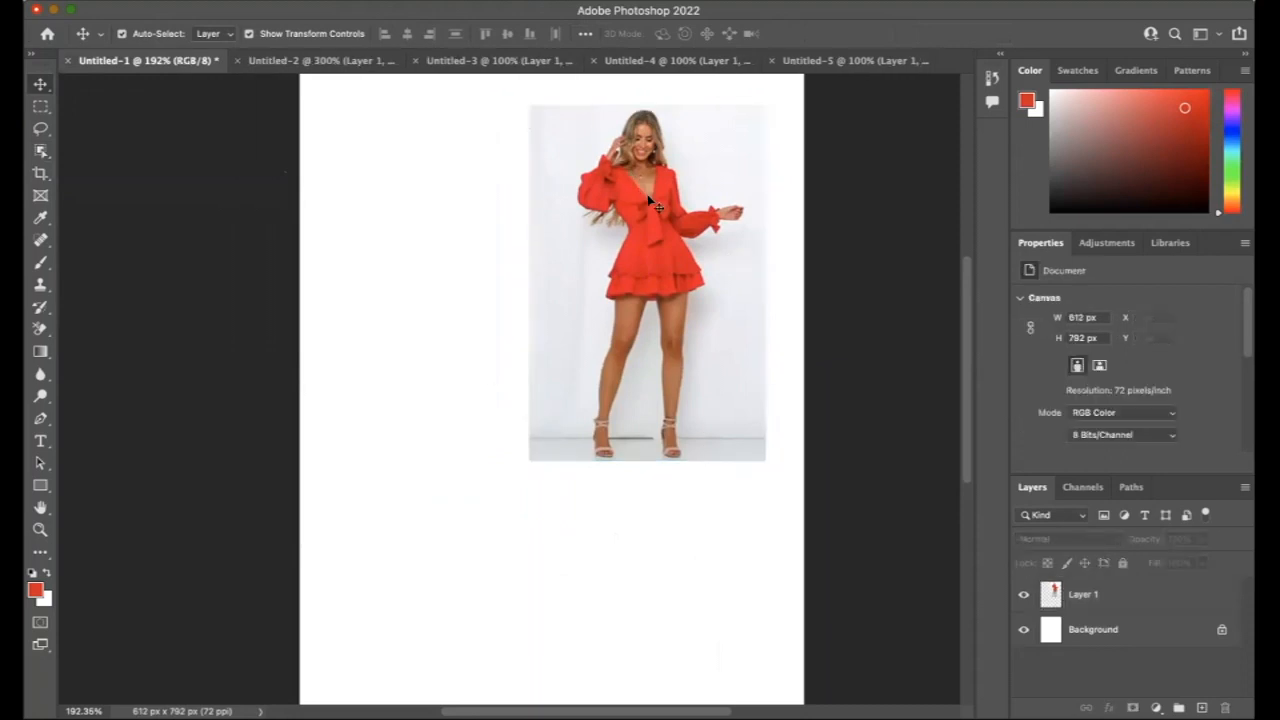
pyautogui.click(552, 268)
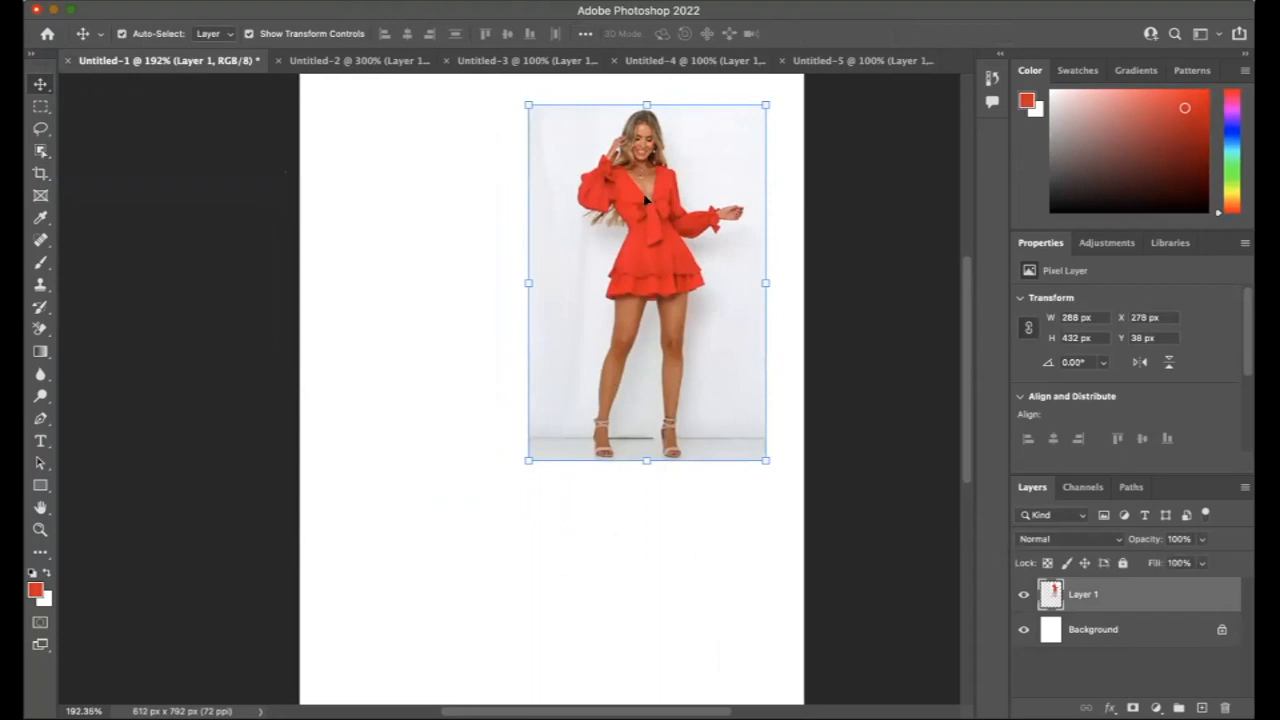
pyautogui.press('Delete')
# In Untitled-2, select the white background around the model with the Magic Wand tool at tolerance 32.
pyautogui.click(310, 62)
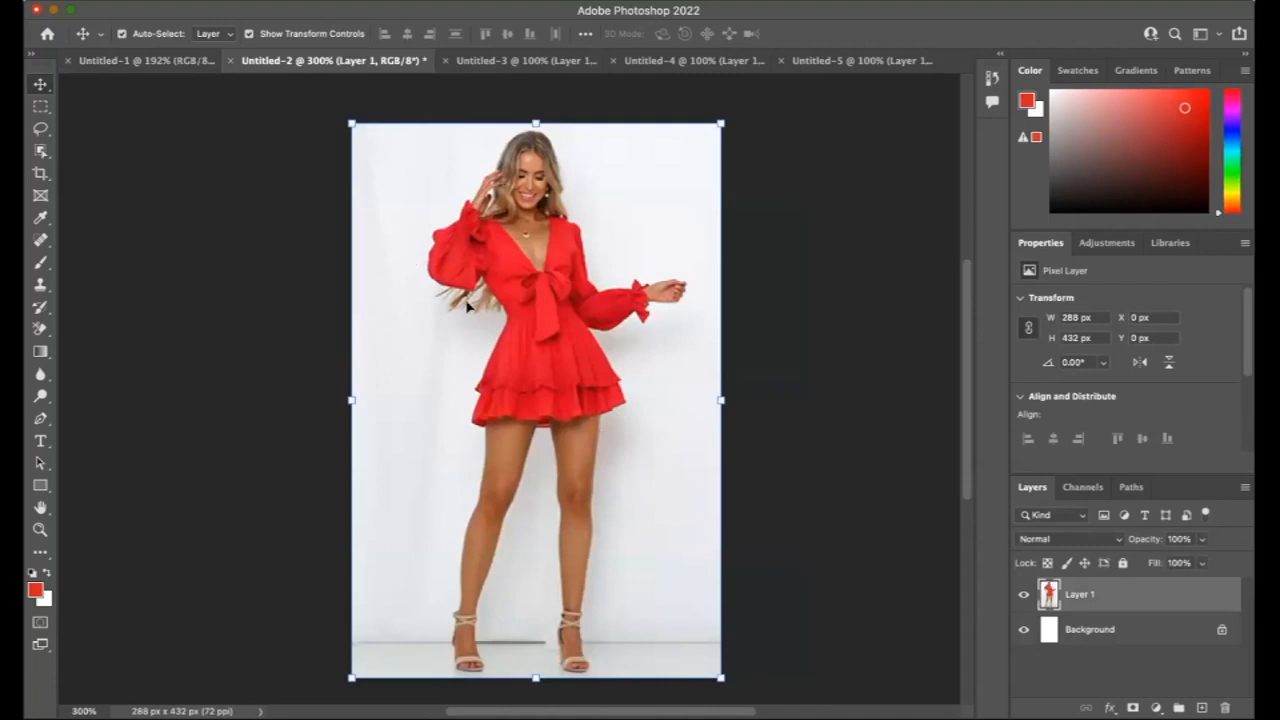
pyautogui.click(42, 152)
pyautogui.moveTo(45, 158); pyautogui.dragTo(94, 169)
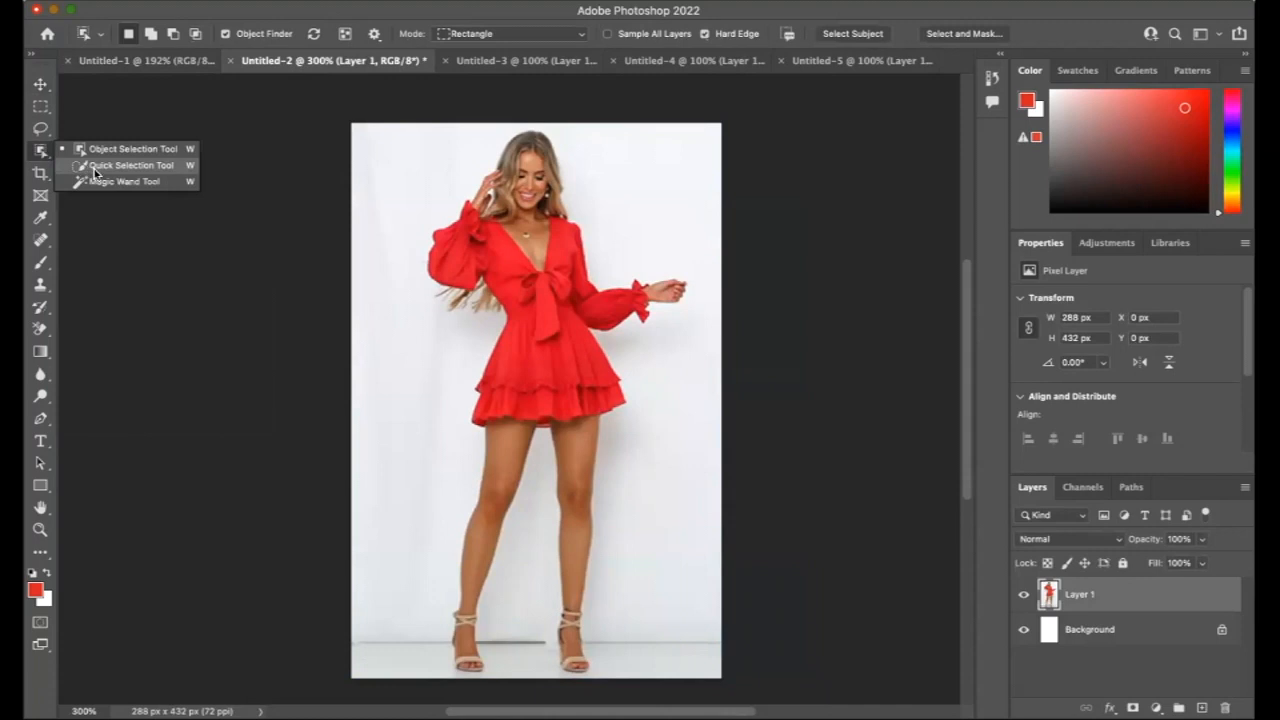
pyautogui.click(106, 184)
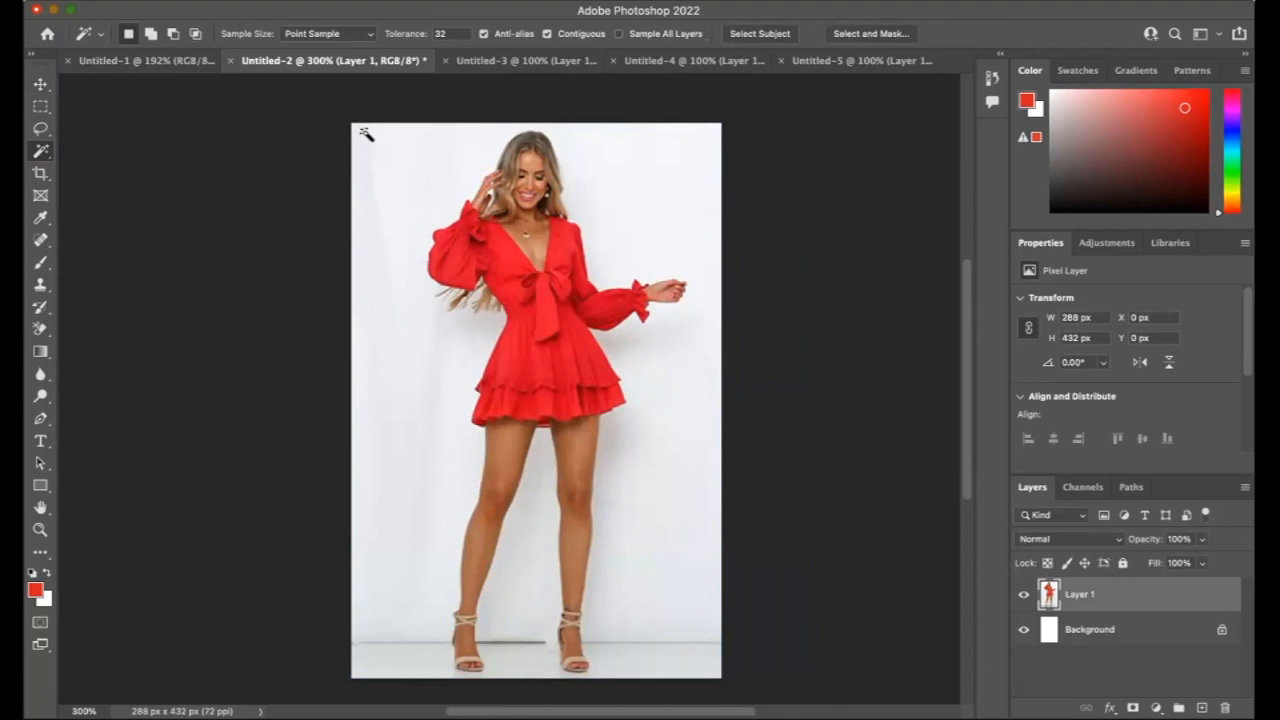
pyautogui.click(408, 190)
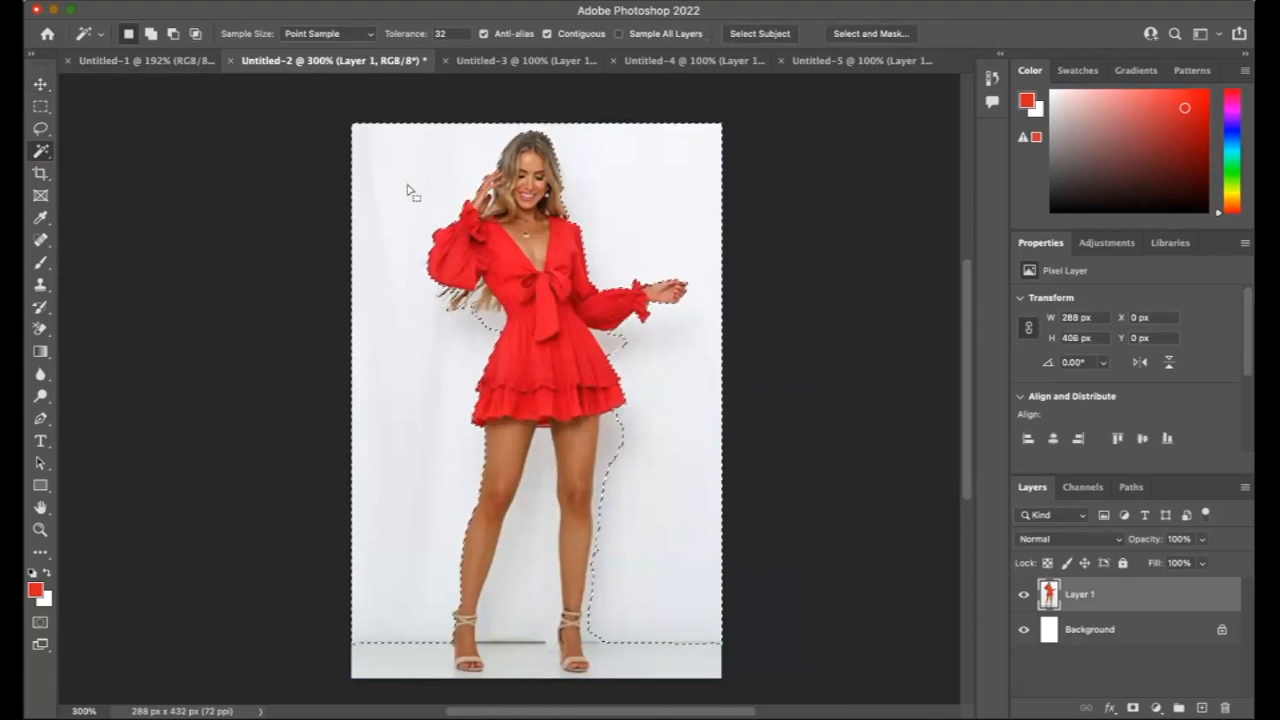
# Add the background between the model's legs and the shadow patch beside her waist to the Magic Wand selection.
pyautogui.click(150, 34)
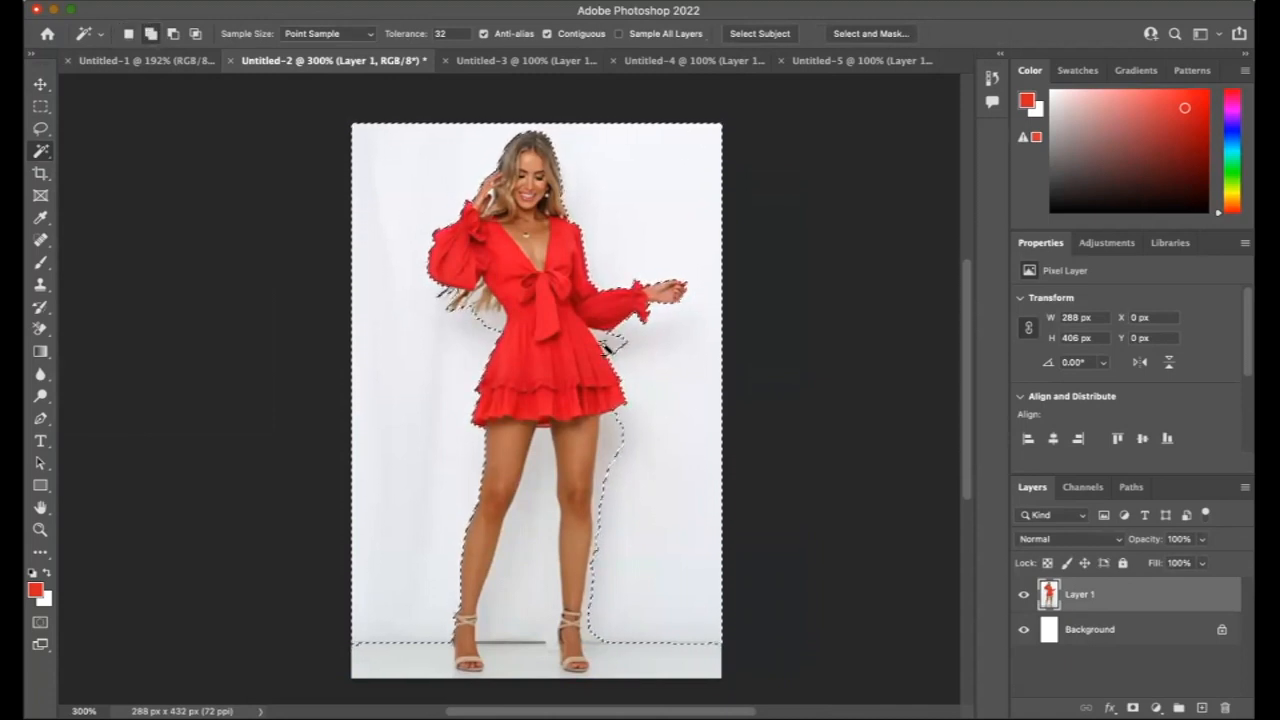
pyautogui.click(537, 465)
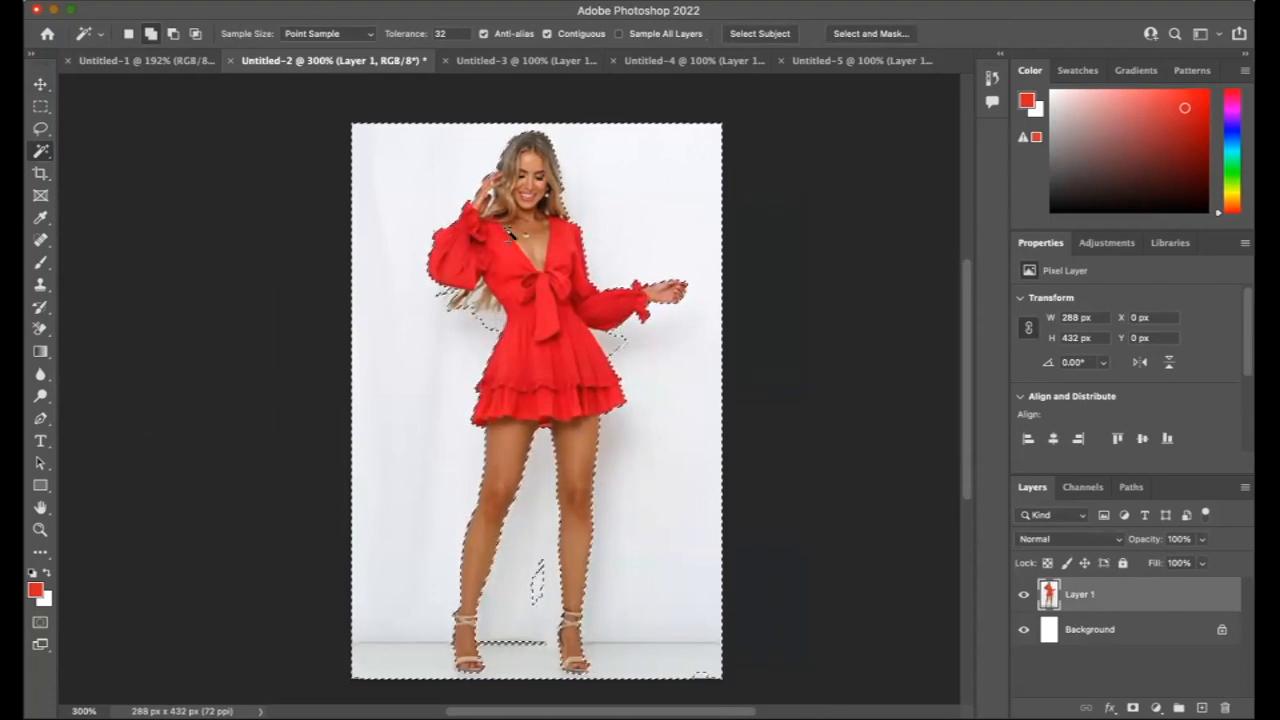
pyautogui.click(607, 342)
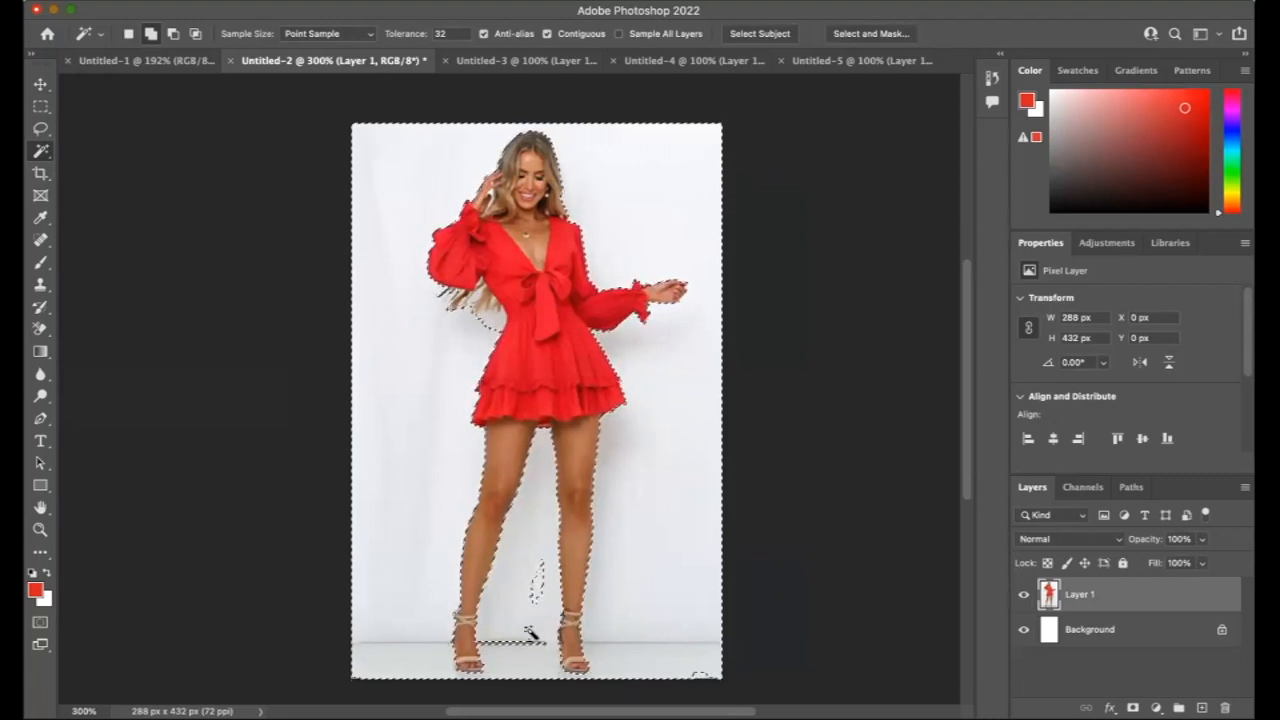
# Copy the selected background from Untitled-2, paste it onto the Untitled-1 page, and delete the pasted layer.
pyautogui.click(188, 2)
pyautogui.click(220, 107)
pyautogui.click(150, 61)
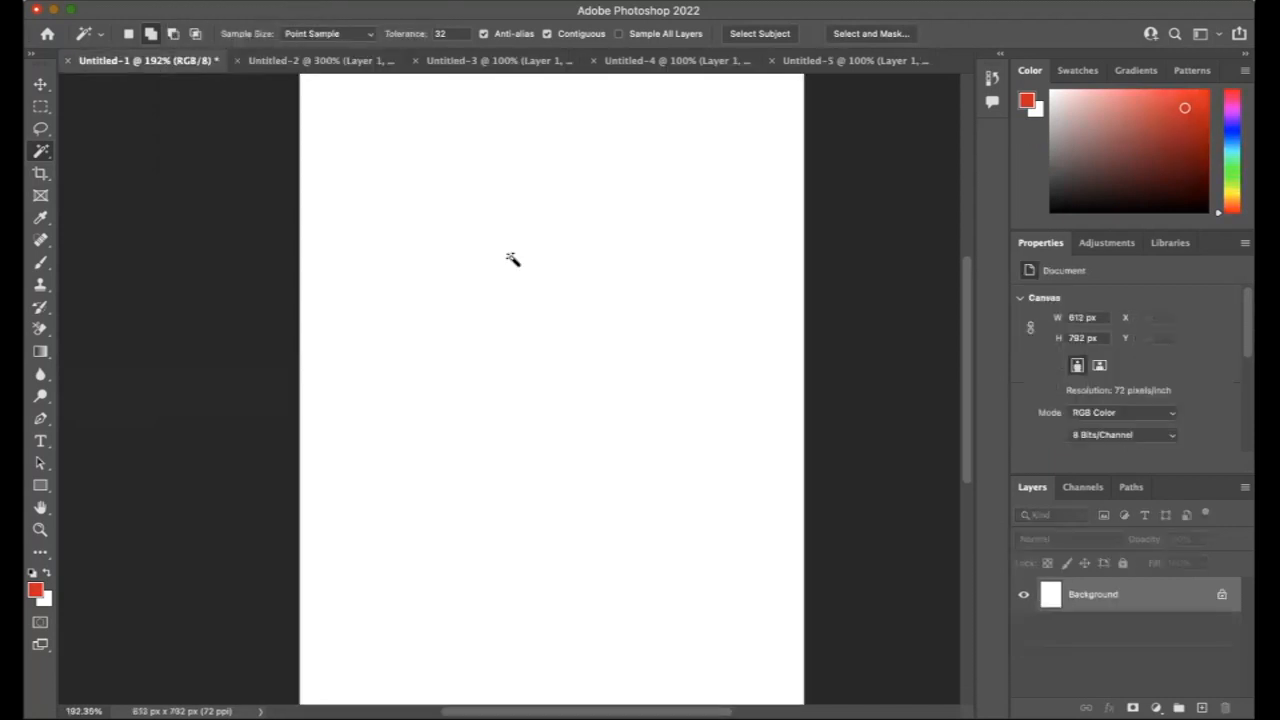
pyautogui.press('super+v')
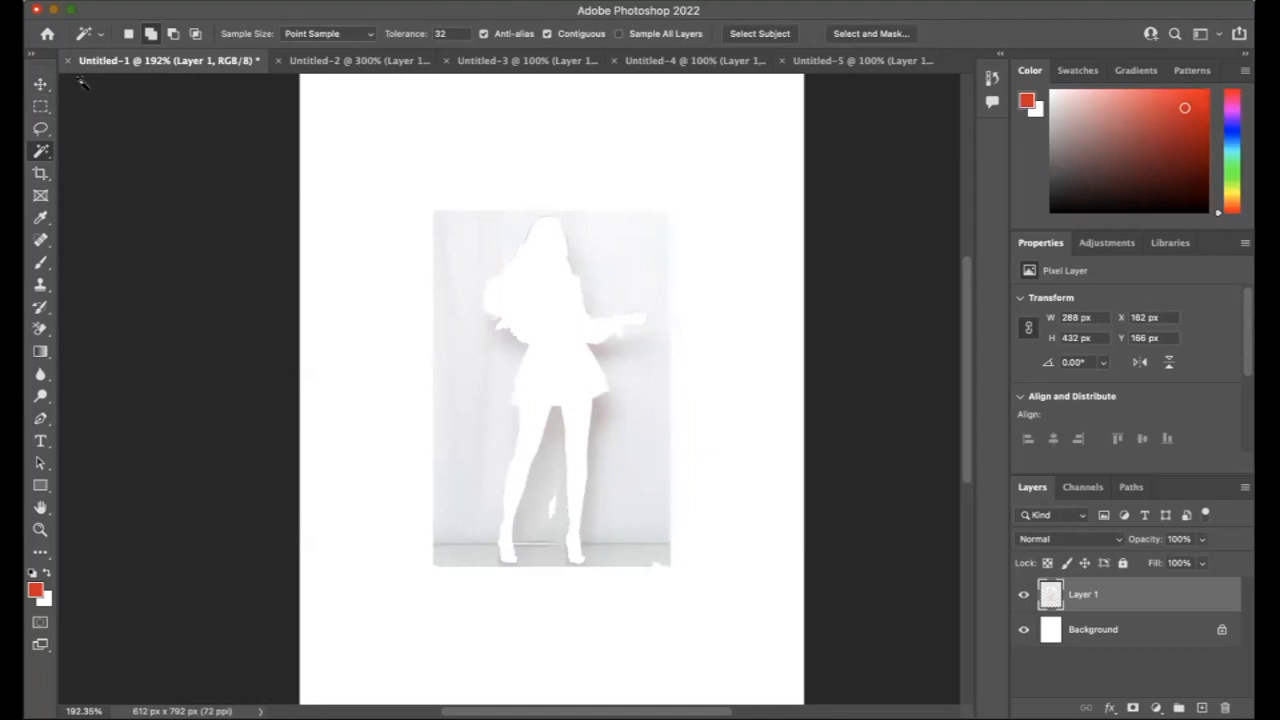
pyautogui.click(40, 86)
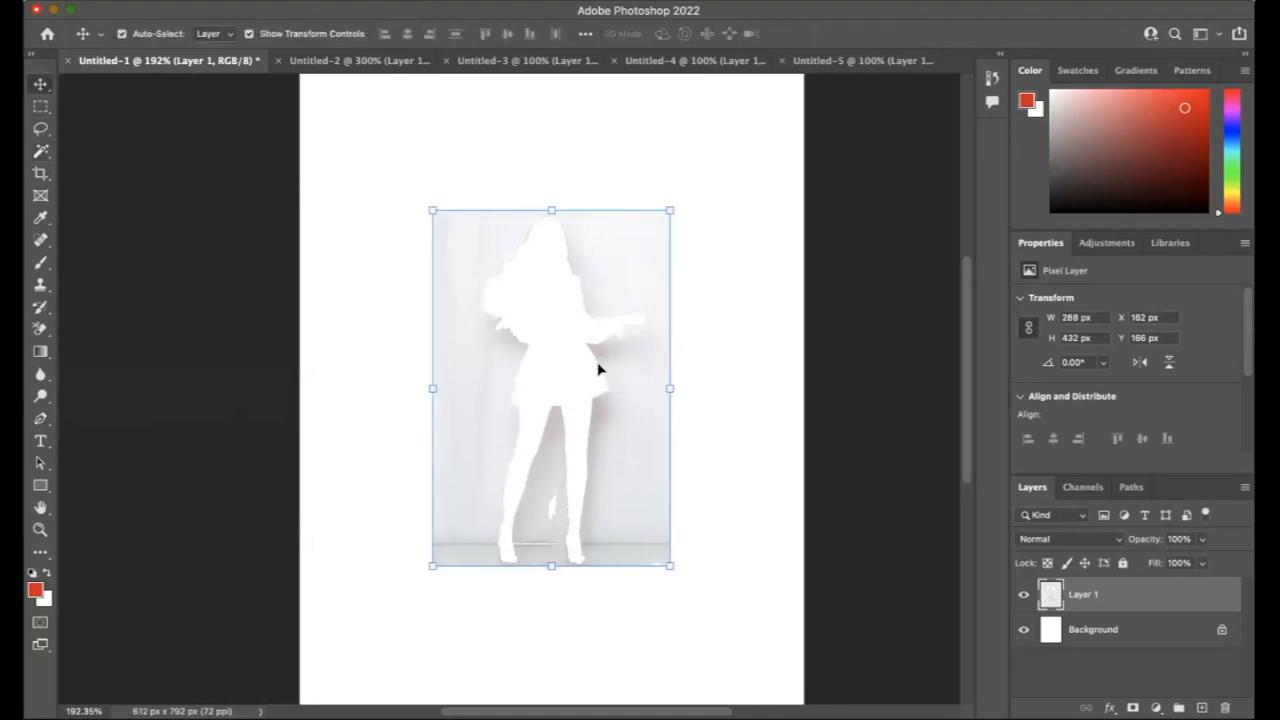
pyautogui.press('Delete')
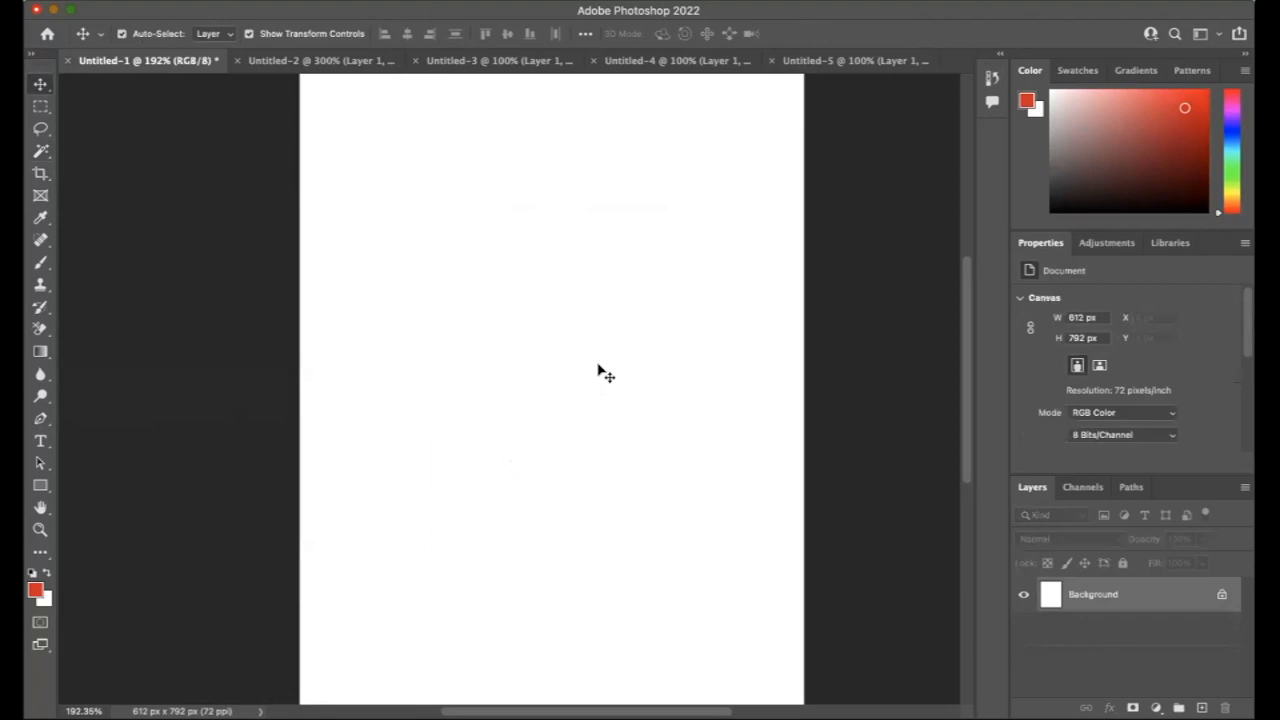
# Invert the background selection in Untitled-2 and copy the selected model onto the Untitled-1 page.
pyautogui.click(276, 62)
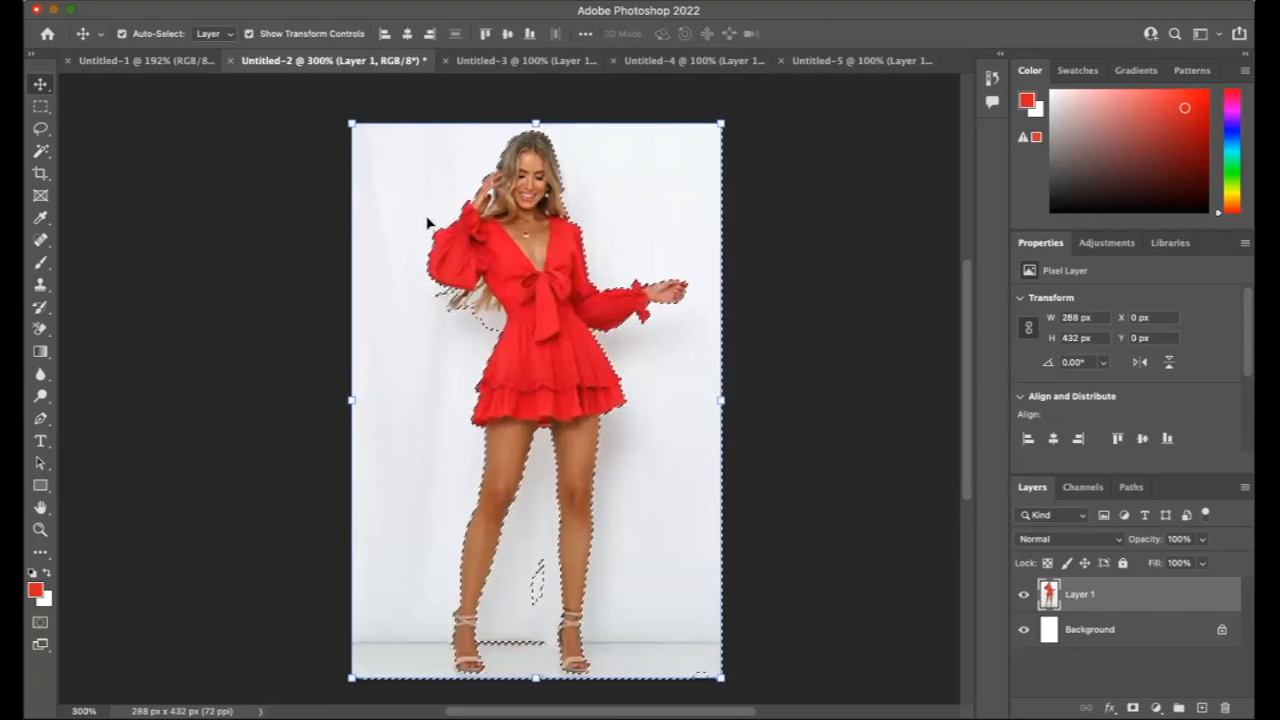
pyautogui.click(368, 1)
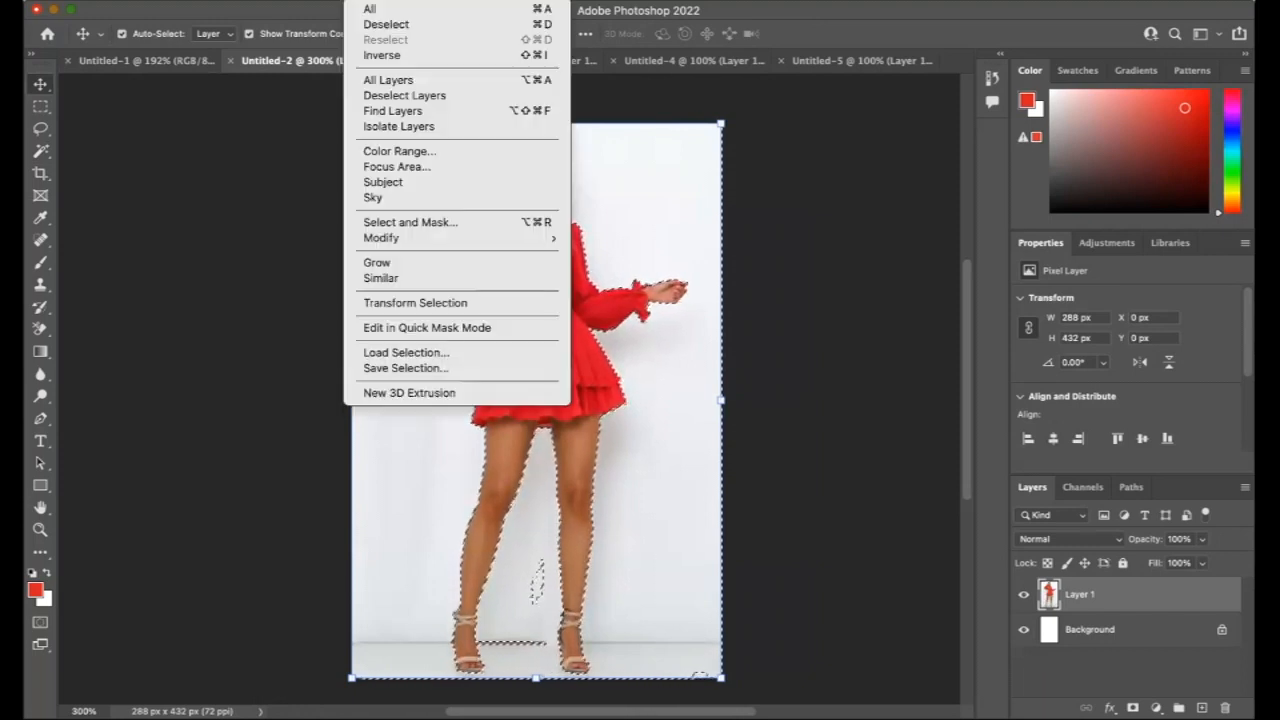
pyautogui.click(385, 56)
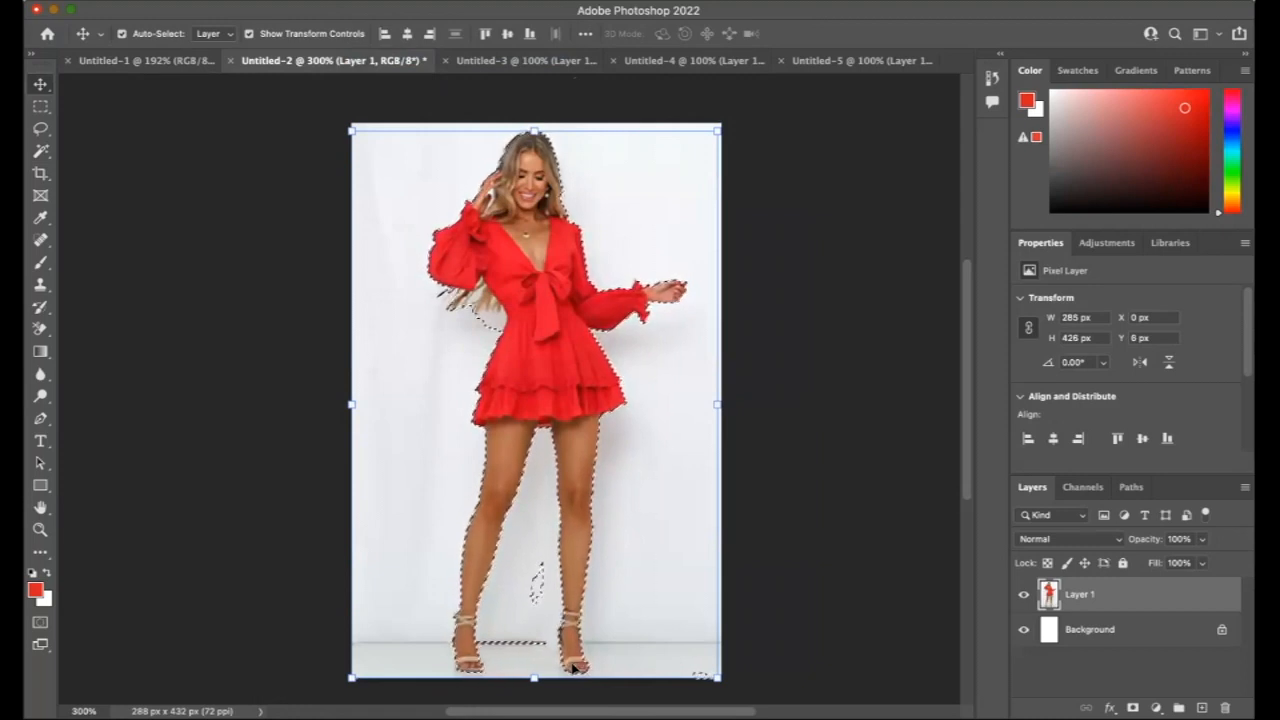
pyautogui.click(188, 1)
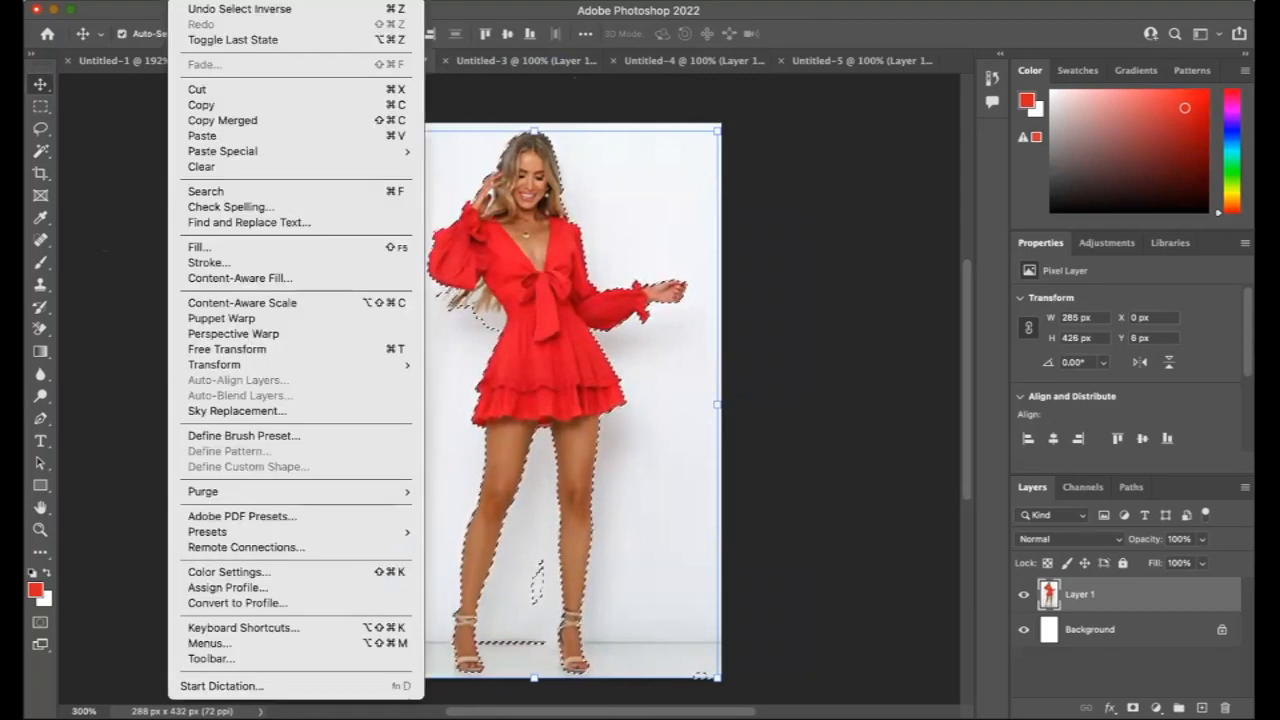
pyautogui.click(211, 108)
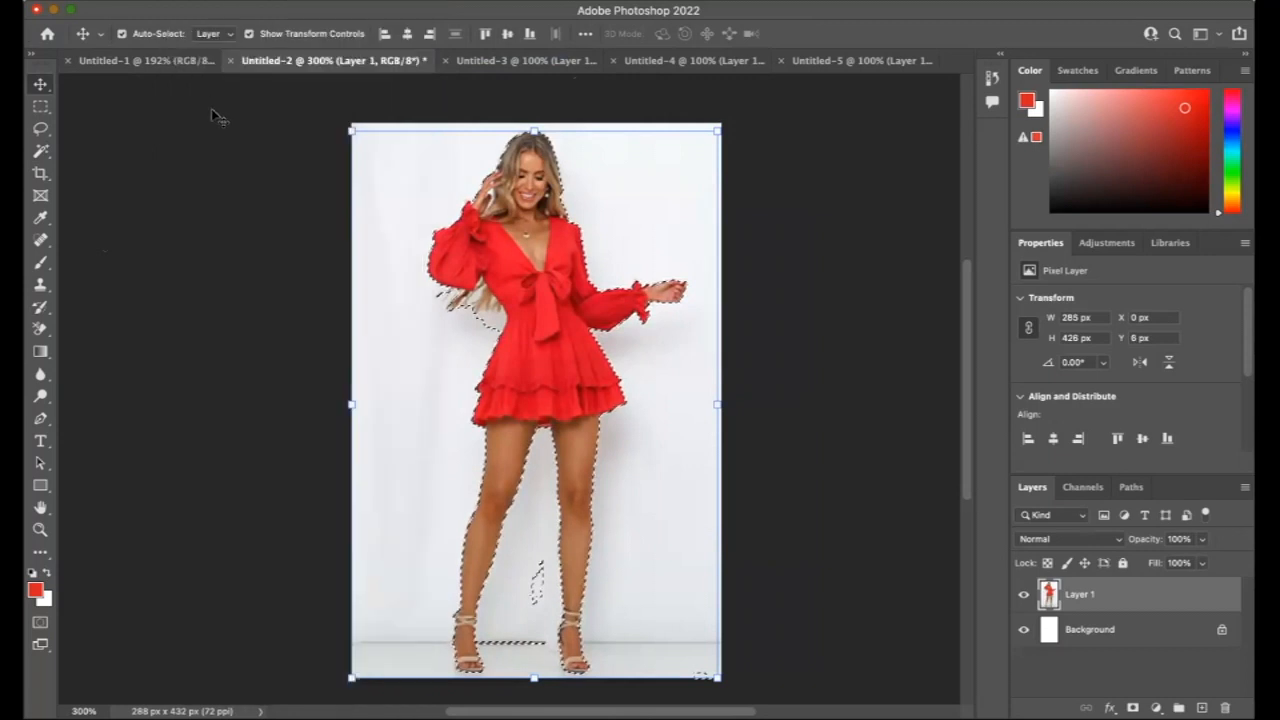
pyautogui.click(178, 63)
pyautogui.press('super+v')
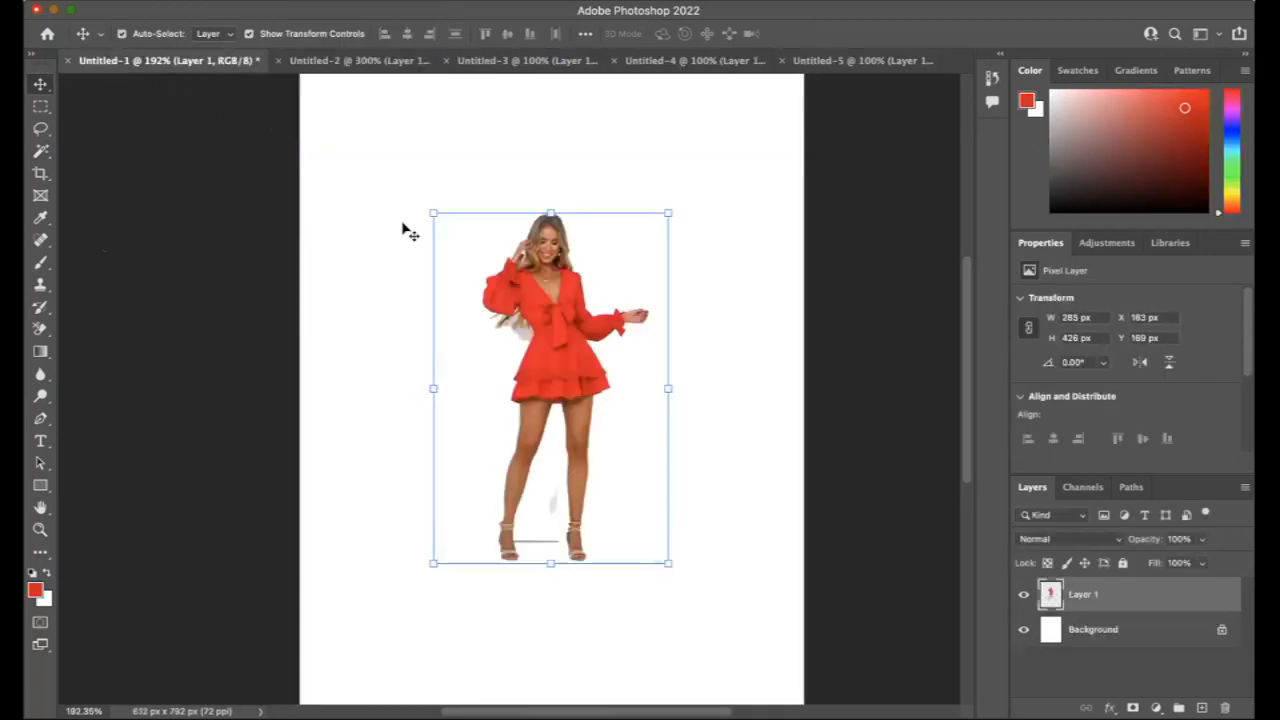
# Delete the pasted model cutout from the Untitled-1 page.
pyautogui.click(697, 402)
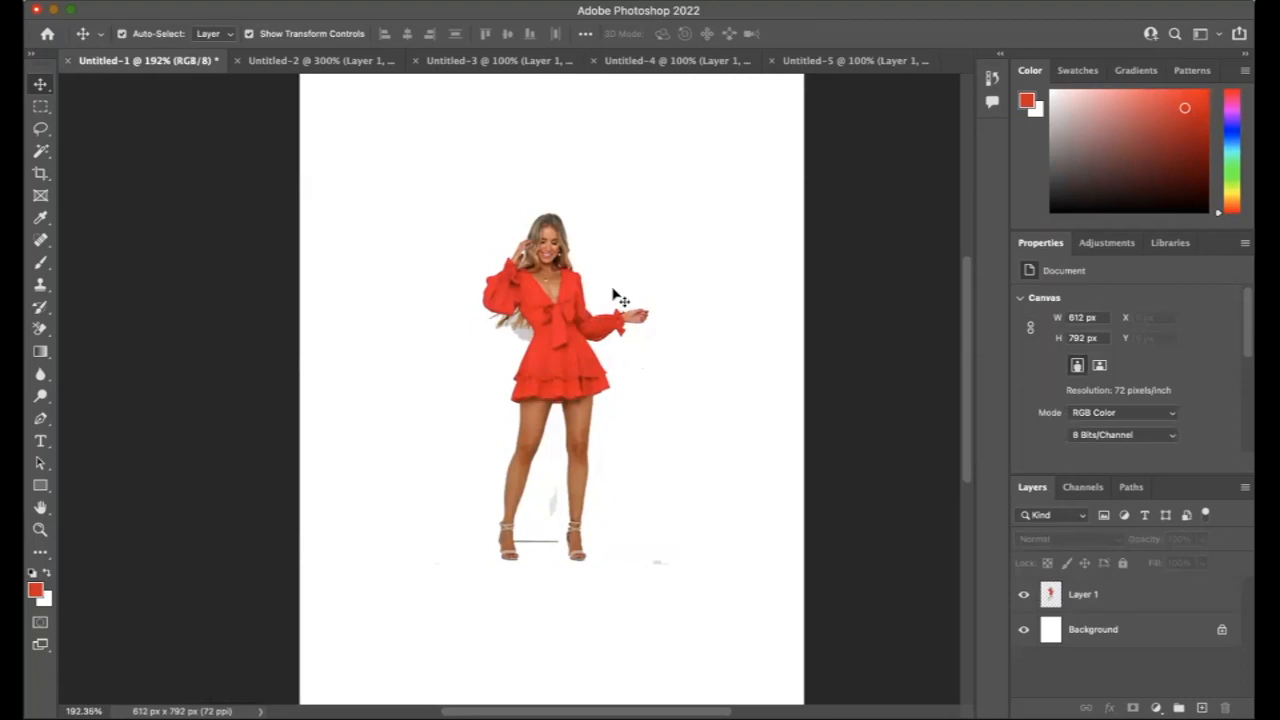
pyautogui.click(543, 307)
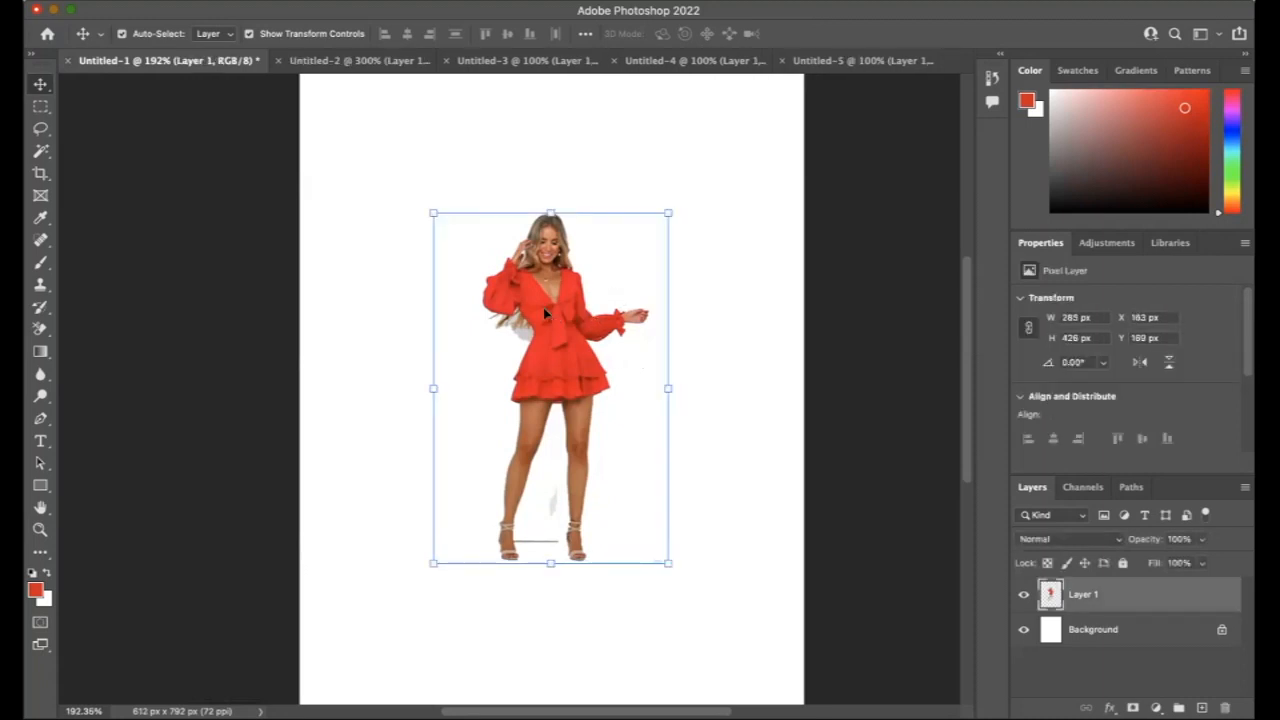
pyautogui.press('Delete')
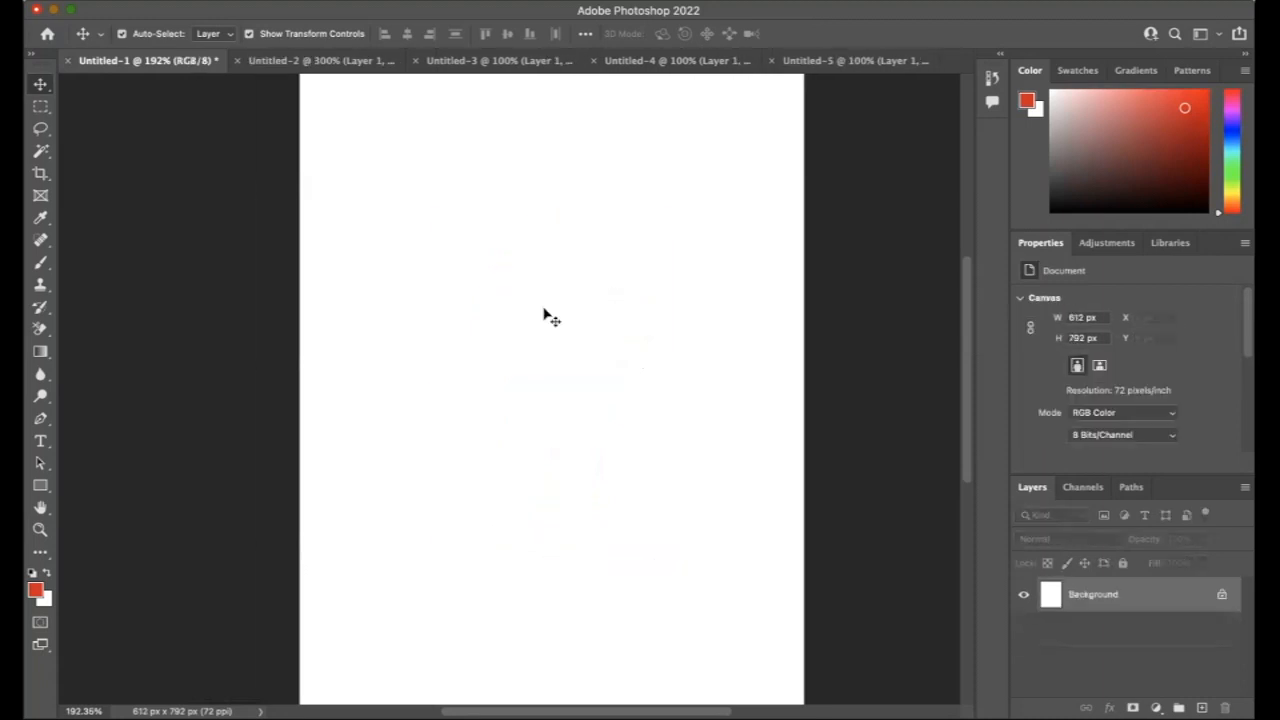
# Clear the existing selection in Untitled-2 and select the whole model with the Object Selection tool in Rectangle mode.
pyautogui.click(273, 62)
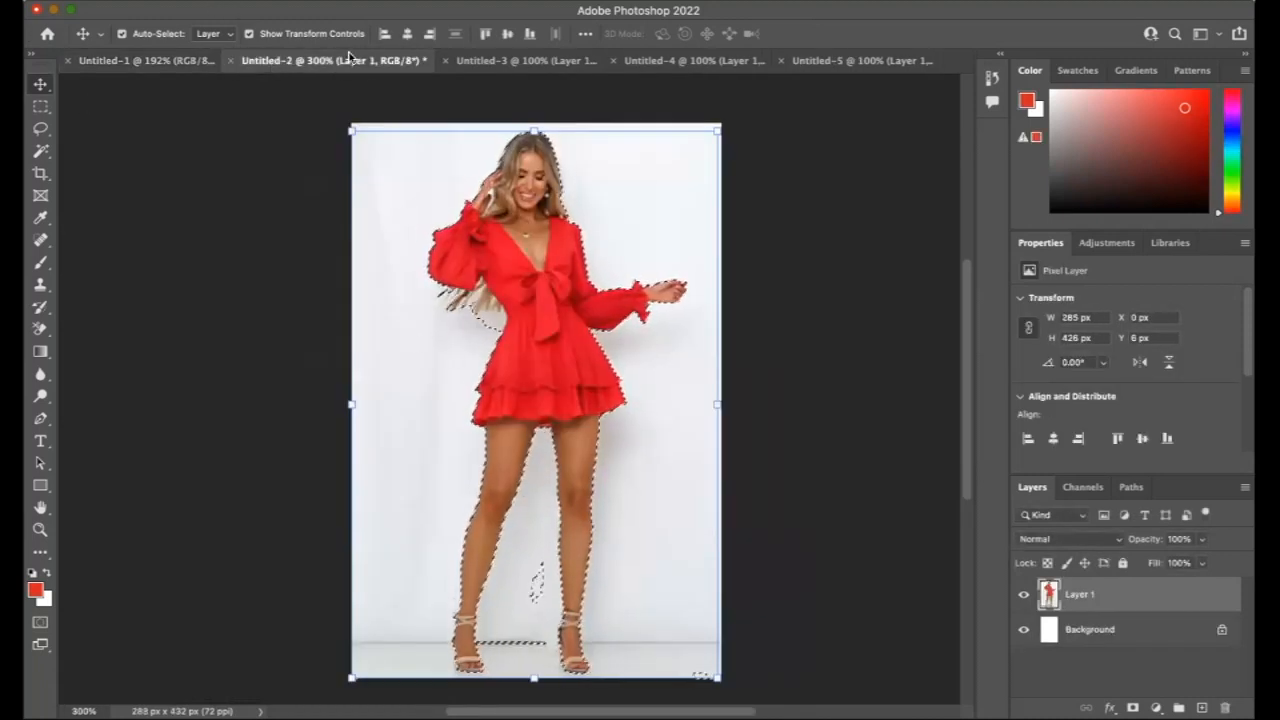
pyautogui.click(352, 0)
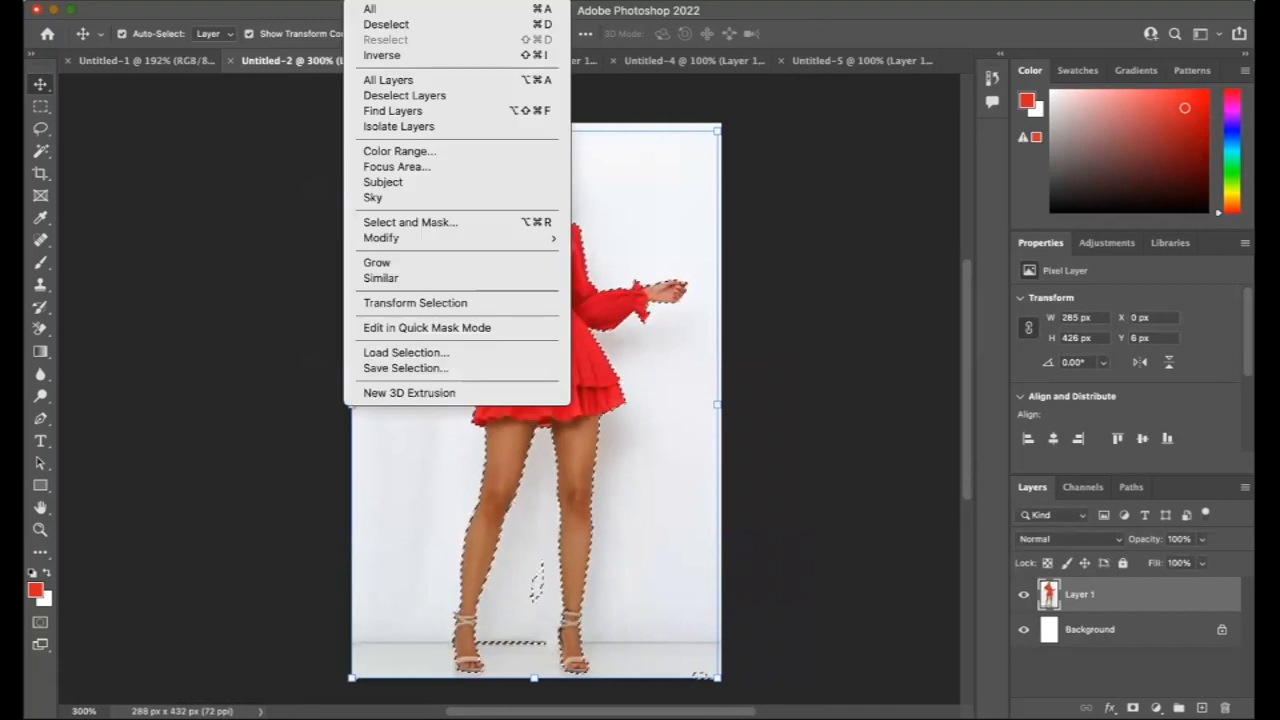
pyautogui.click(386, 24)
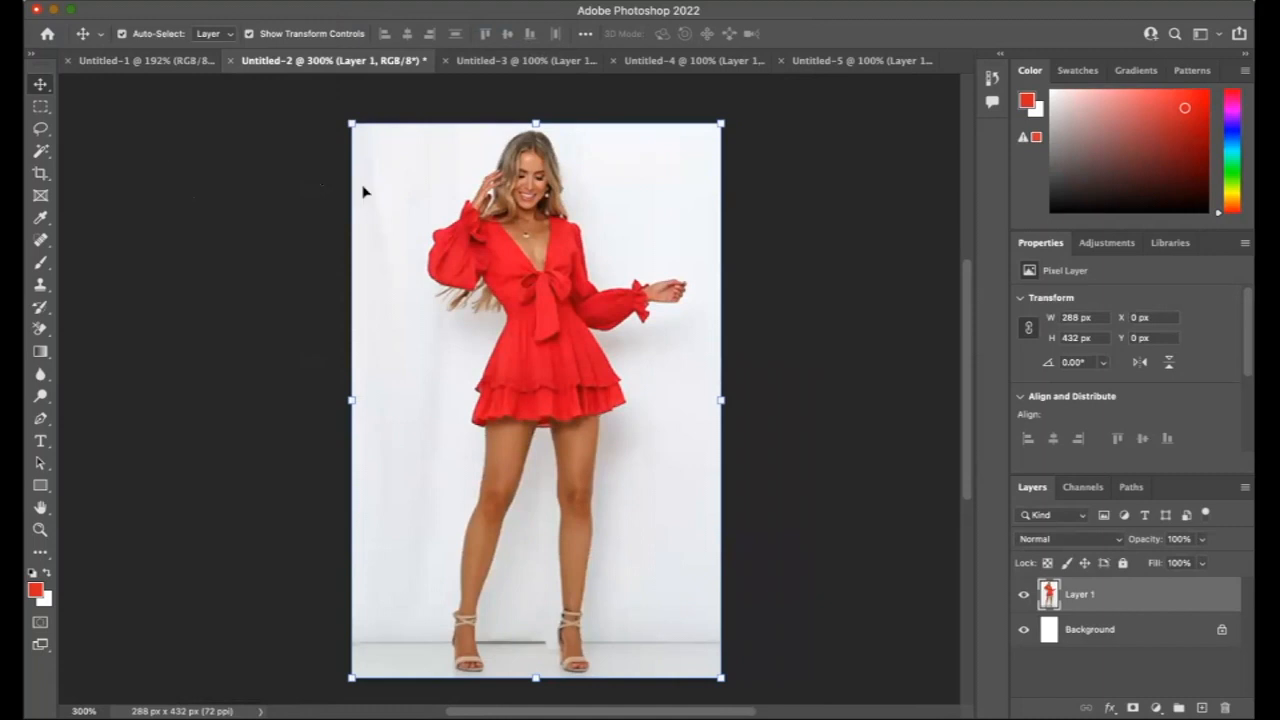
pyautogui.click(46, 156)
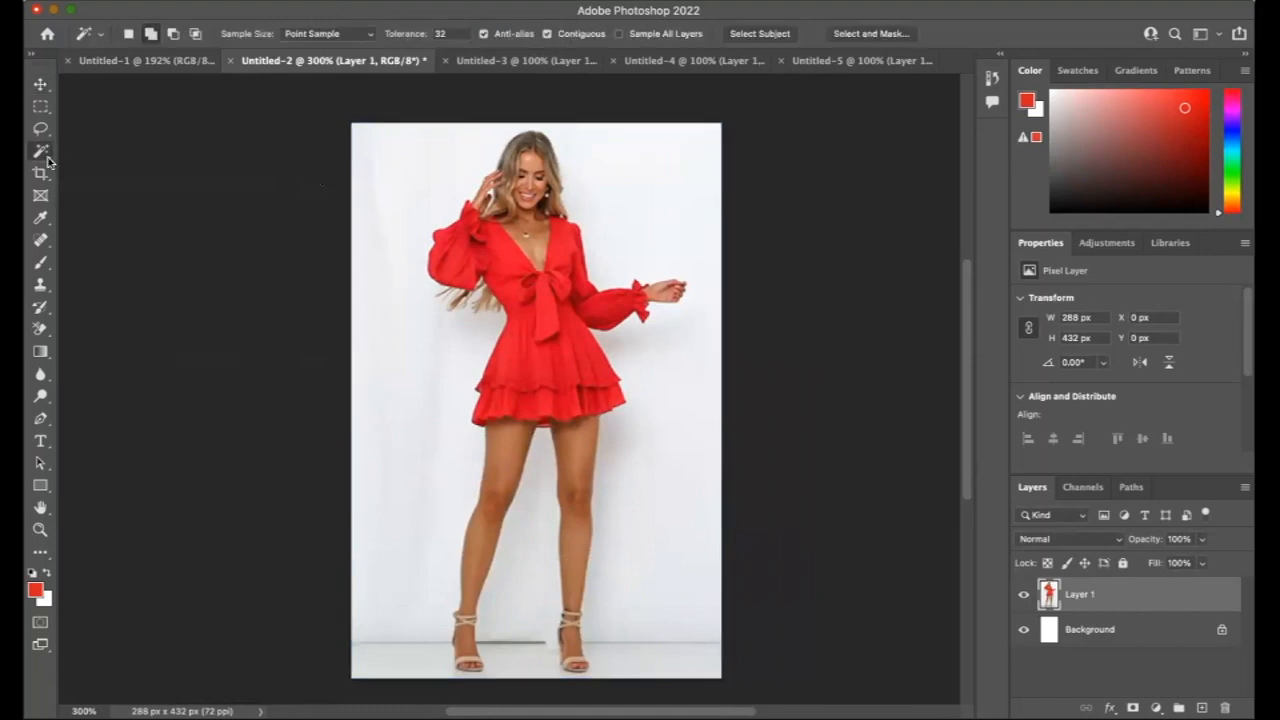
pyautogui.rightClick(47, 161)
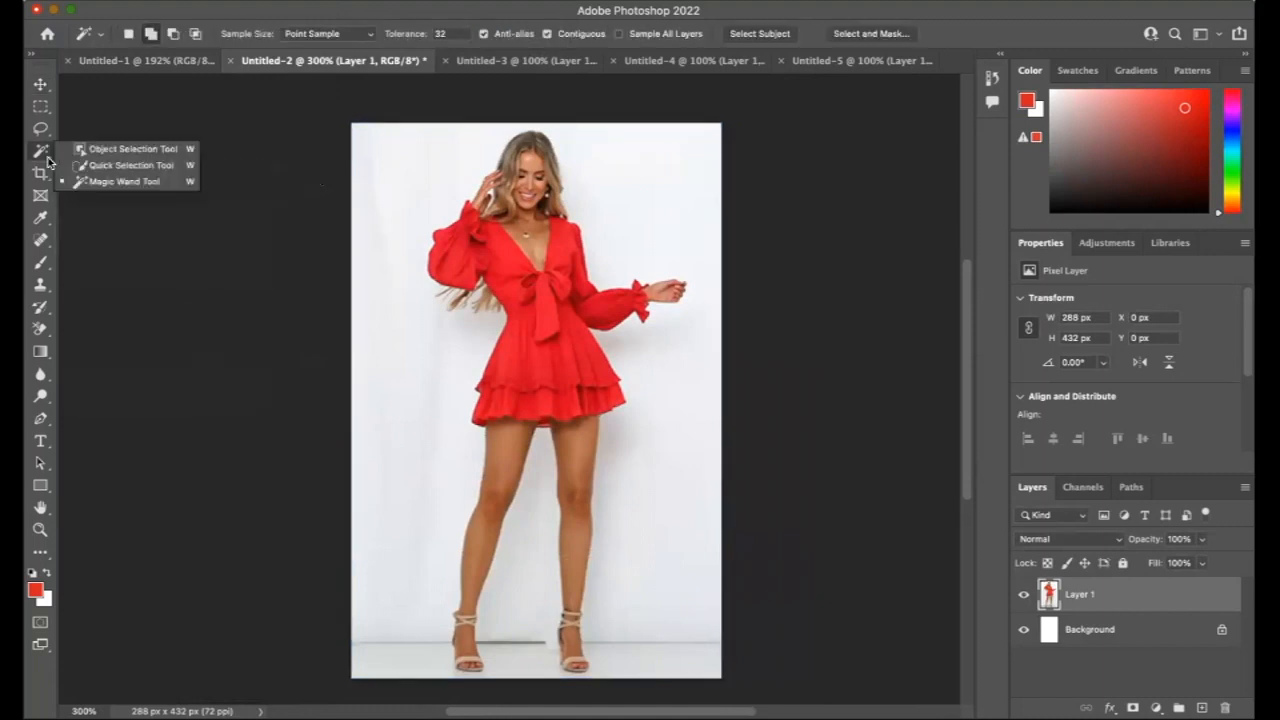
pyautogui.click(107, 149)
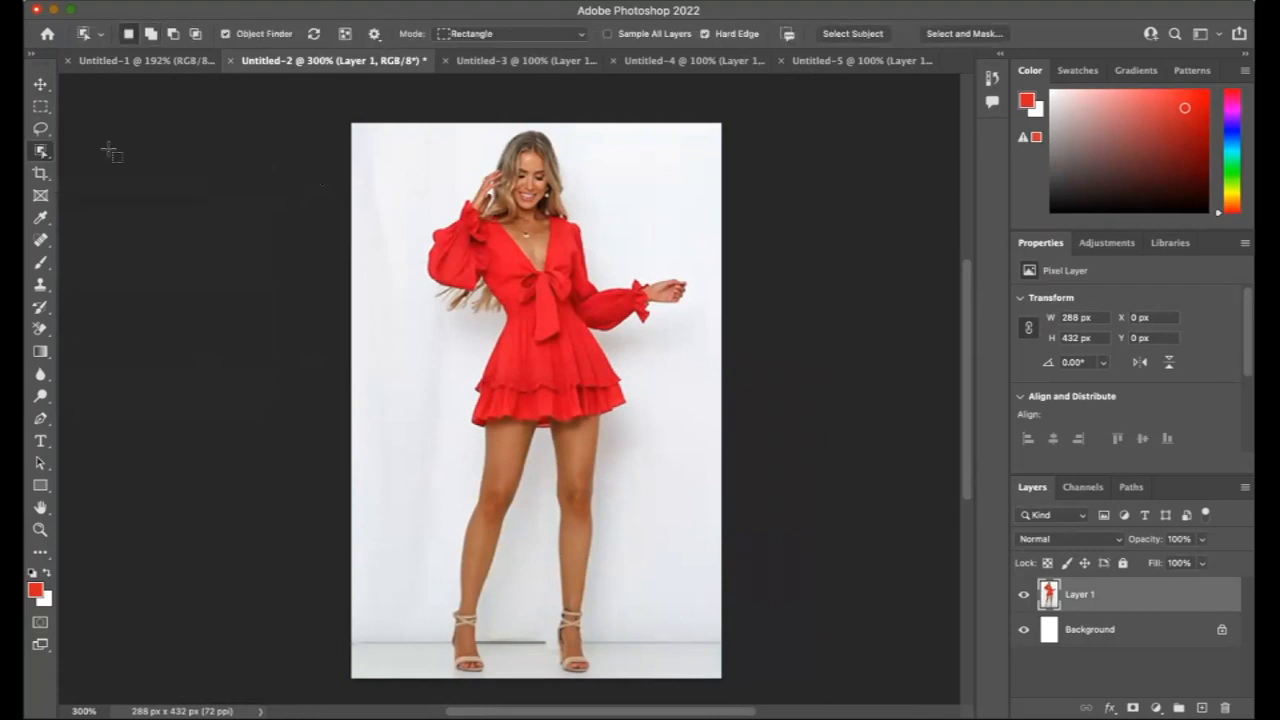
pyautogui.moveTo(401, 144); pyautogui.dragTo(696, 612)
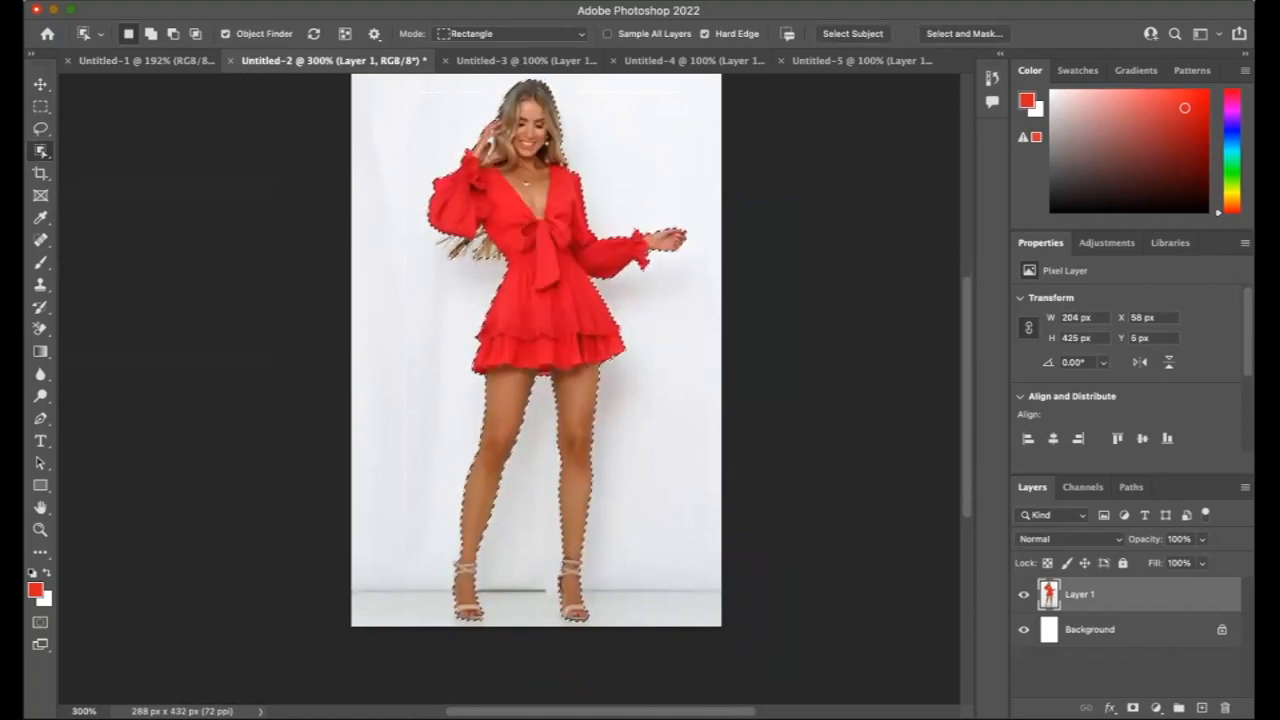
# Copy the selected model onto the Untitled-1 page and move her to the page's upper right, at X 388 px, Y 35 px.
pyautogui.click(184, 1)
pyautogui.click(203, 105)
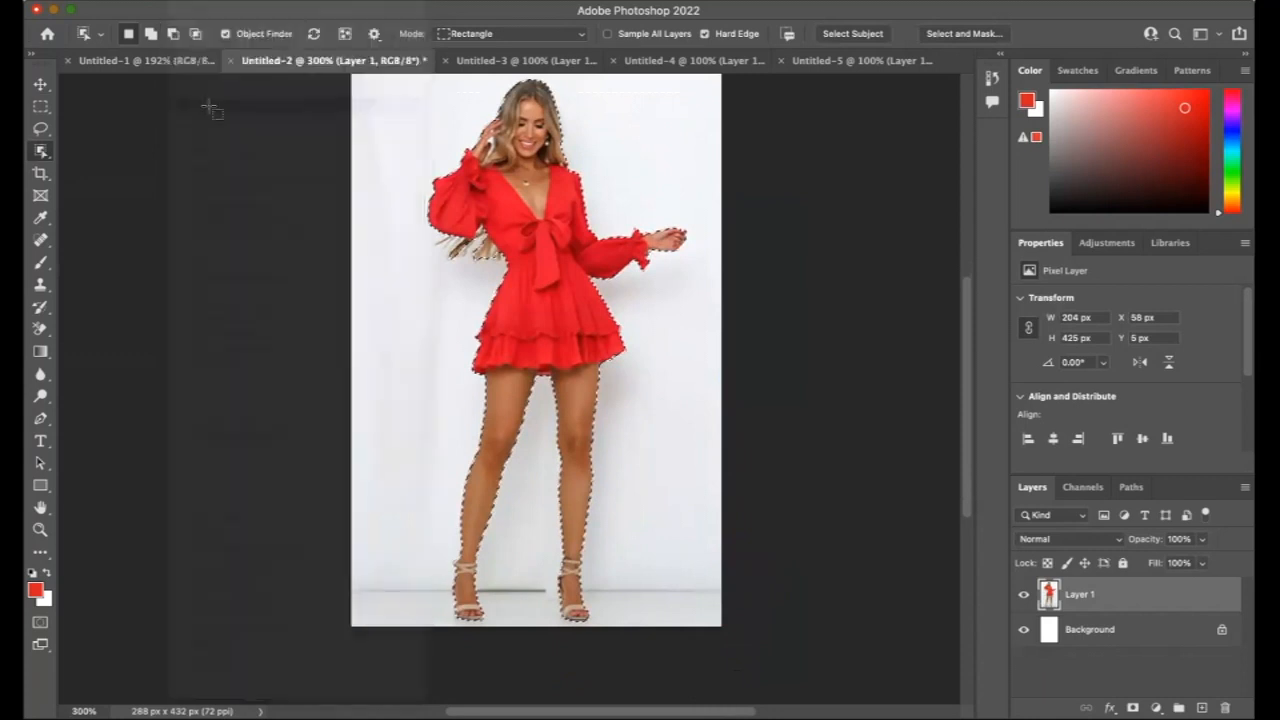
pyautogui.click(165, 62)
pyautogui.press('super+v')
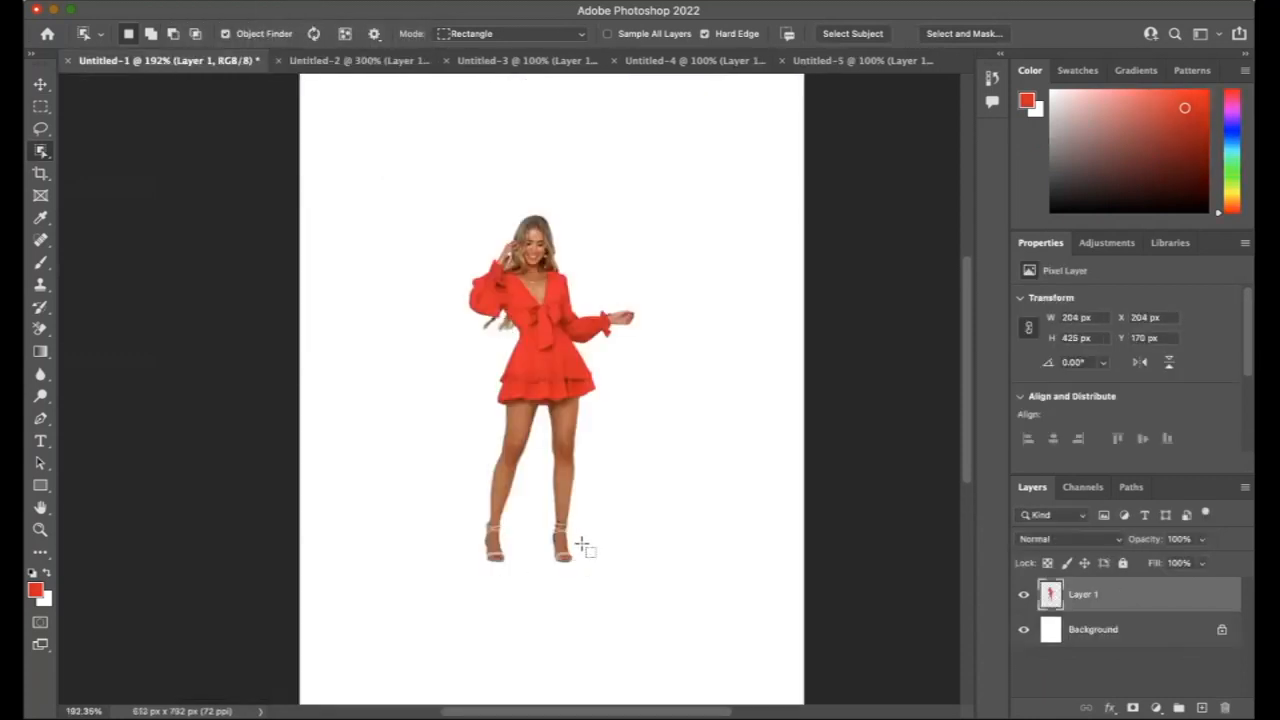
pyautogui.click(44, 84)
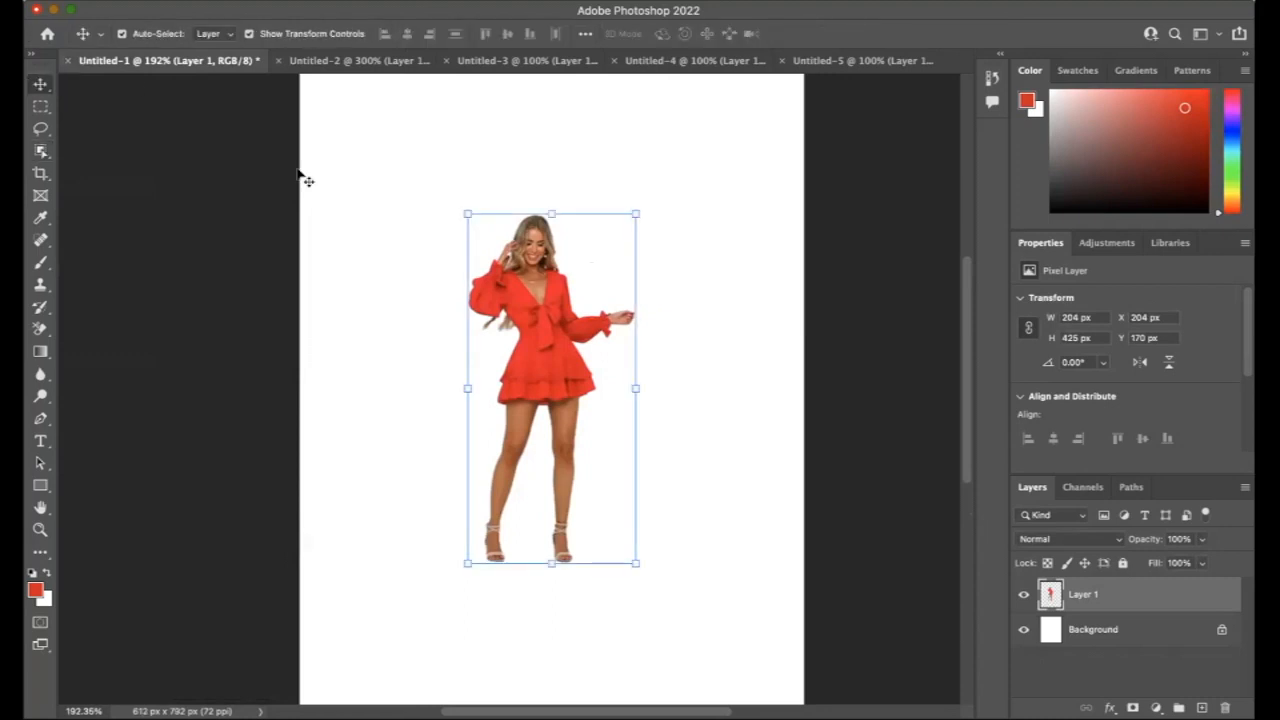
pyautogui.moveTo(558, 323); pyautogui.dragTo(716, 202)
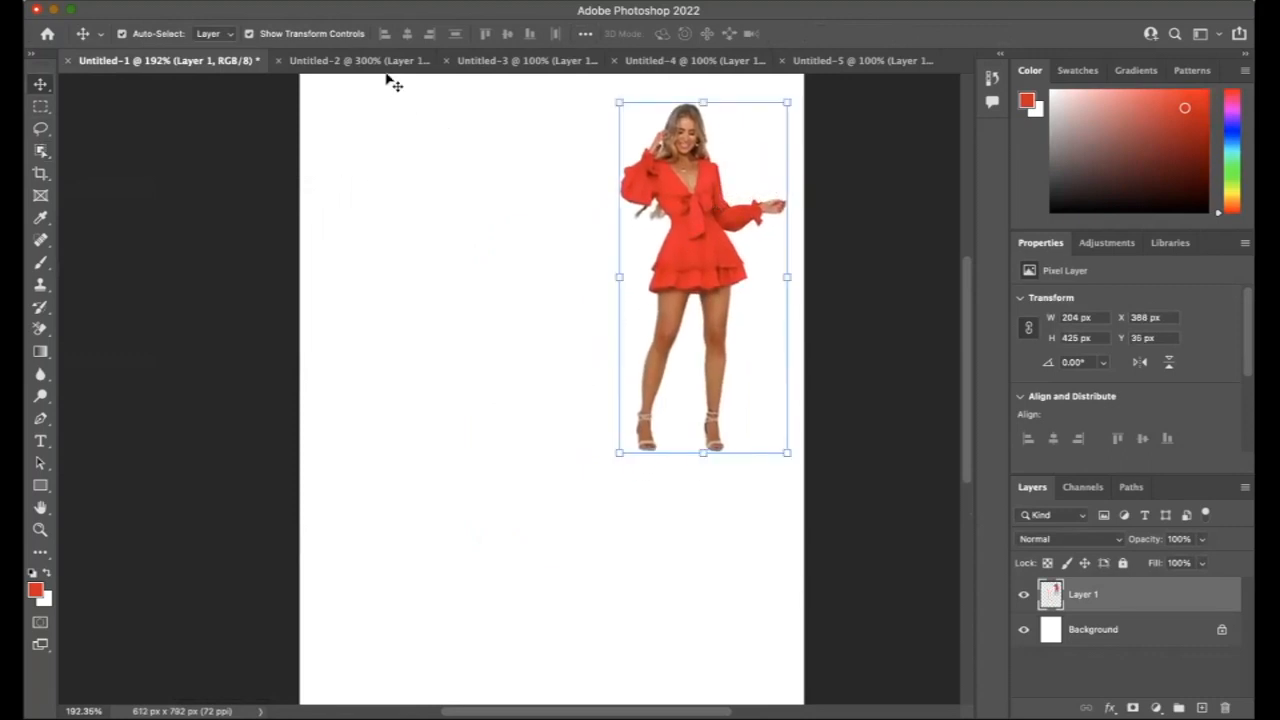
# In Untitled-3, scale the red satin dress layer to 281 × 500 px and move it to X 7 px, Y 12 px.
pyautogui.click(512, 62)
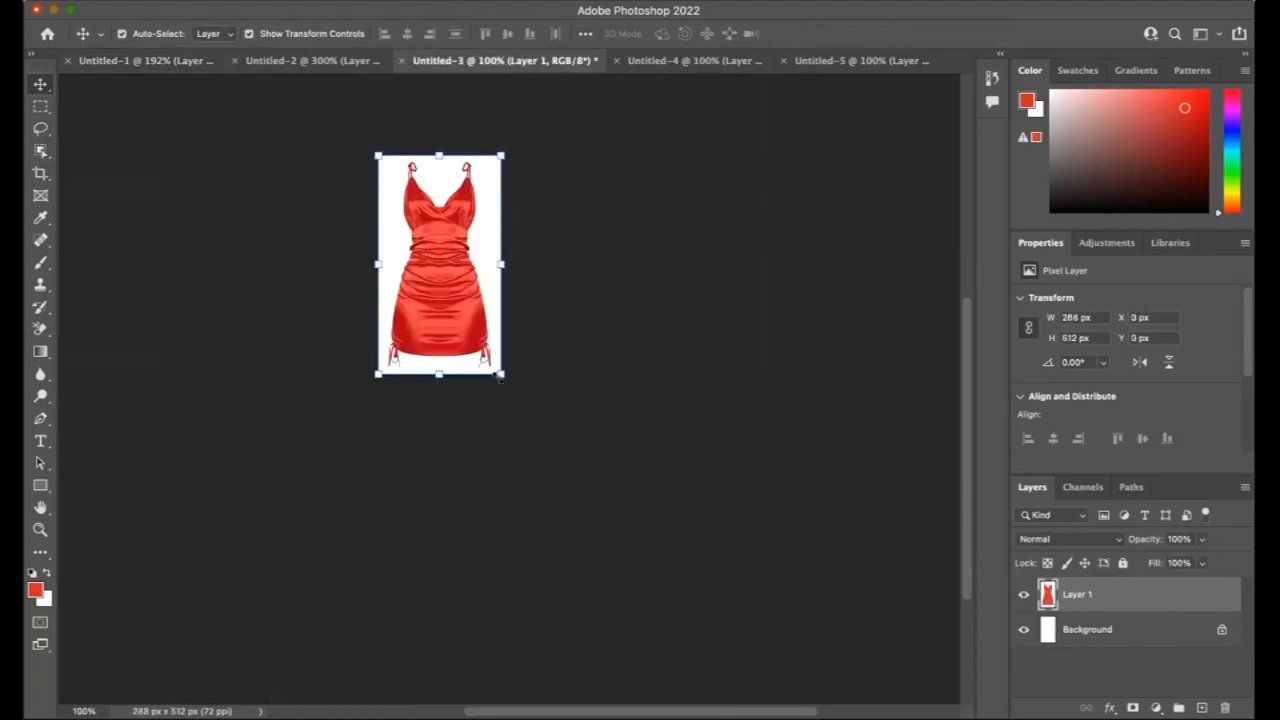
pyautogui.moveTo(501, 376)
pyautogui.mouseDown()
pyautogui.moveTo(584, 482)
pyautogui.moveTo(518, 362)
pyautogui.mouseUp()
pyautogui.click(40, 530)
pyautogui.moveTo(431, 331); pyautogui.dragTo(441, 312)
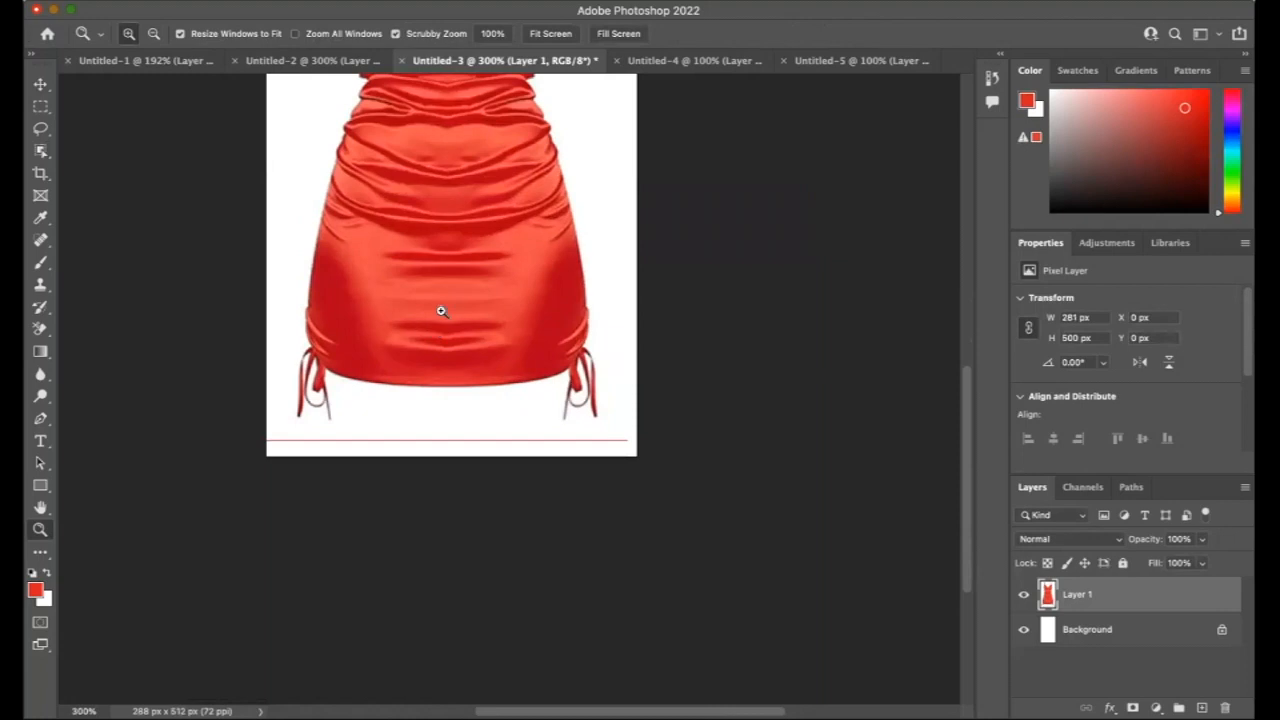
pyautogui.click(40, 84)
pyautogui.moveTo(414, 256); pyautogui.dragTo(409, 528)
pyautogui.click(40, 507)
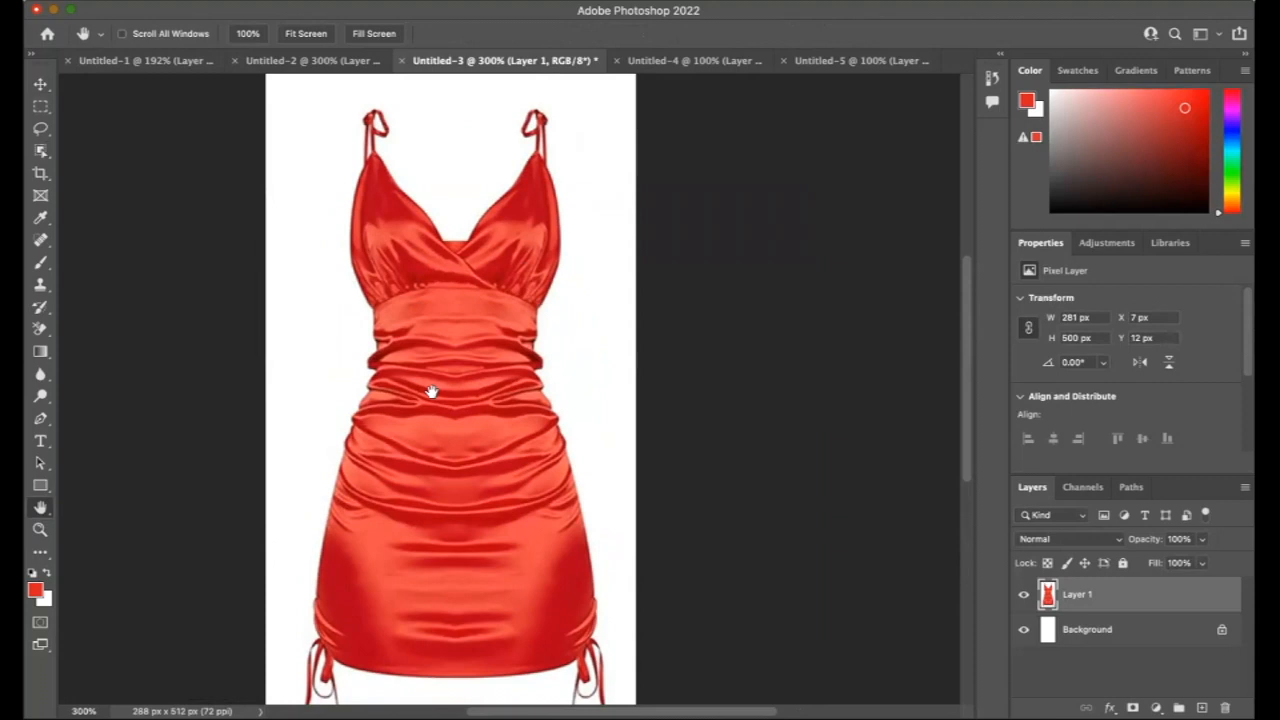
# Try to isolate the satin dress by selecting its white background with the Magic Wand at tolerance 32 and inverting the selection.
pyautogui.click(46, 160)
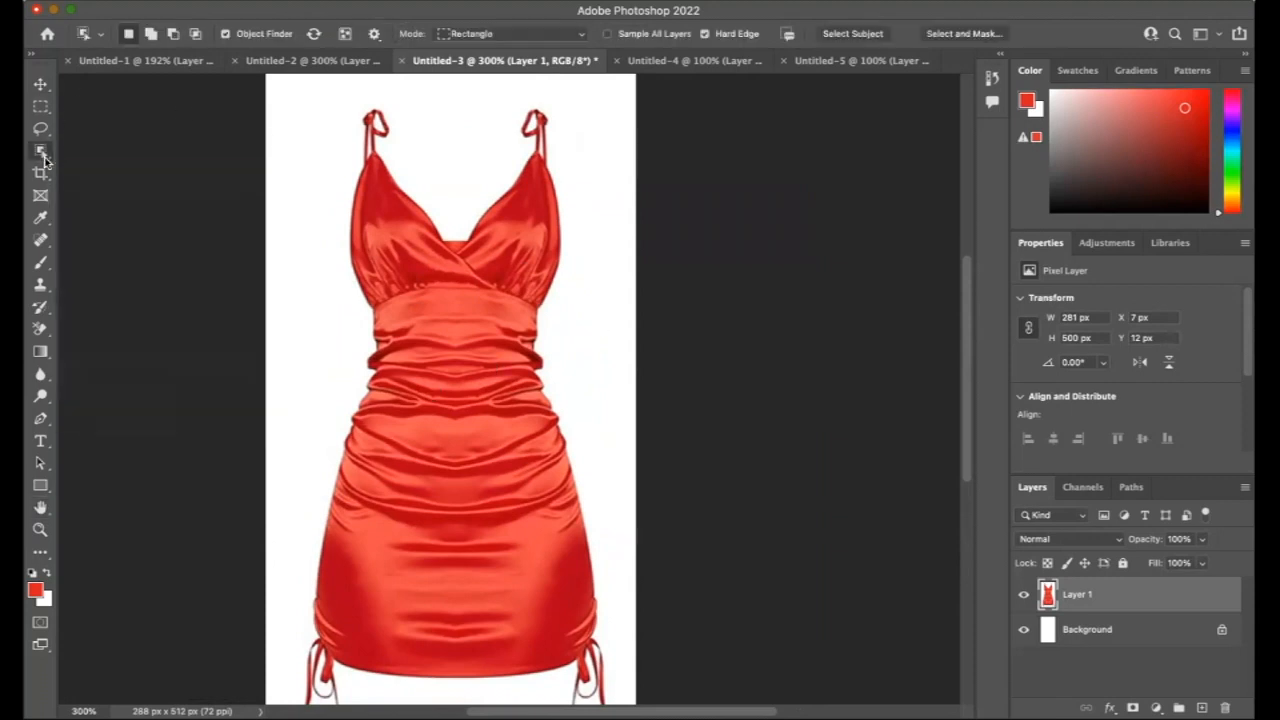
pyautogui.rightClick(46, 158)
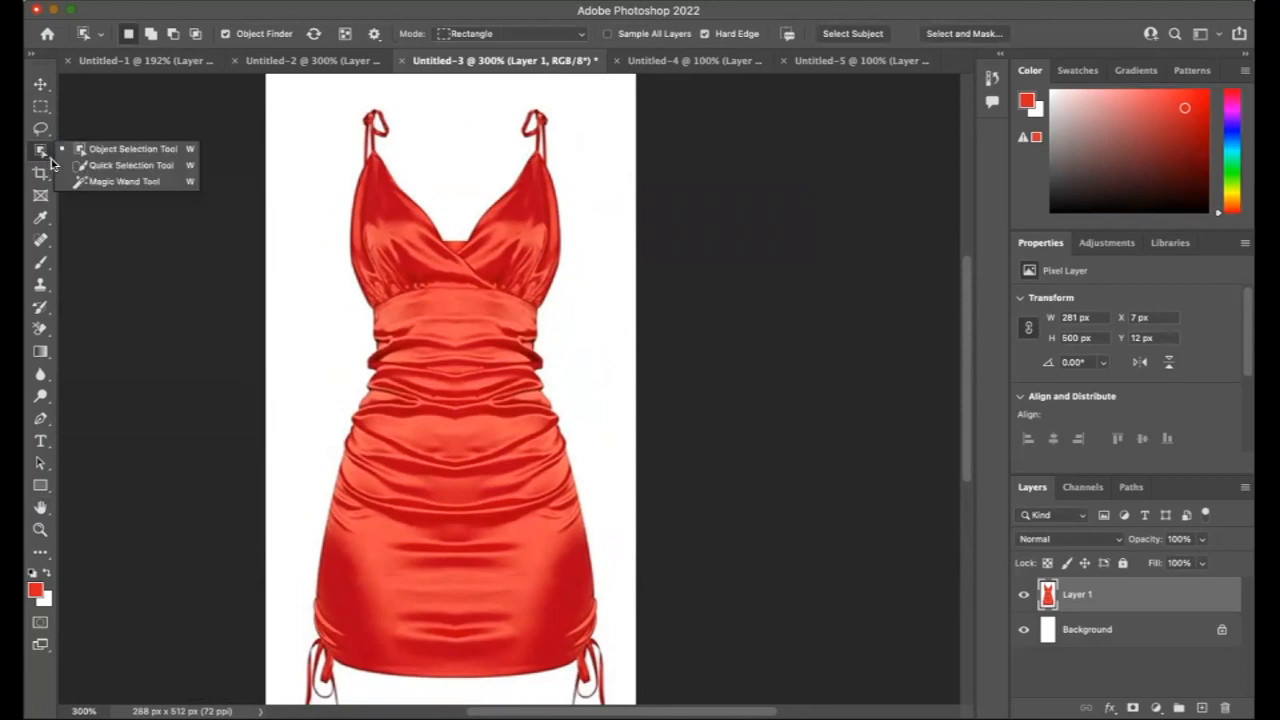
pyautogui.click(122, 184)
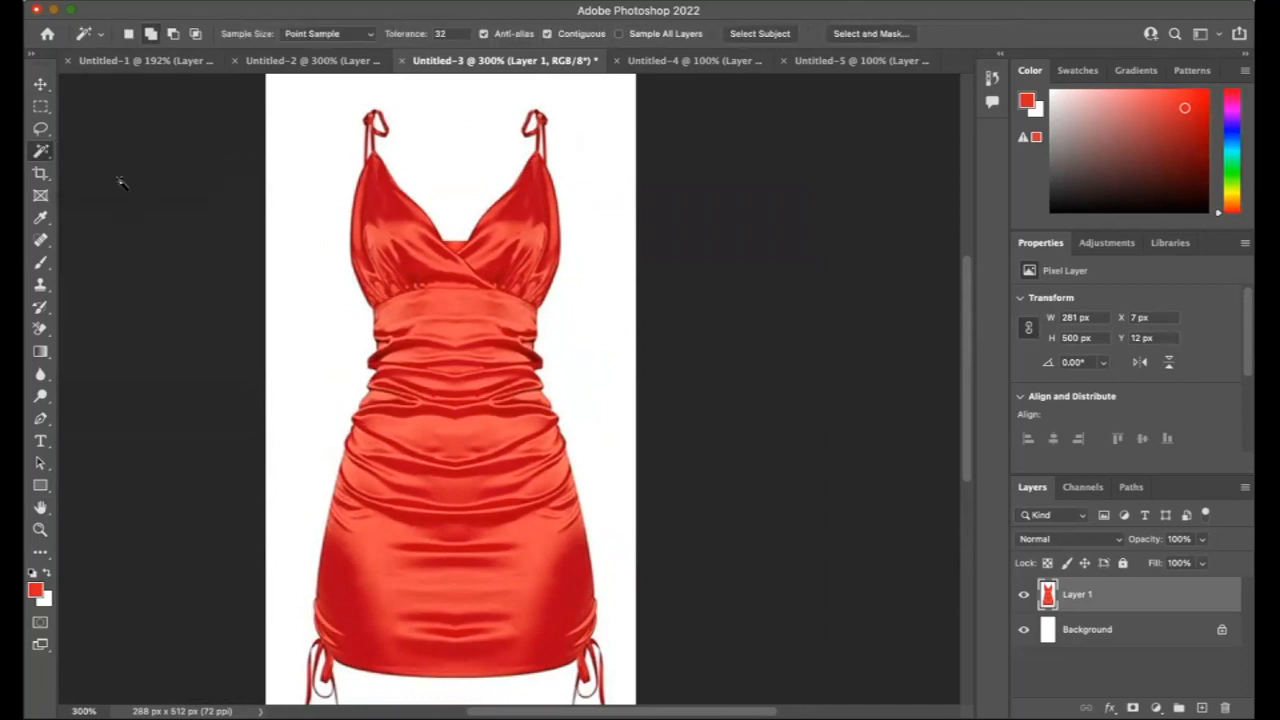
pyautogui.click(287, 140)
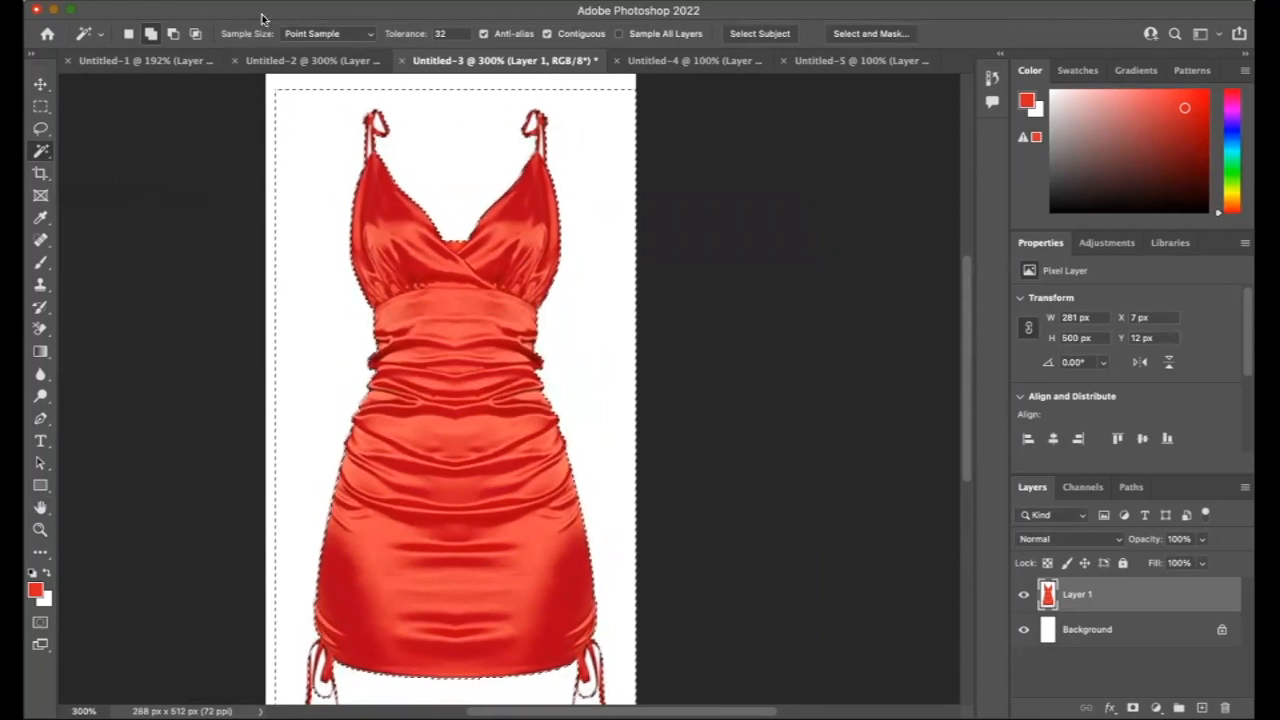
pyautogui.click(355, 1)
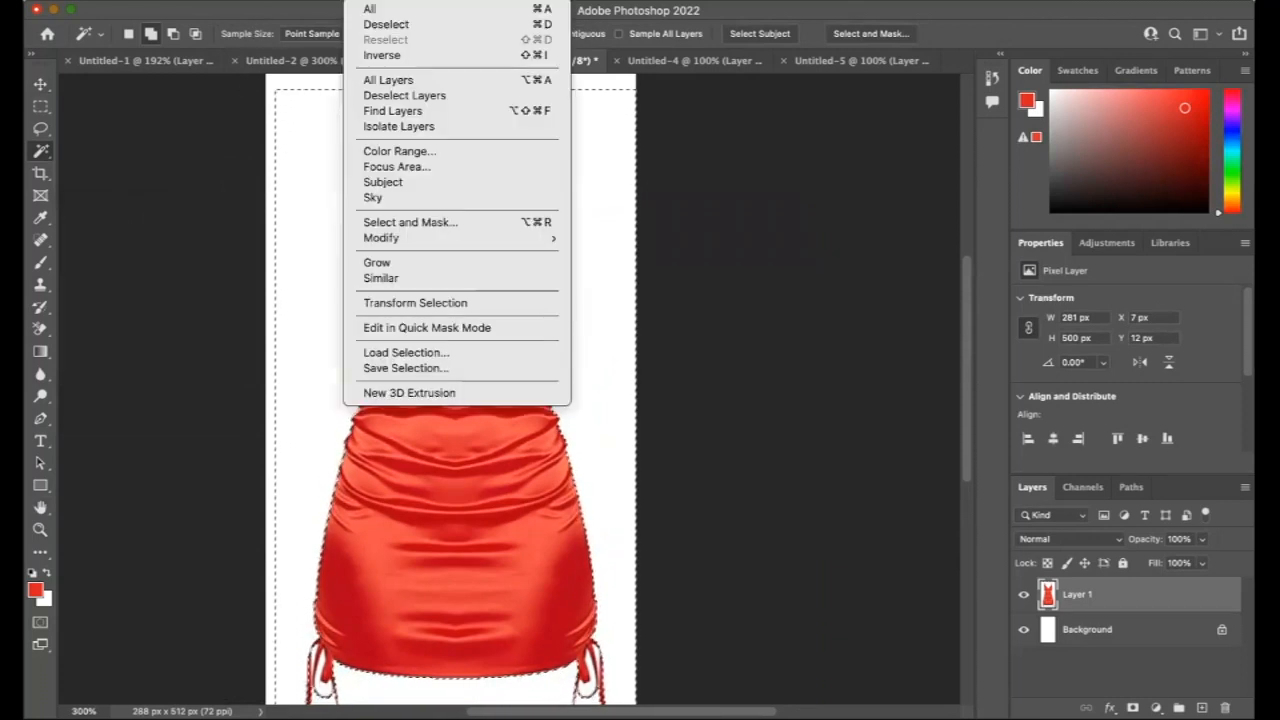
pyautogui.click(392, 55)
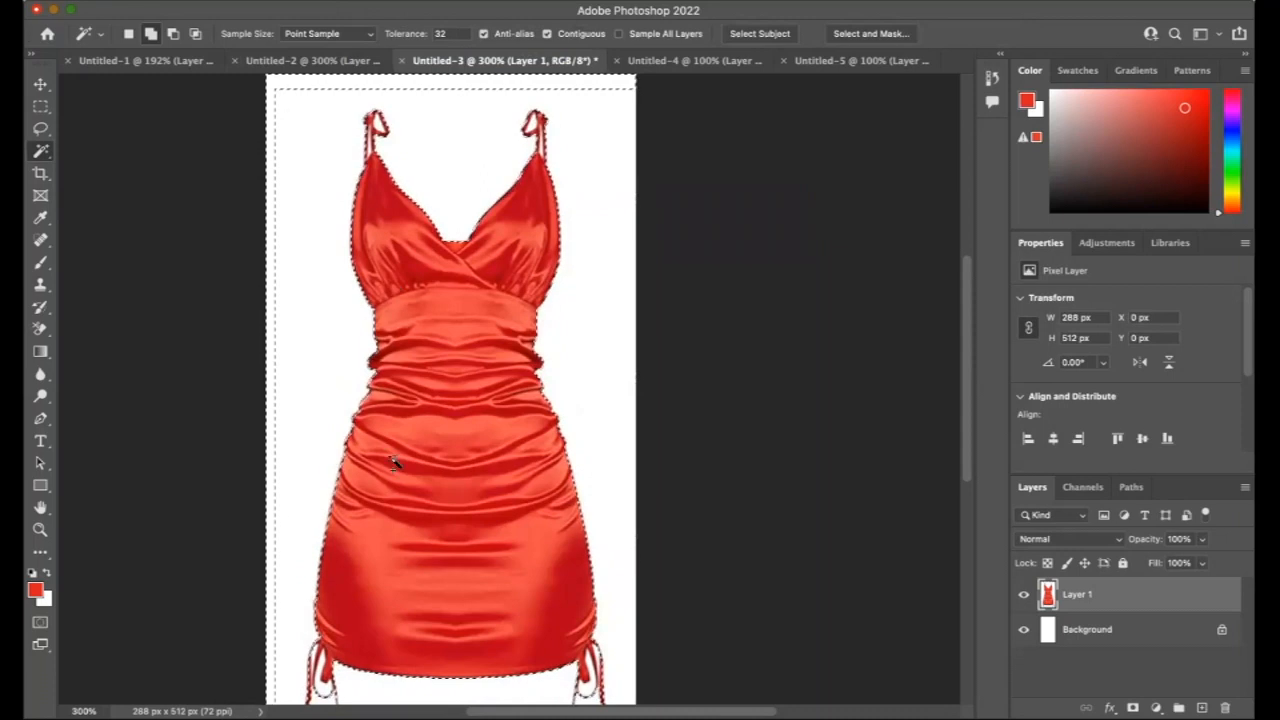
pyautogui.click(365, 2)
pyautogui.click(388, 51)
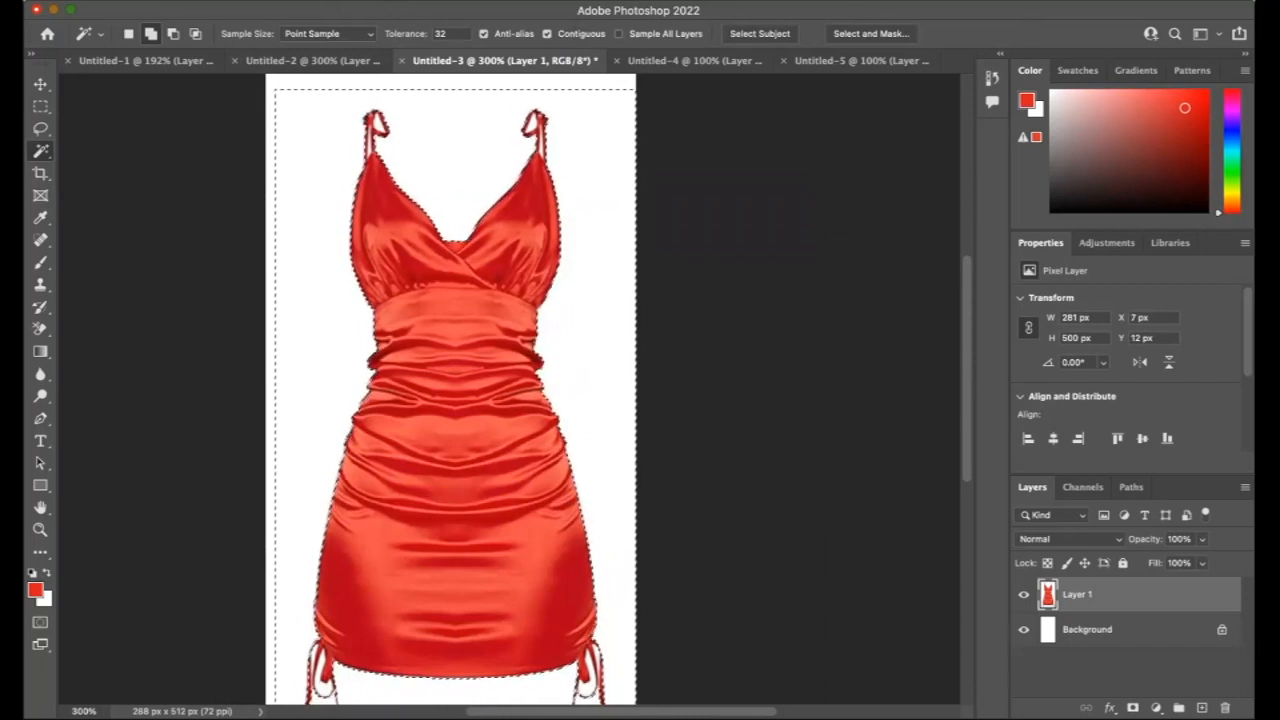
# Try copying the Magic Wand selection from Untitled-3 onto the Untitled-1 page, and undo the paste.
pyautogui.click(190, 2)
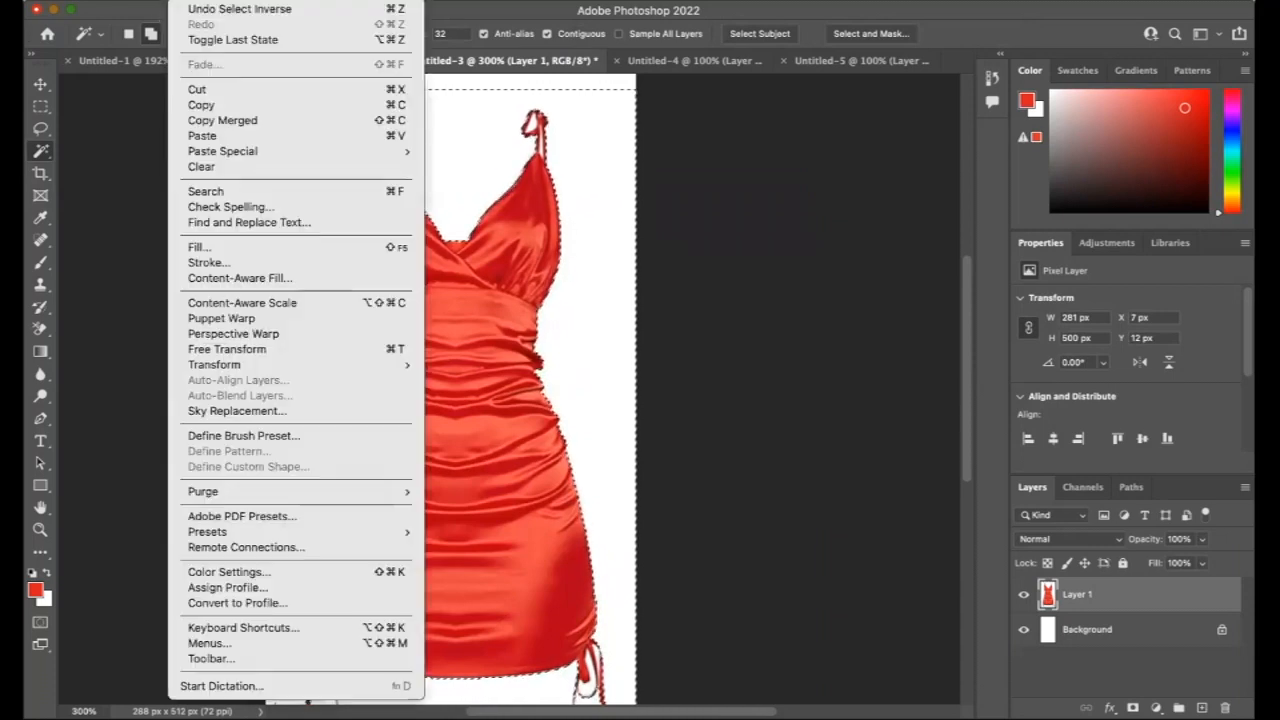
pyautogui.click(209, 106)
pyautogui.click(155, 62)
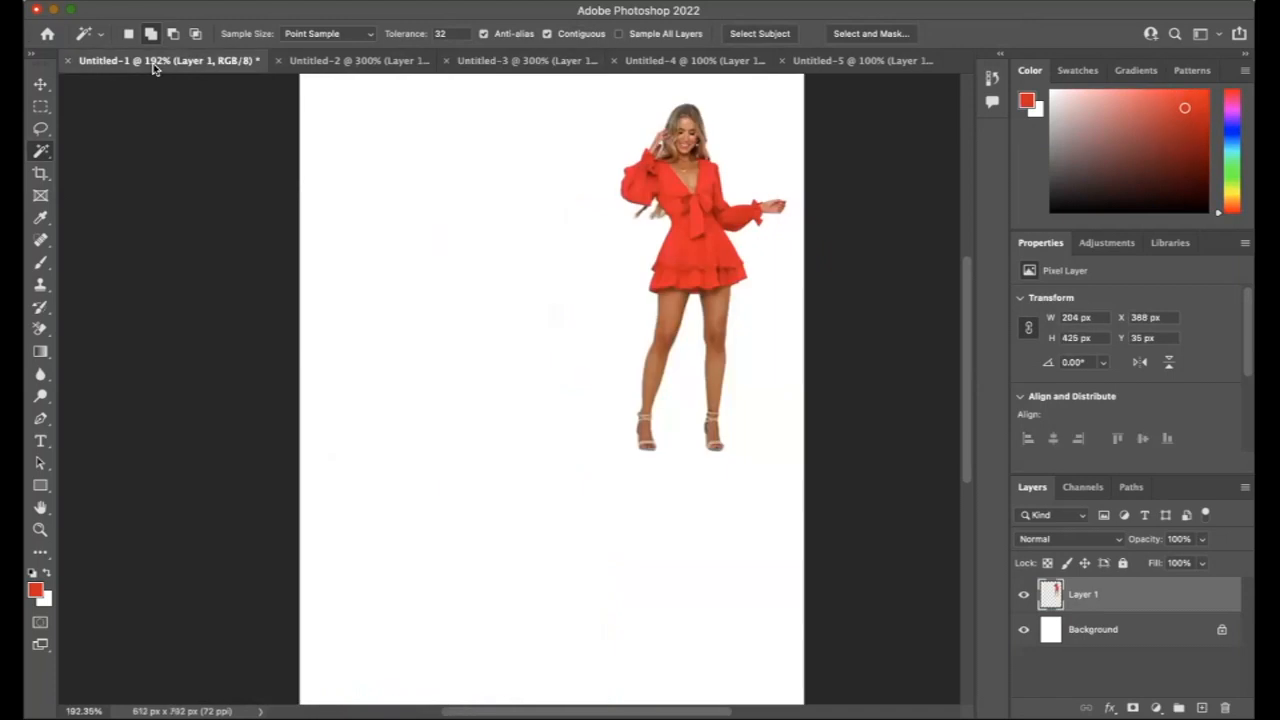
pyautogui.press('super+v')
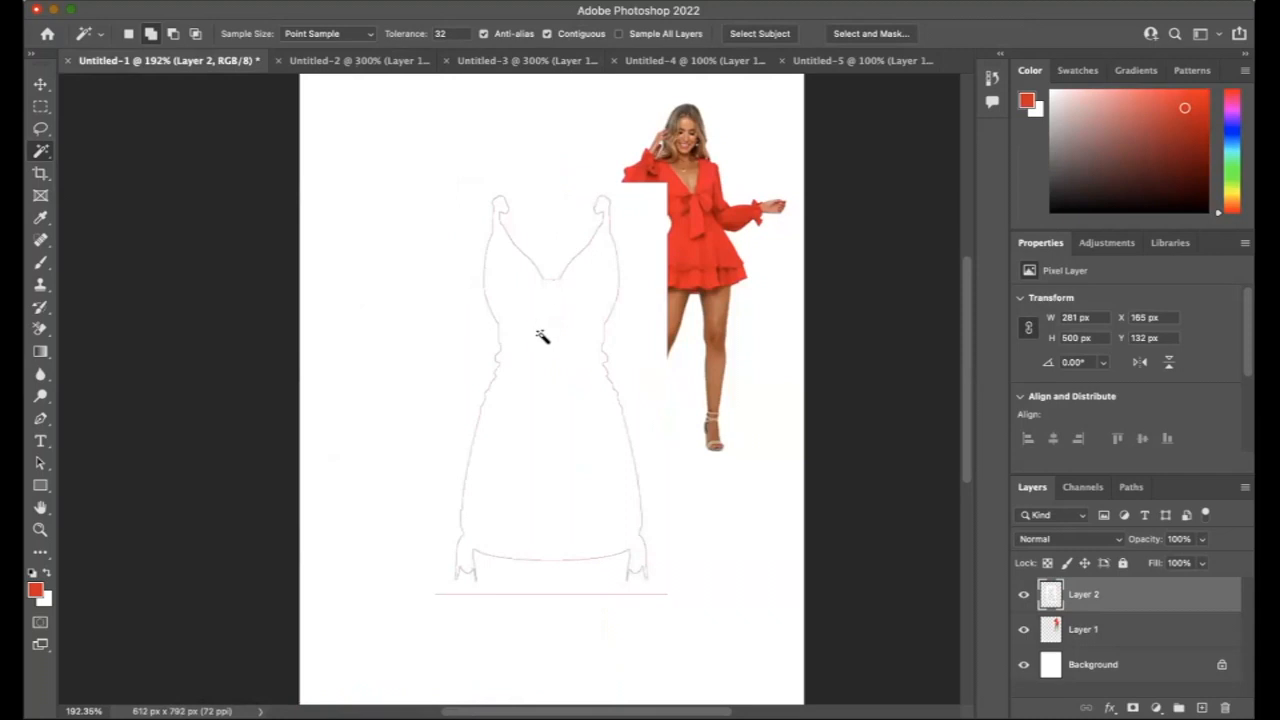
pyautogui.press('super+z')
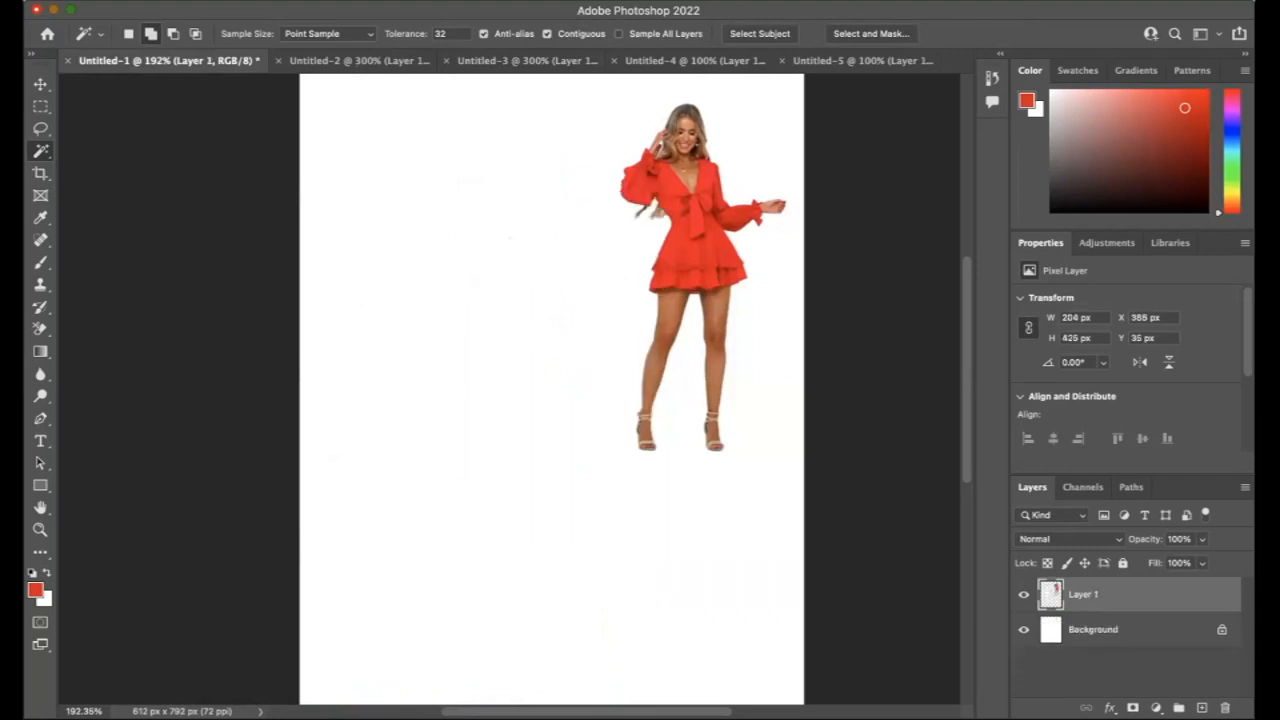
# Clear the existing selection in Untitled-3 and select the whole satin dress with the Object Selection tool in Rectangle mode.
pyautogui.click(490, 60)
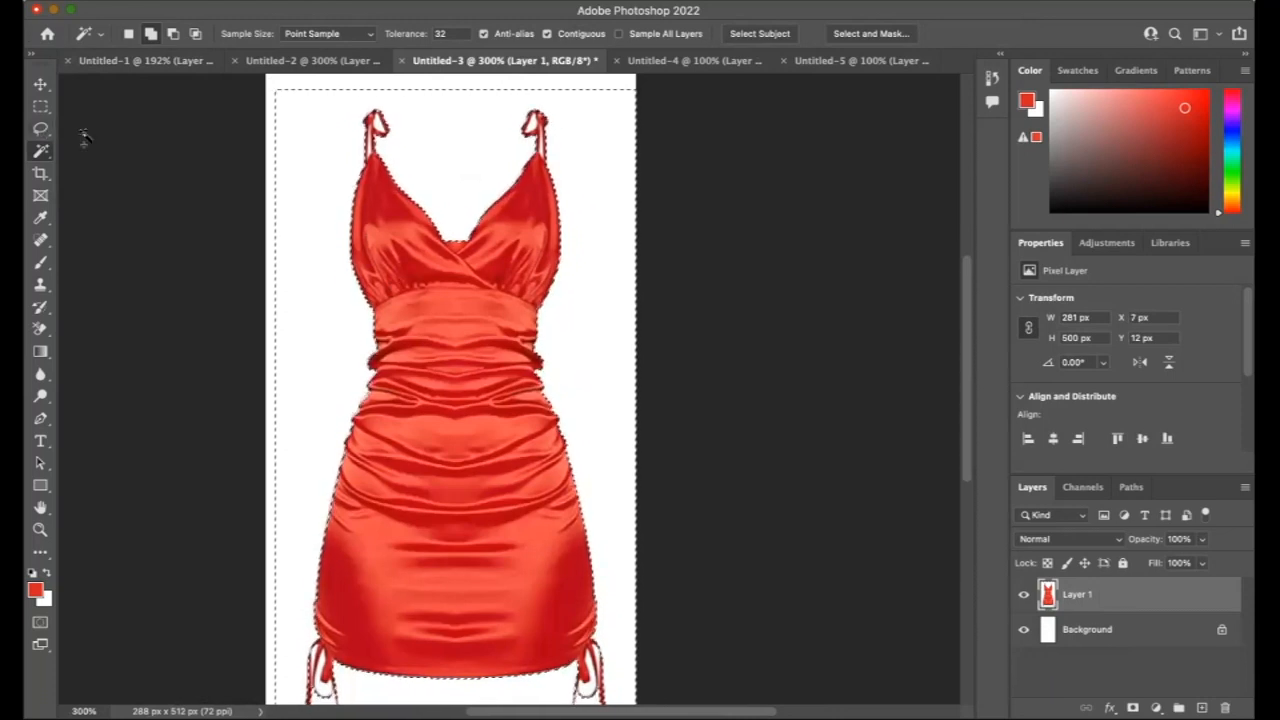
pyautogui.click(362, 0)
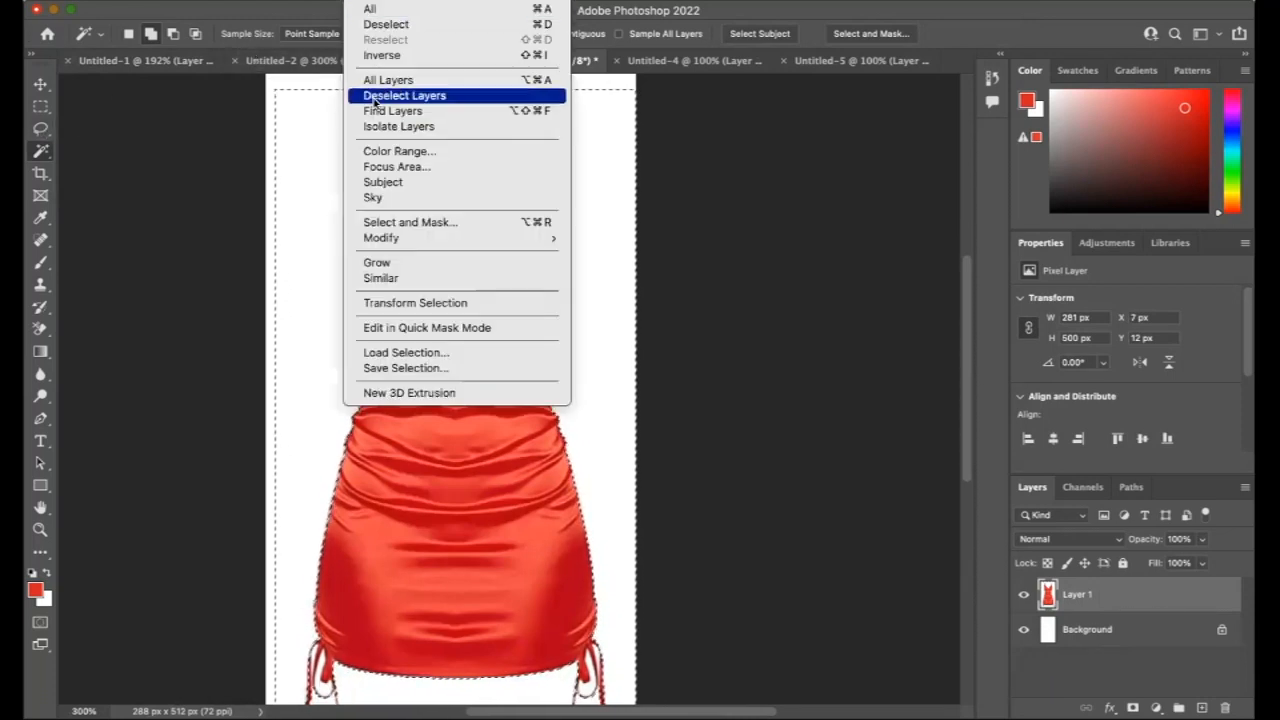
pyautogui.click(373, 24)
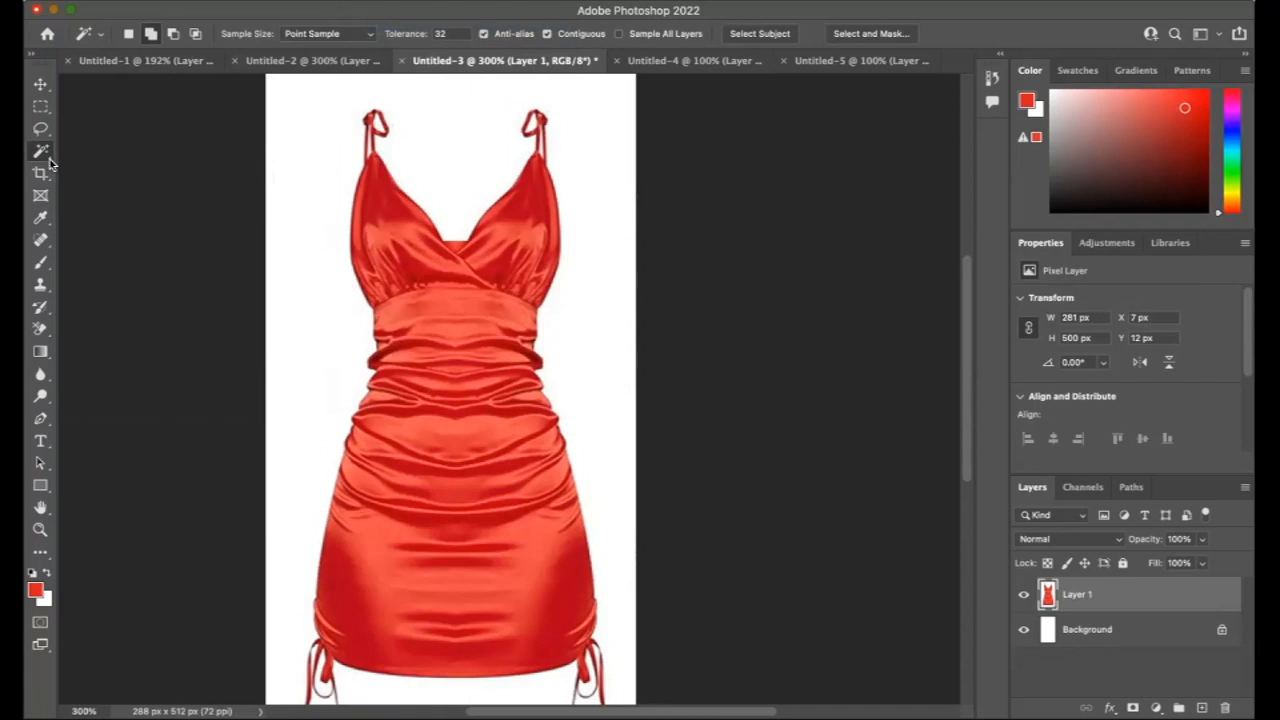
pyautogui.rightClick(50, 163)
pyautogui.click(120, 150)
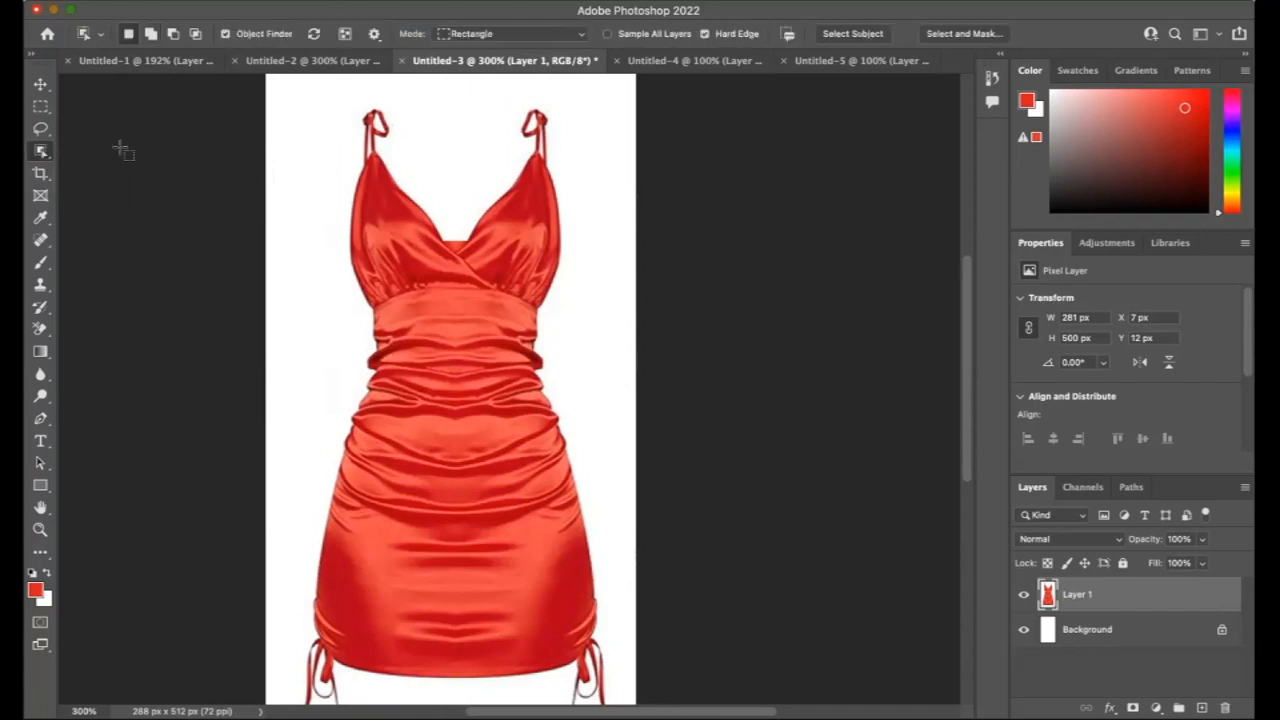
pyautogui.moveTo(285, 103); pyautogui.dragTo(622, 388)
pyautogui.scroll(-10, 622, 388)
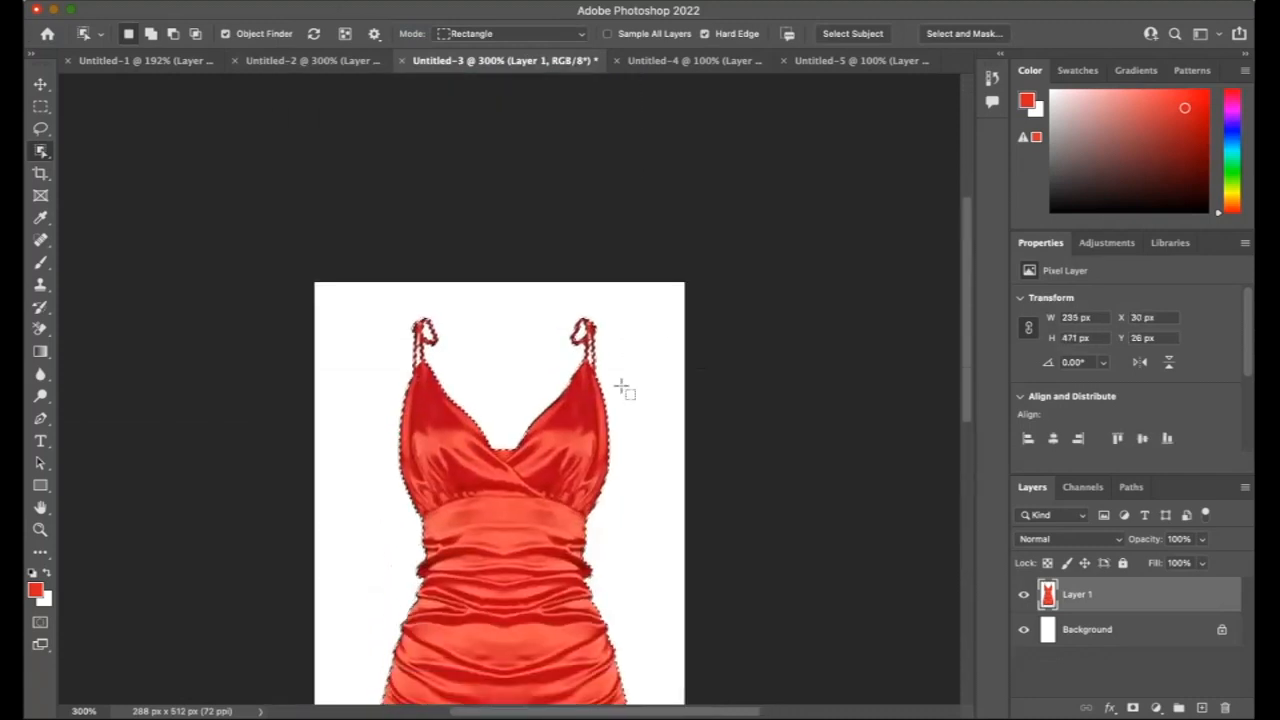
pyautogui.scroll(1, 620, 385)
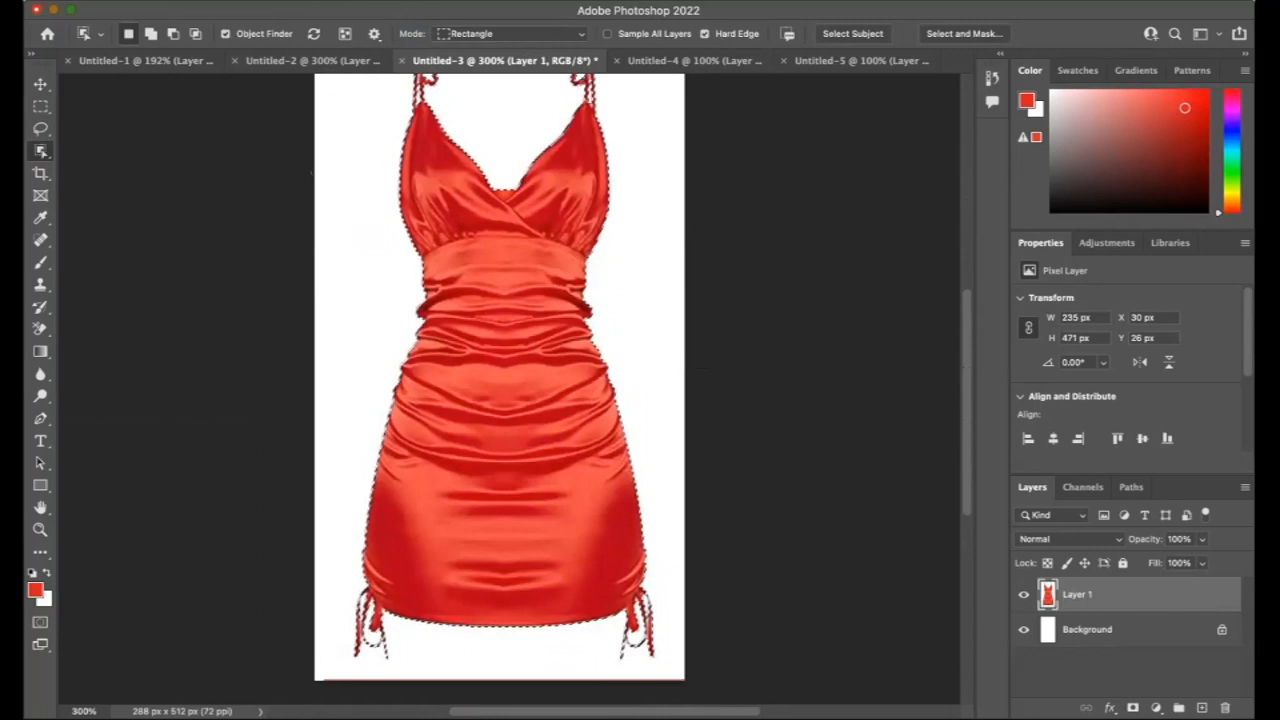
# Copy the selected satin dress onto the Untitled-1 page at its lower left, and move the model to X 408 px, Y 299 px.
pyautogui.click(184, 1)
pyautogui.click(201, 106)
pyautogui.click(143, 60)
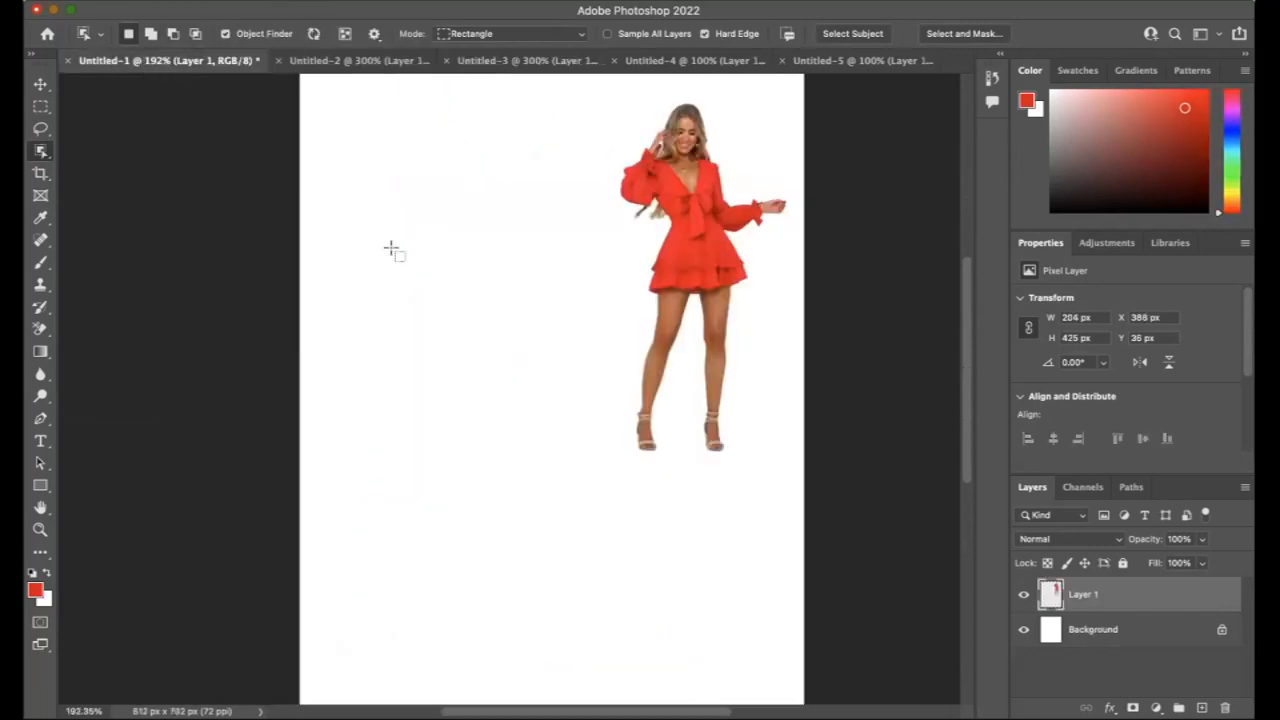
pyautogui.press('super+v')
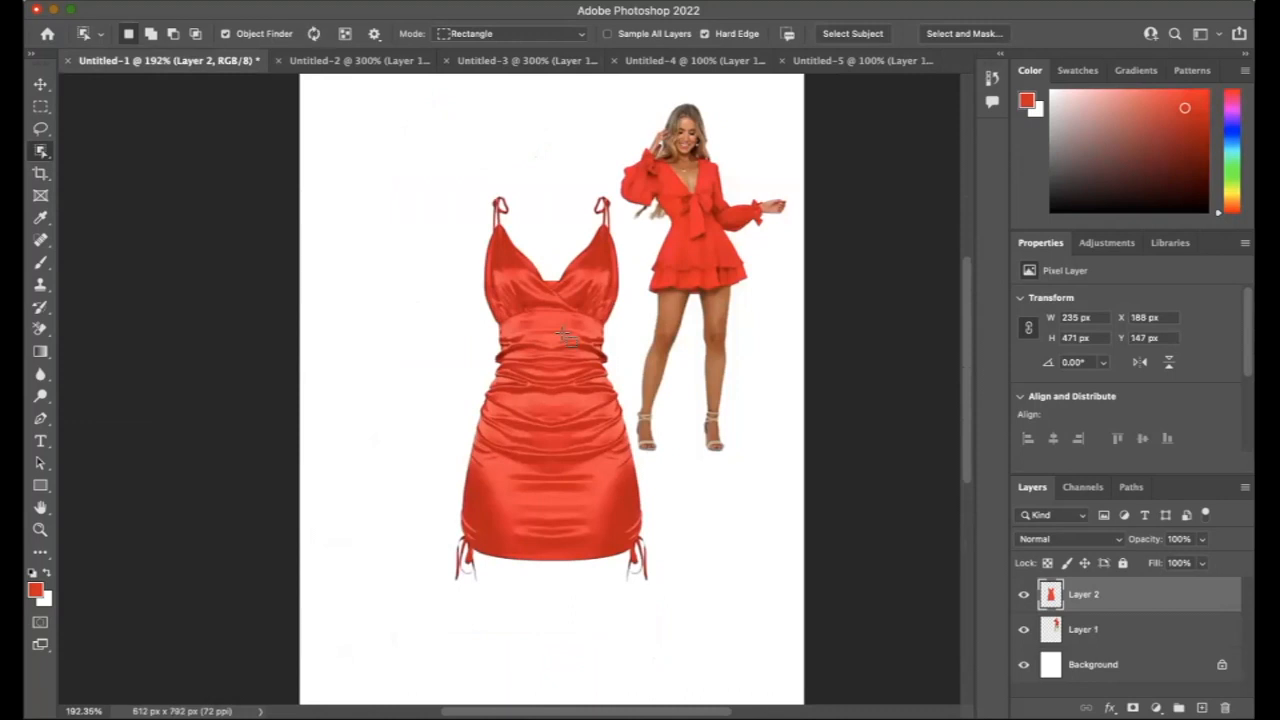
pyautogui.click(38, 84)
pyautogui.moveTo(507, 297); pyautogui.dragTo(385, 214)
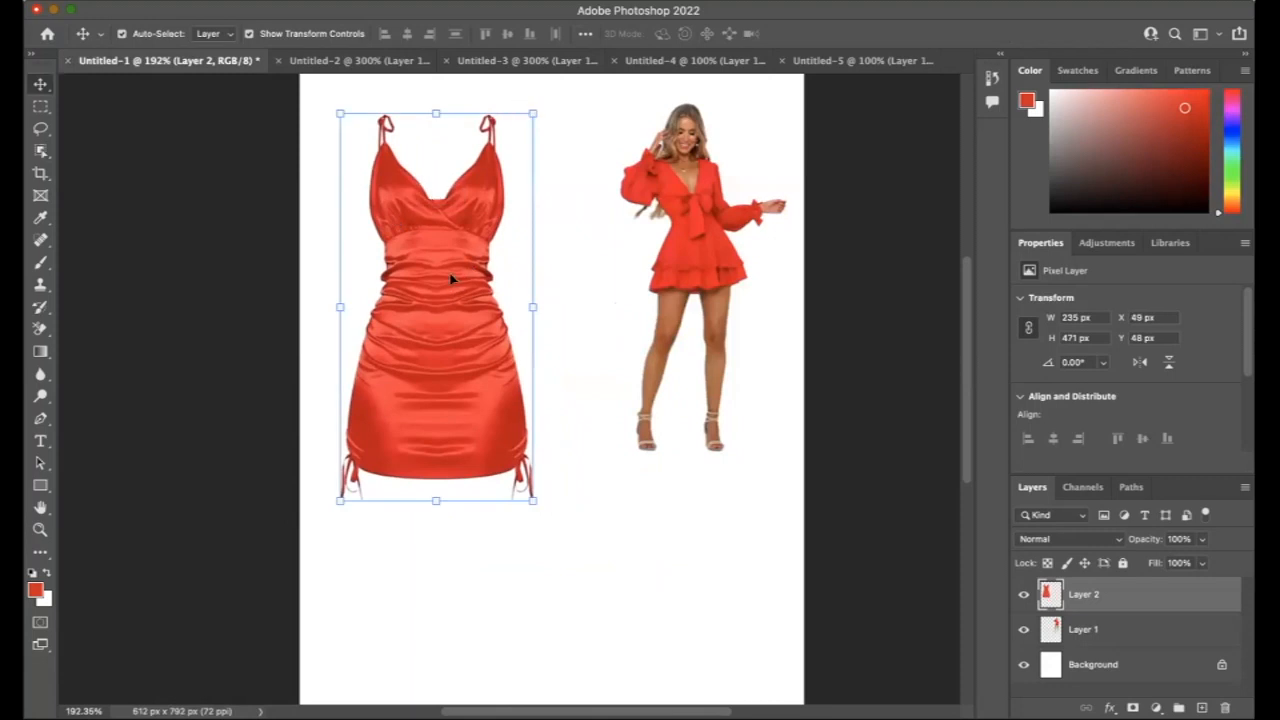
pyautogui.moveTo(459, 186); pyautogui.dragTo(446, 352)
pyautogui.moveTo(700, 205); pyautogui.dragTo(722, 424)
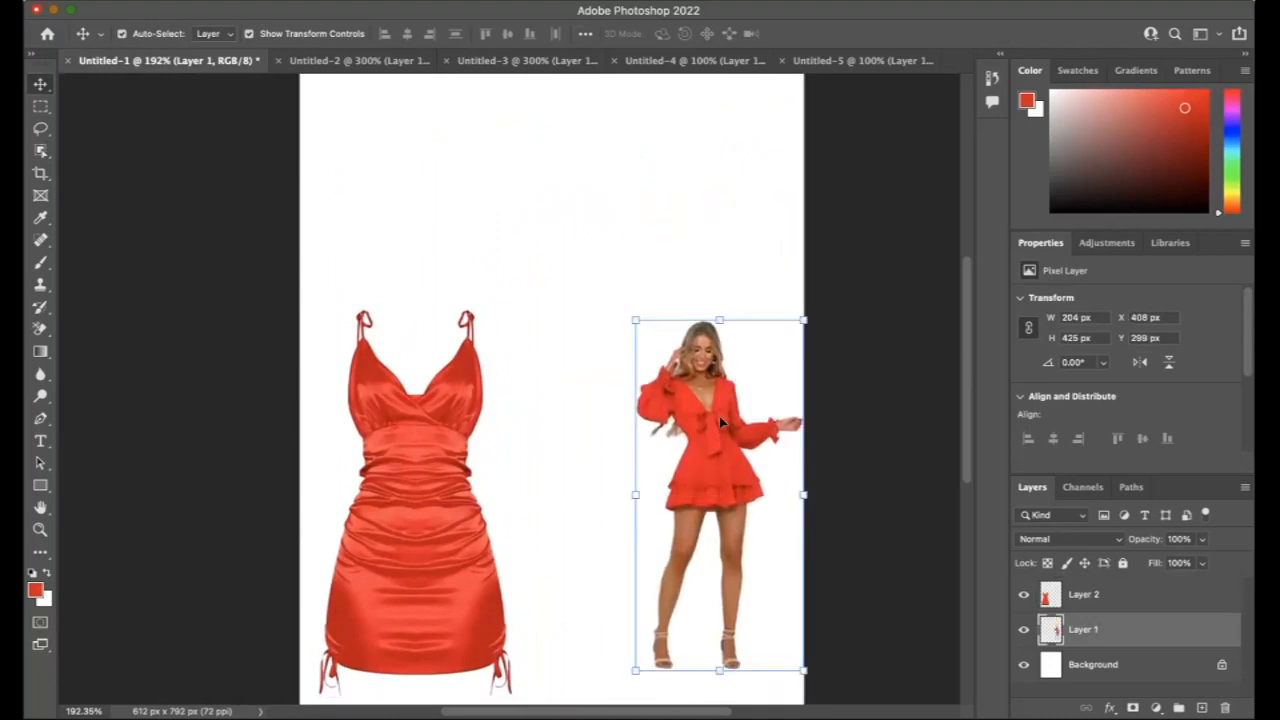
# In Untitled-4, select the whole figure in the long dark red dress with the Object Selection tool in Rectangle mode.
pyautogui.click(681, 61)
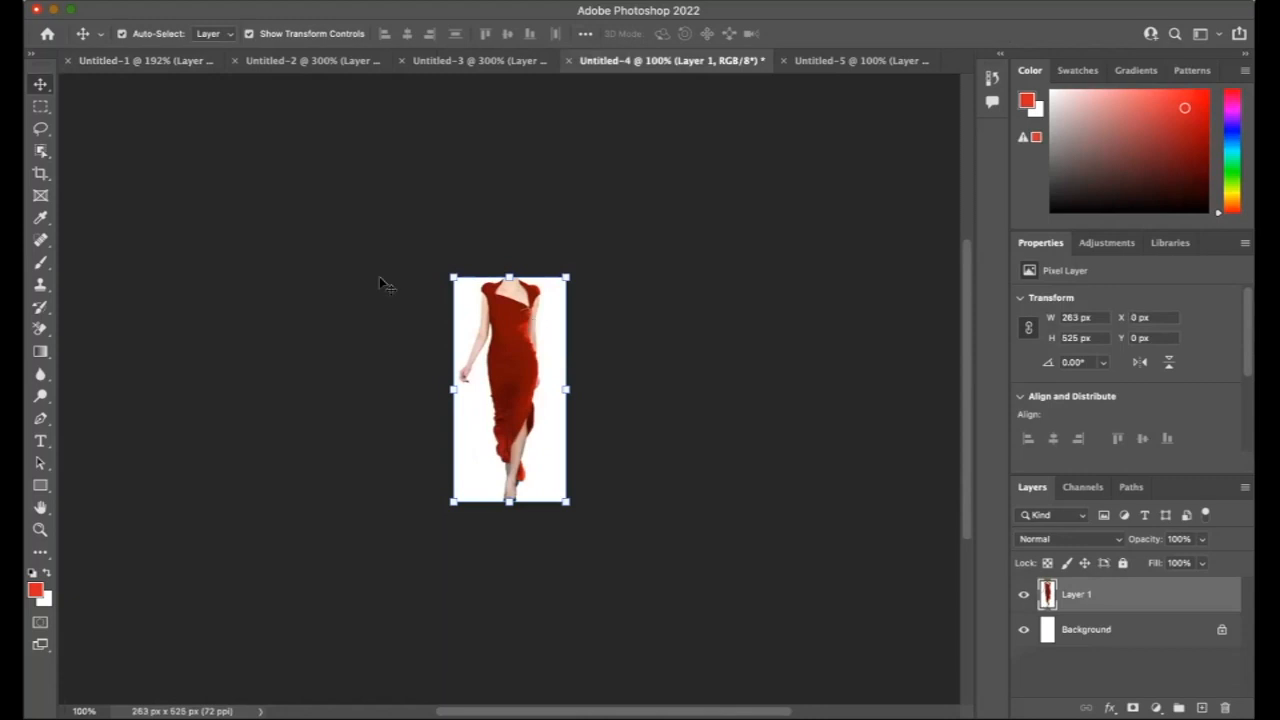
pyautogui.click(42, 152)
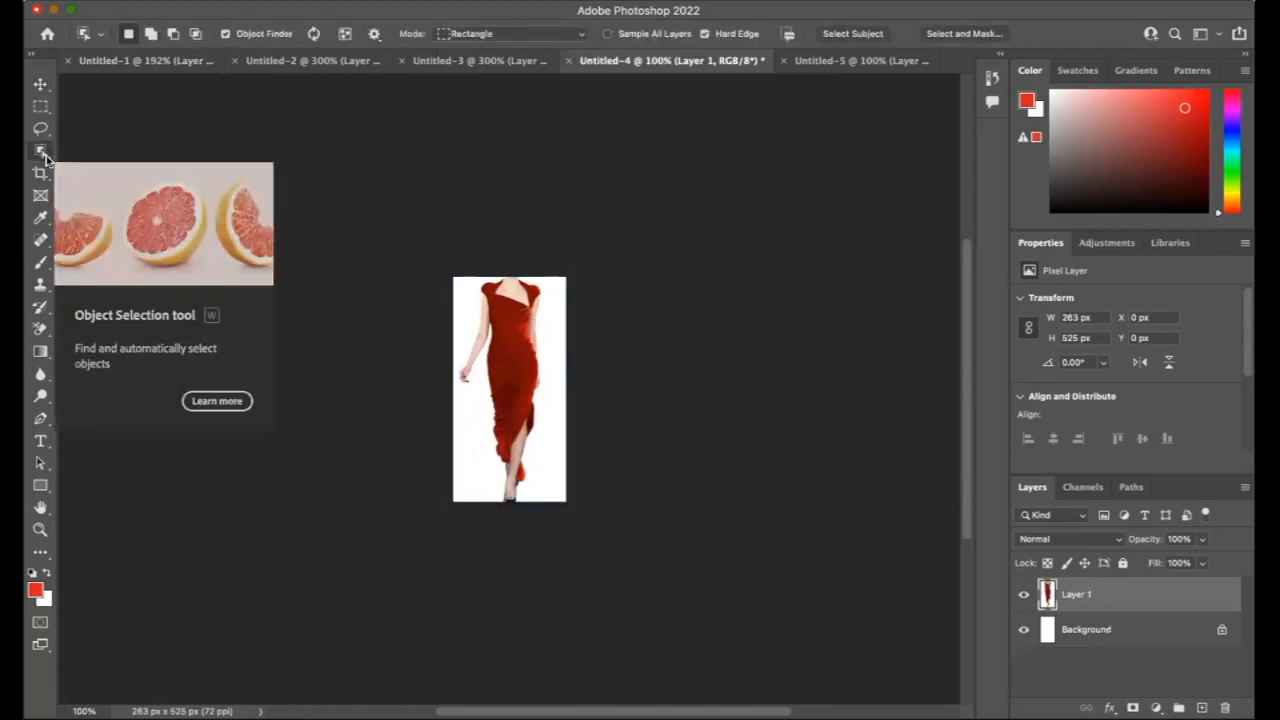
pyautogui.rightClick(47, 159)
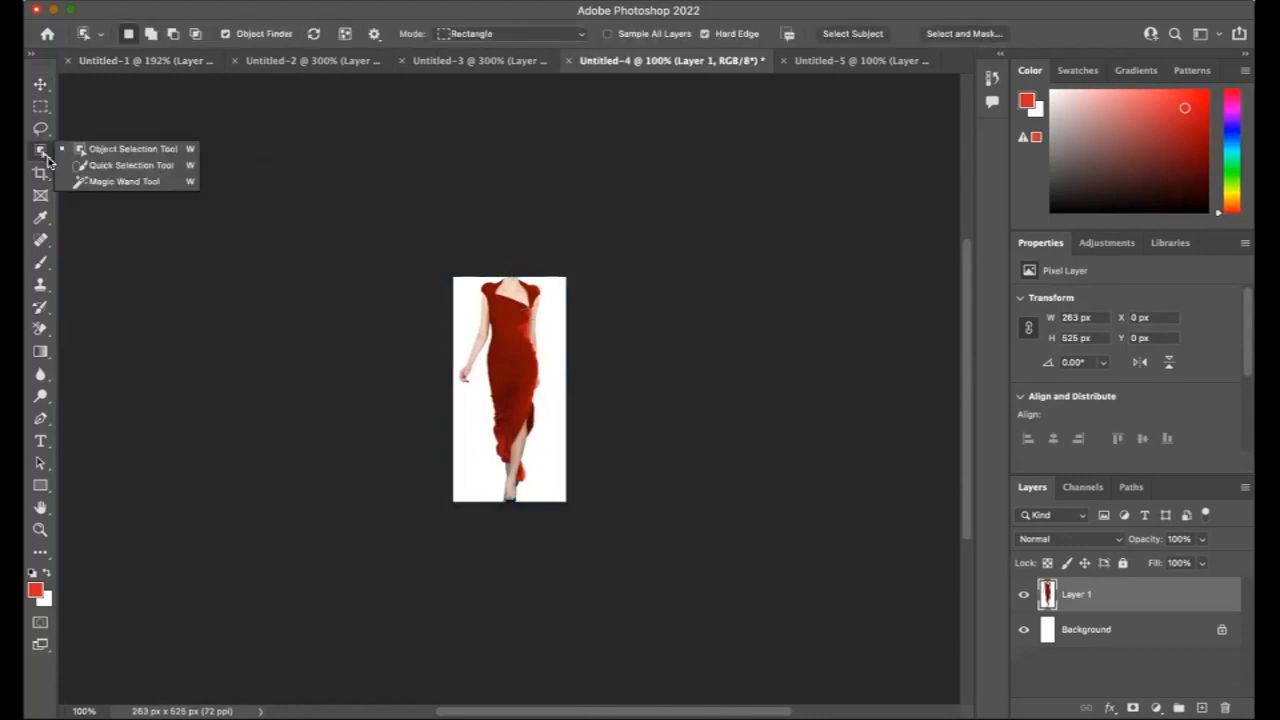
pyautogui.click(113, 150)
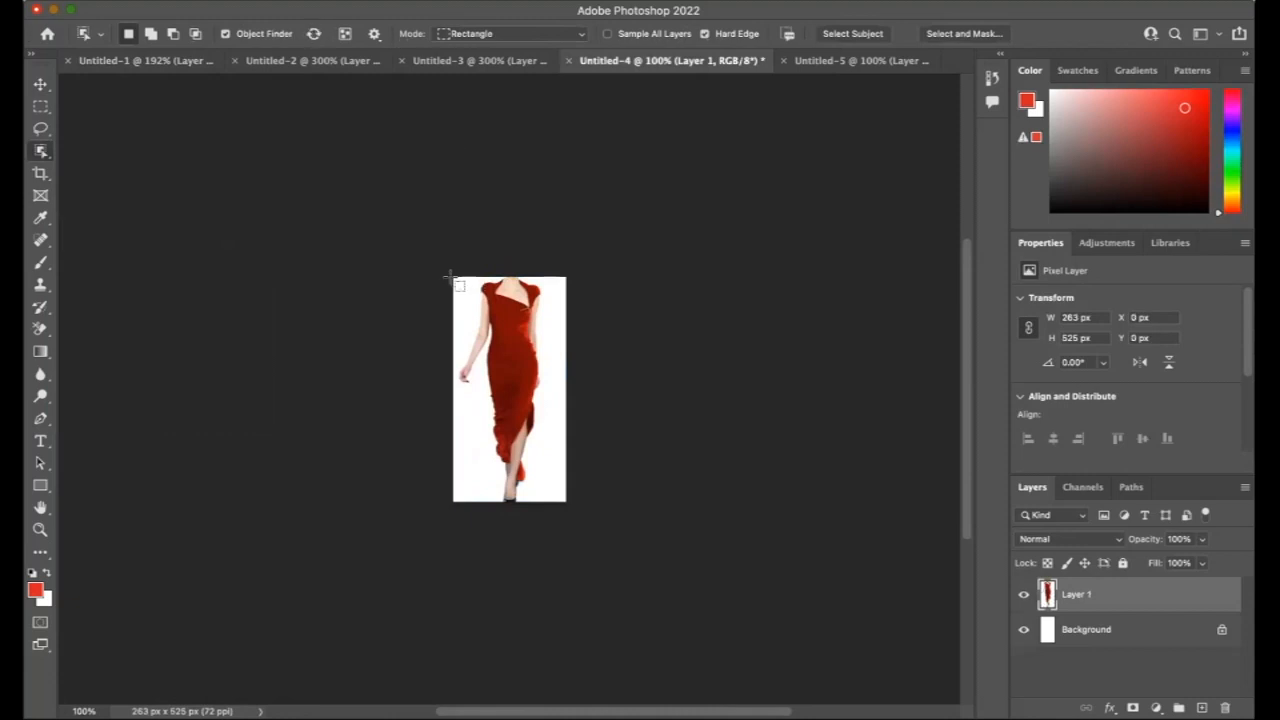
pyautogui.moveTo(463, 277); pyautogui.dragTo(558, 510)
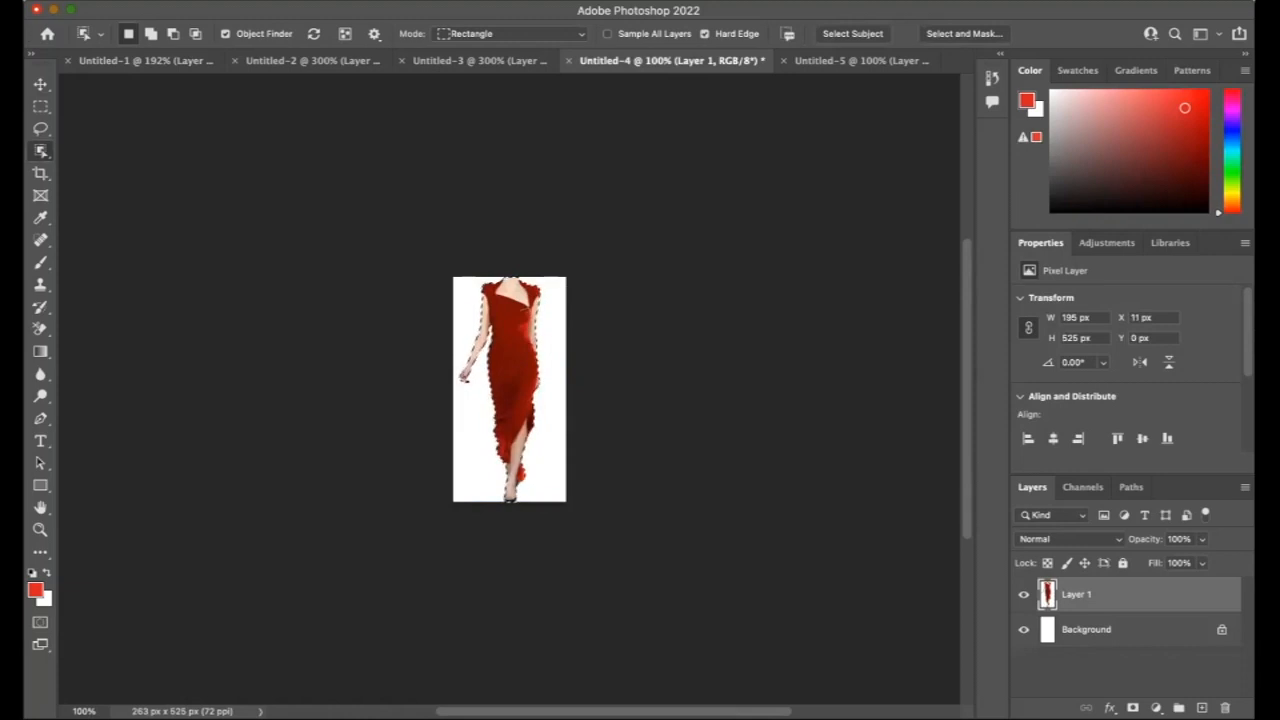
# Copy the selected dark red dress figure onto the Untitled-1 page and move it to X 213 px, Y 88 px.
pyautogui.click(188, 1)
pyautogui.click(212, 106)
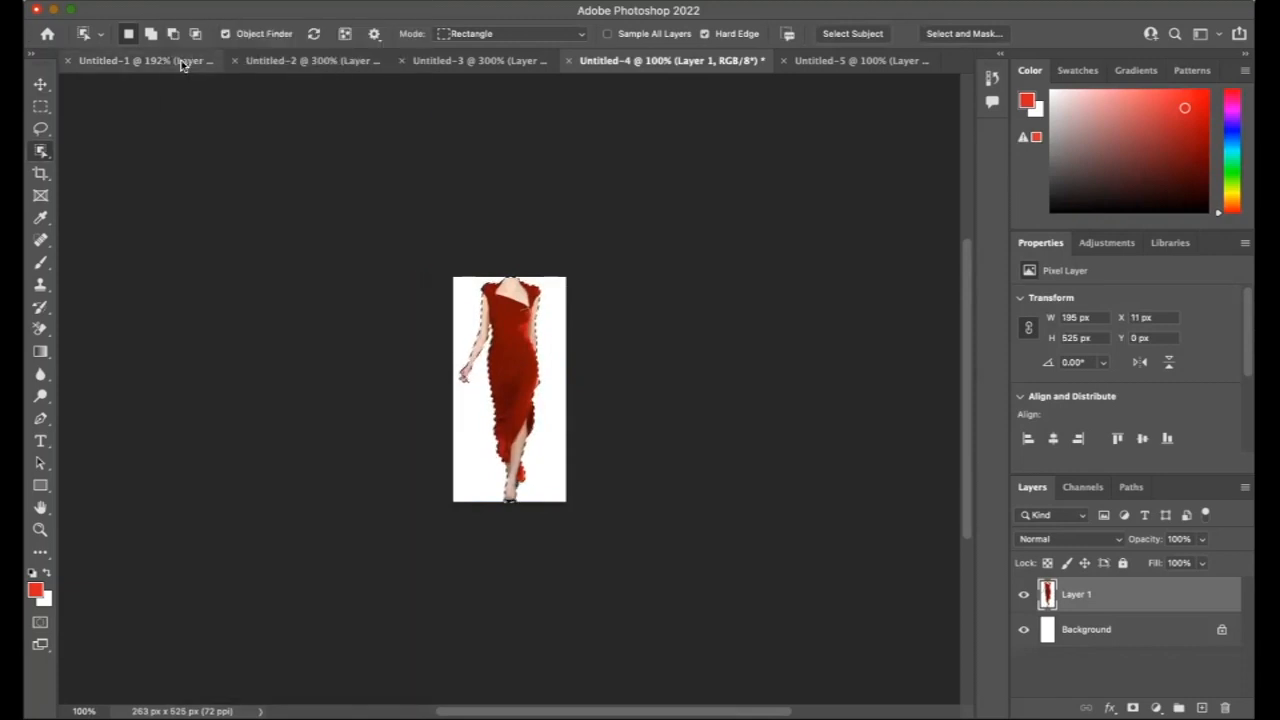
pyautogui.click(150, 60)
pyautogui.press('super+v')
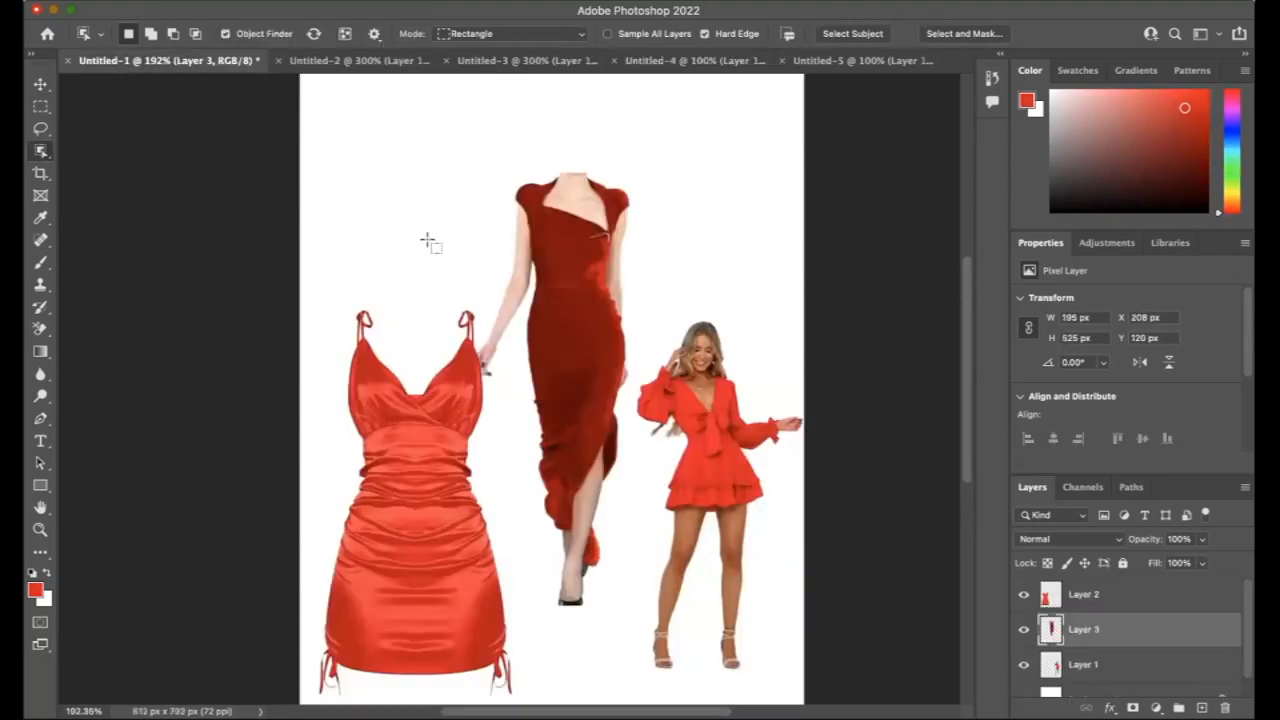
pyautogui.click(40, 84)
pyautogui.moveTo(583, 273); pyautogui.dragTo(589, 248)
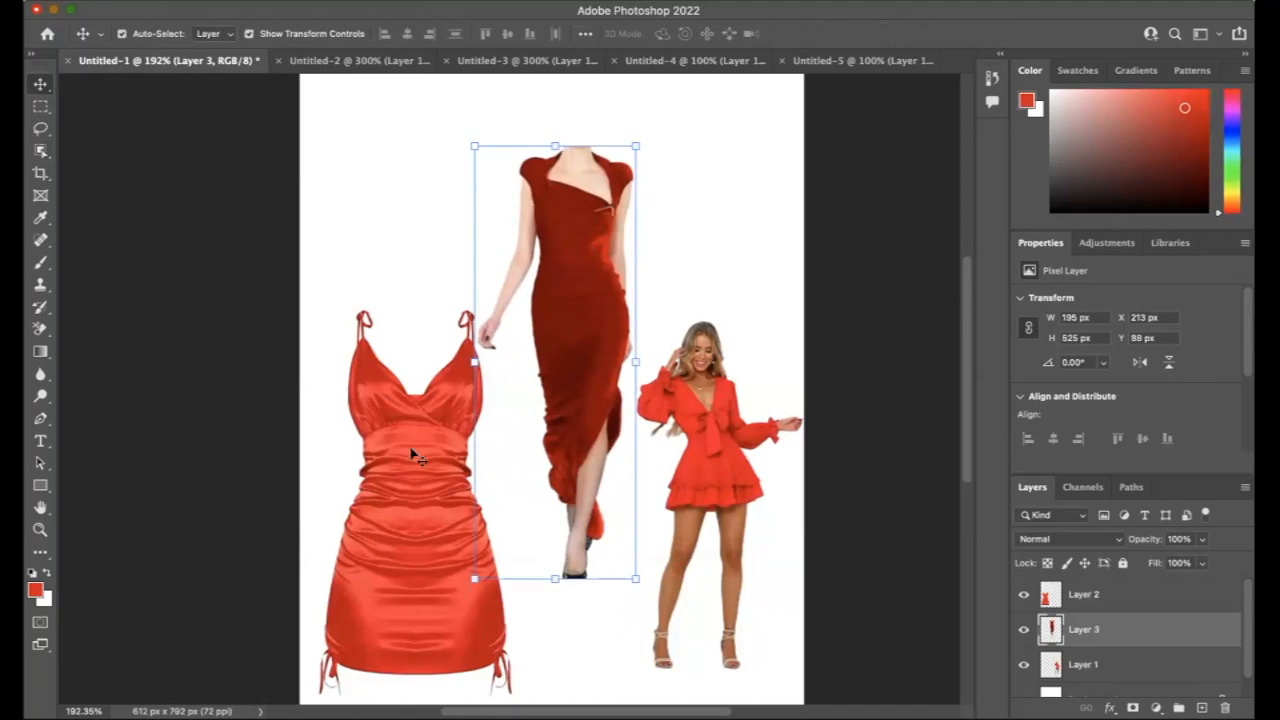
# Move the satin dress to the page's upper left, the model to its upper right, and the dark red dress figure to X 235 px, Y 217 px.
pyautogui.moveTo(406, 466); pyautogui.dragTo(392, 278)
pyautogui.moveTo(696, 434); pyautogui.dragTo(700, 250)
pyautogui.moveTo(583, 288); pyautogui.dragTo(591, 393)
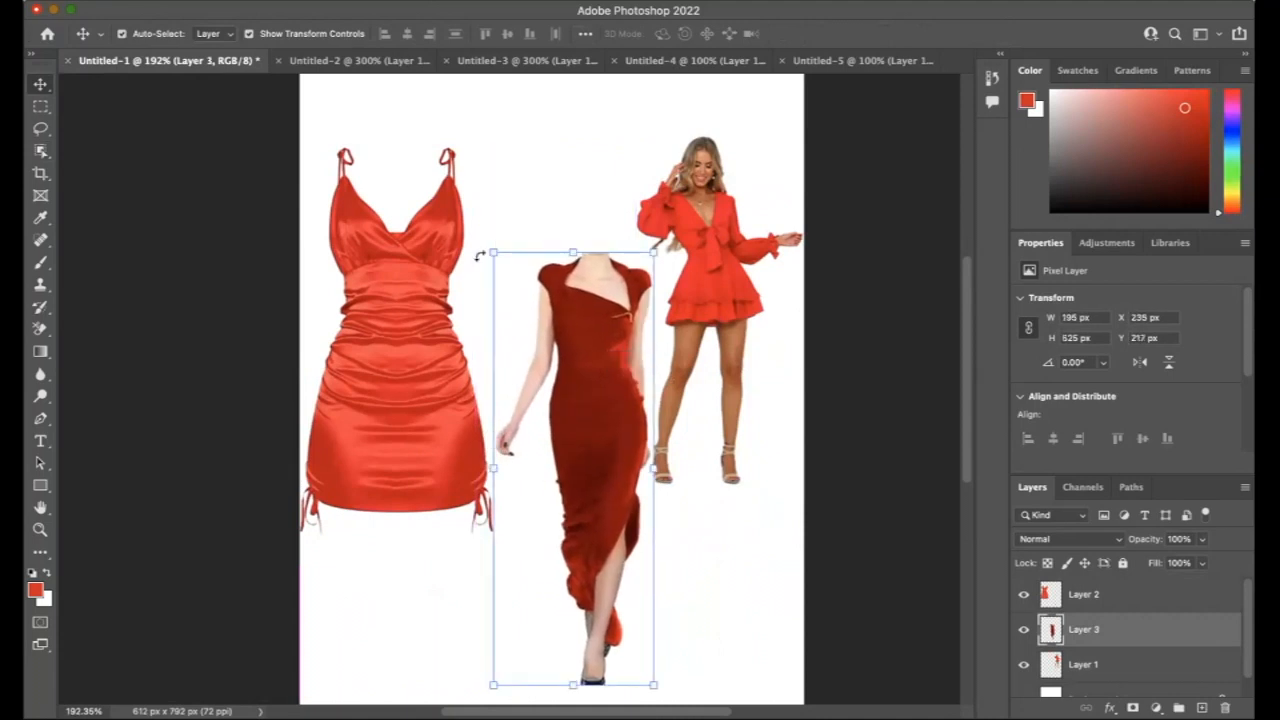
# Try placing the Valentine's Day lettering from Untitled-5 at X 179 px, Y 2 px on the Untitled-1 page, and undo the placement.
pyautogui.click(845, 60)
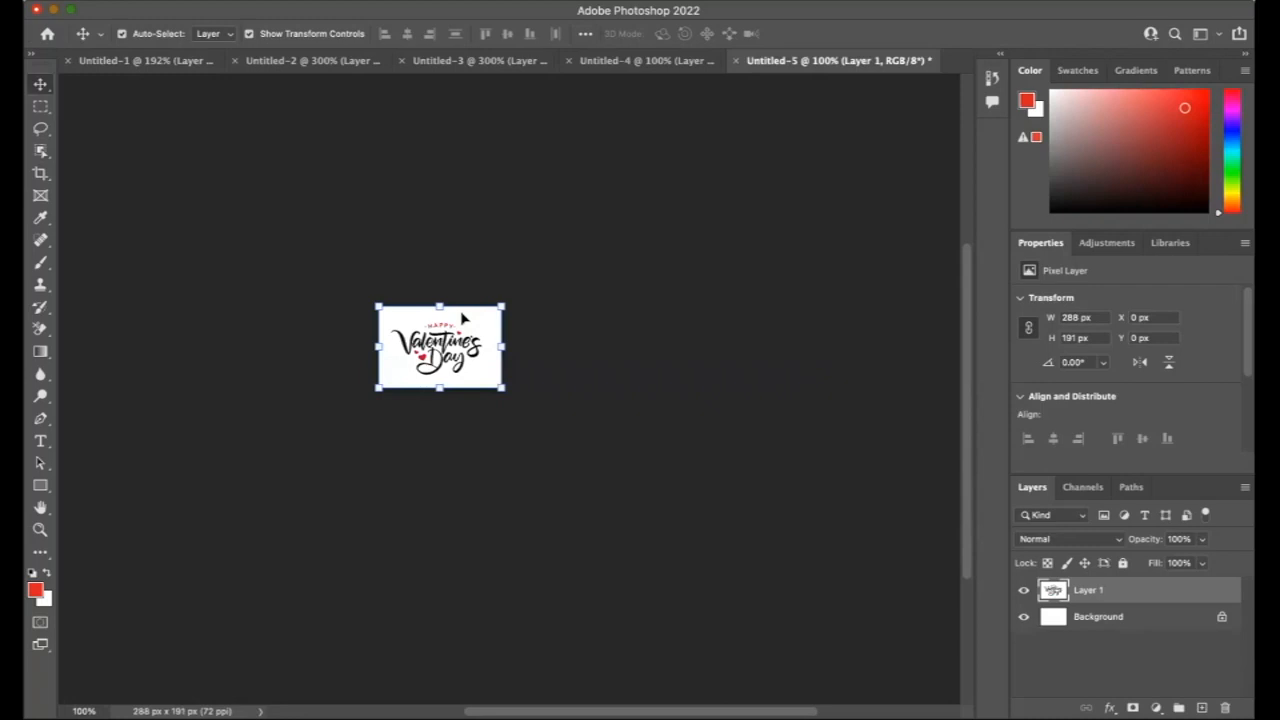
pyautogui.click(215, 3)
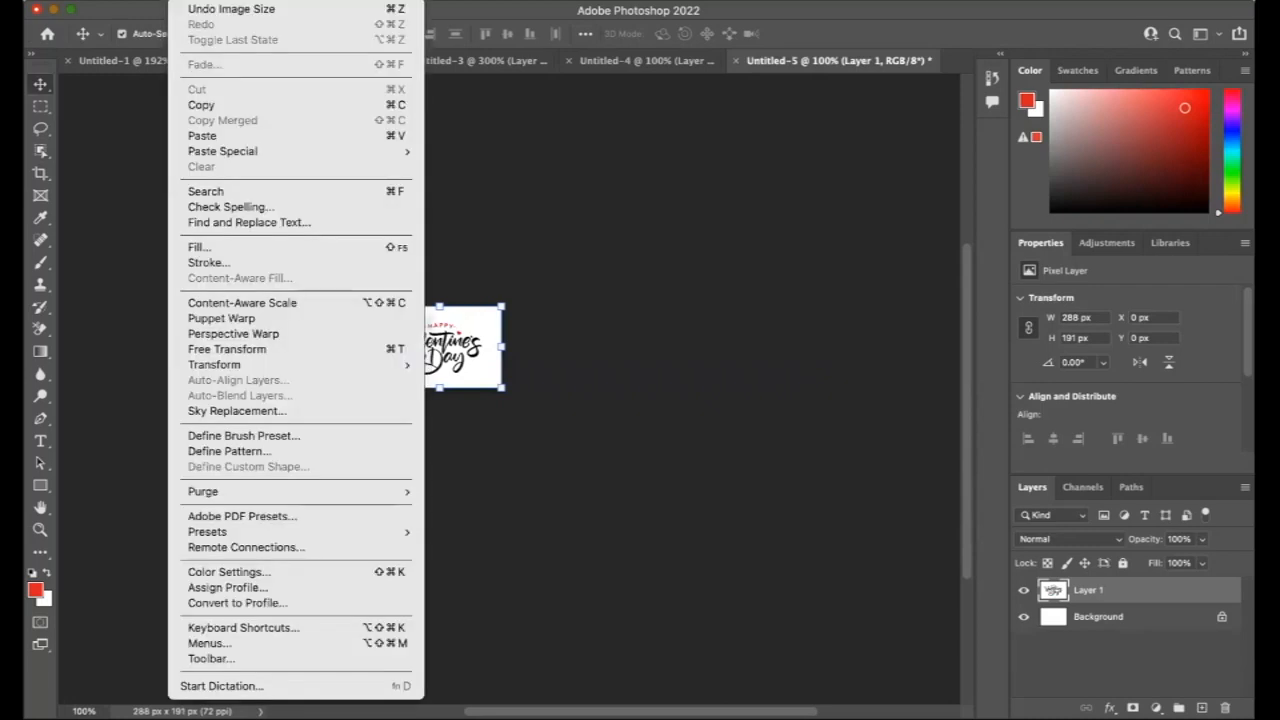
pyautogui.click(201, 105)
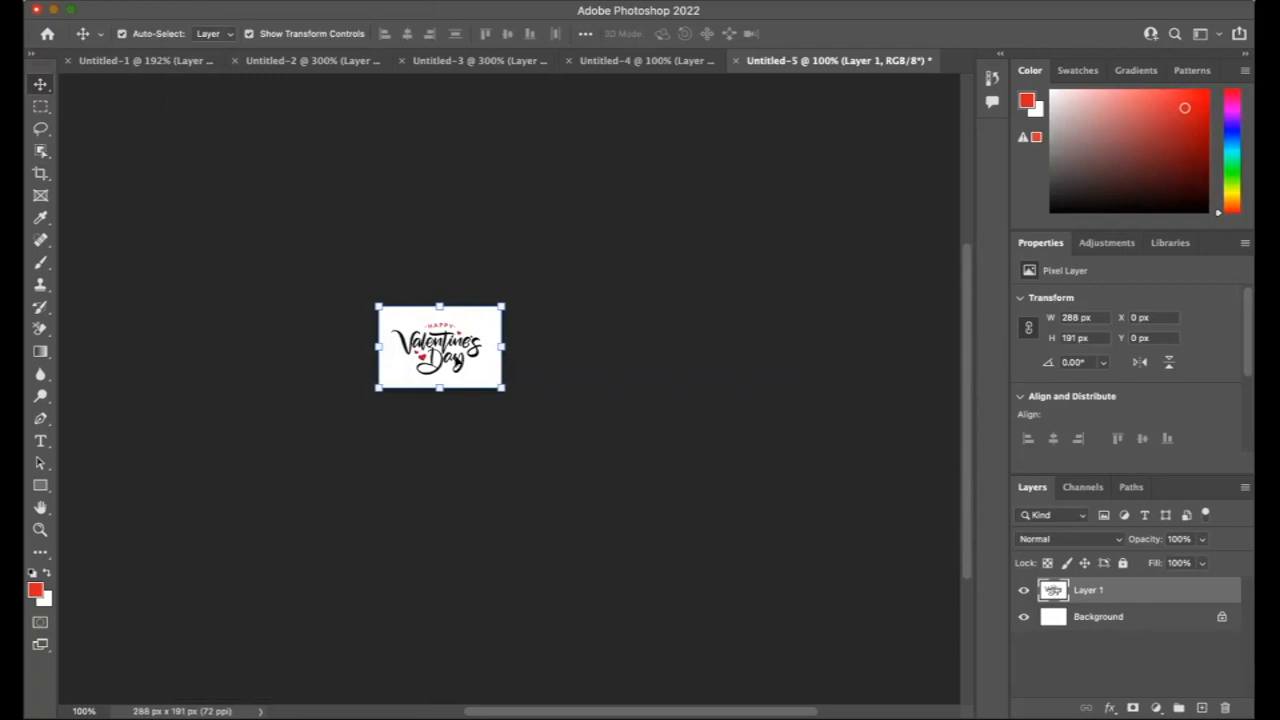
pyautogui.click(182, 66)
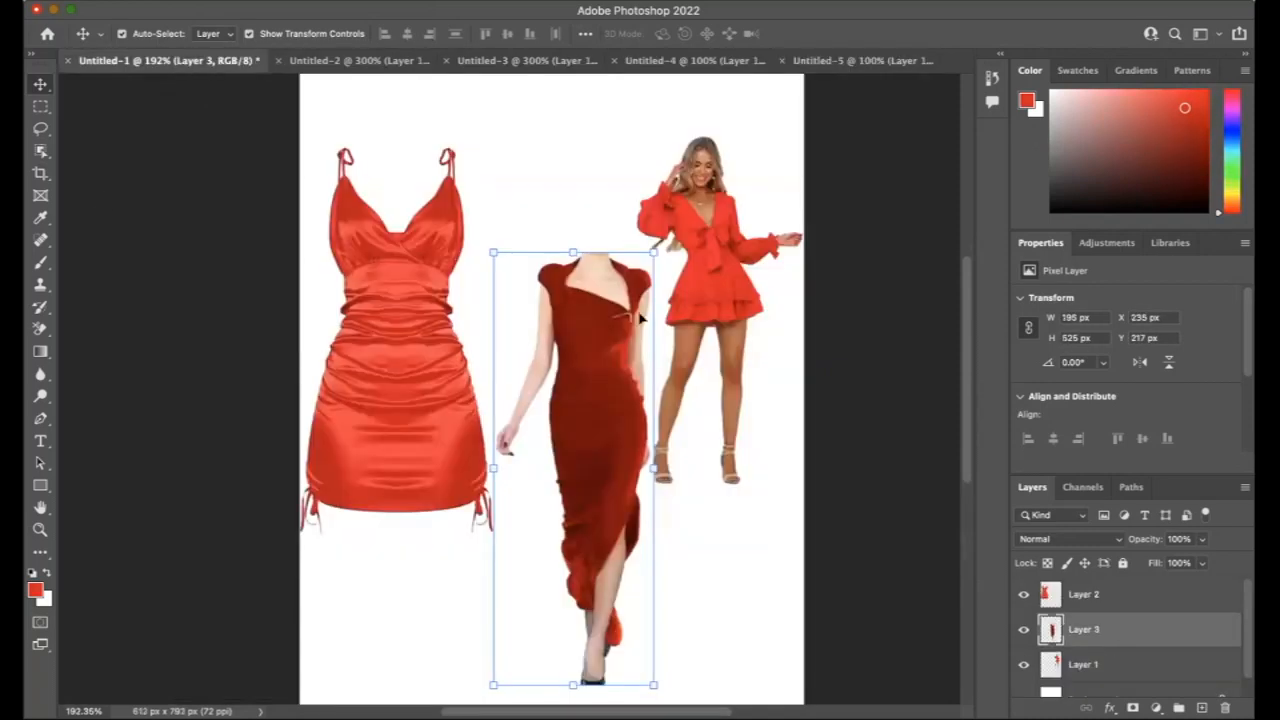
pyautogui.click(863, 62)
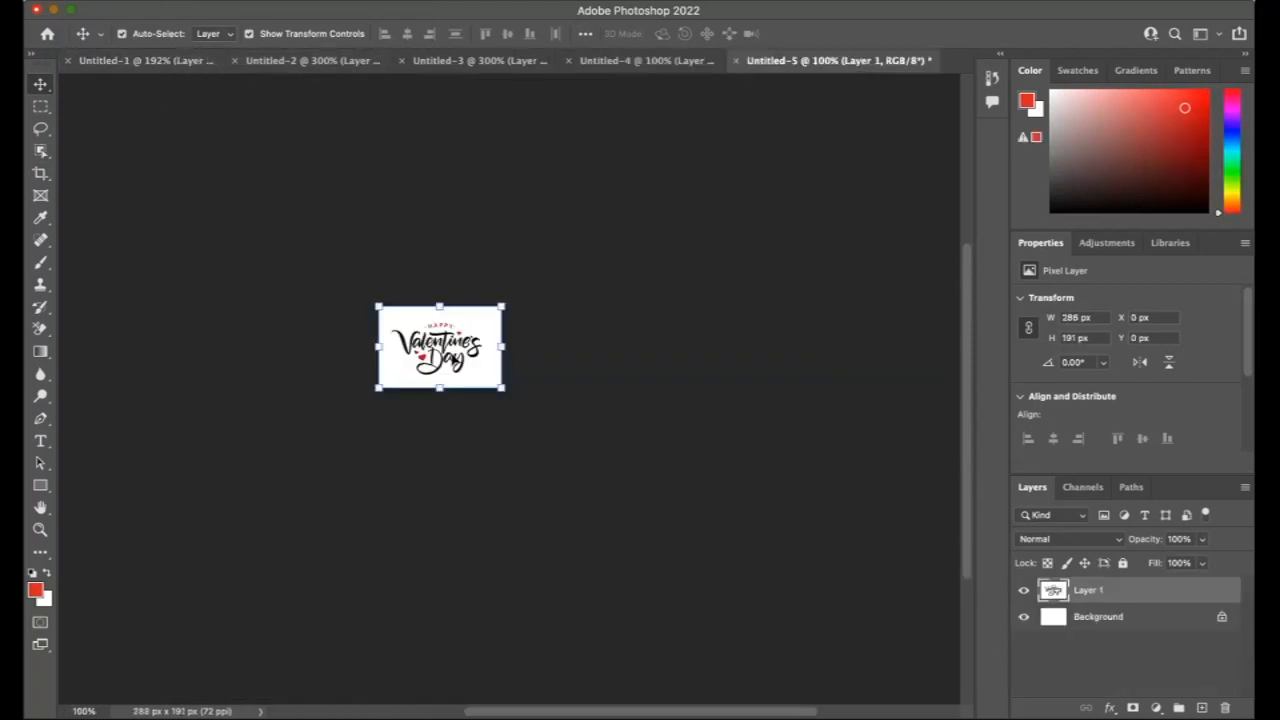
pyautogui.moveTo(455, 360); pyautogui.dragTo(564, 158)
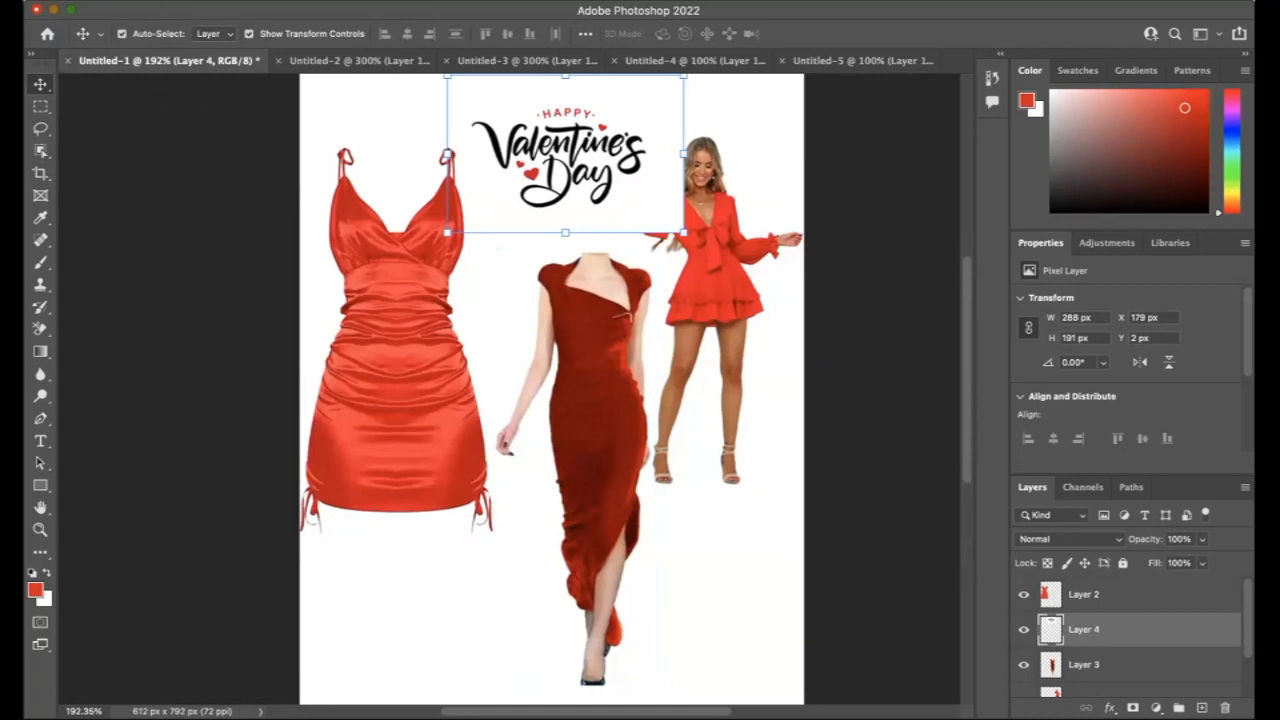
pyautogui.click(187, 1)
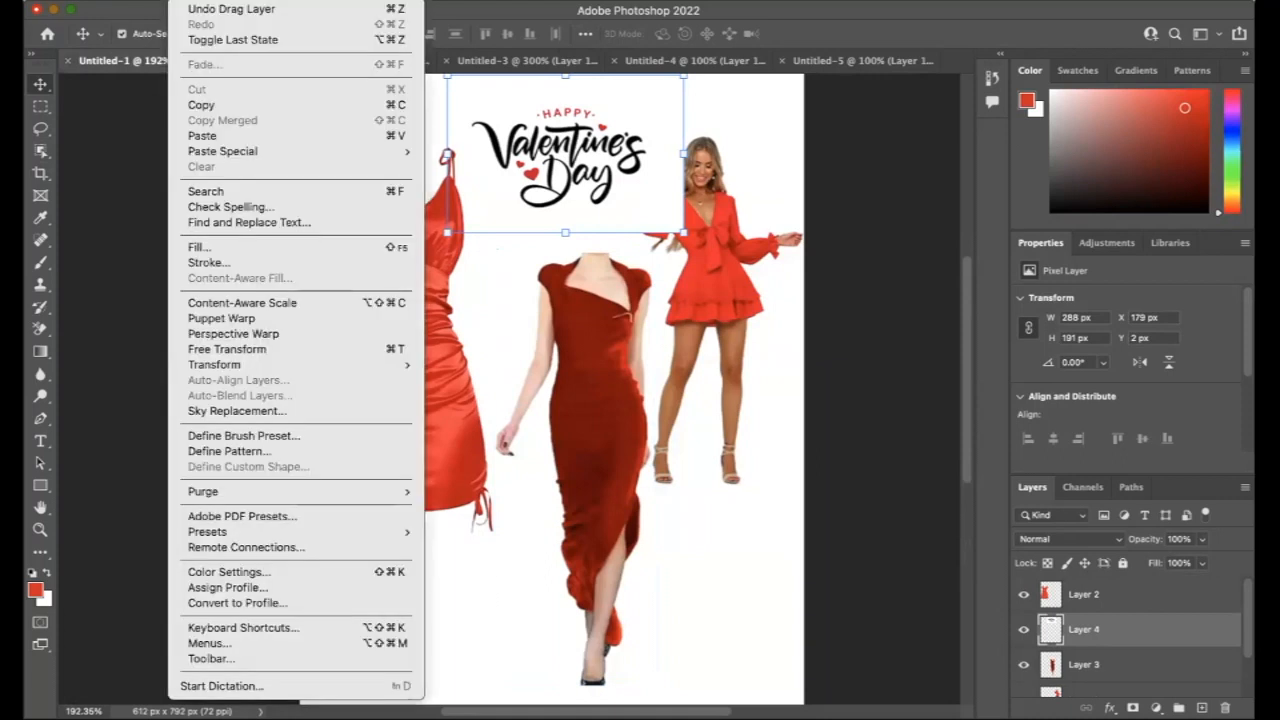
pyautogui.click(224, 10)
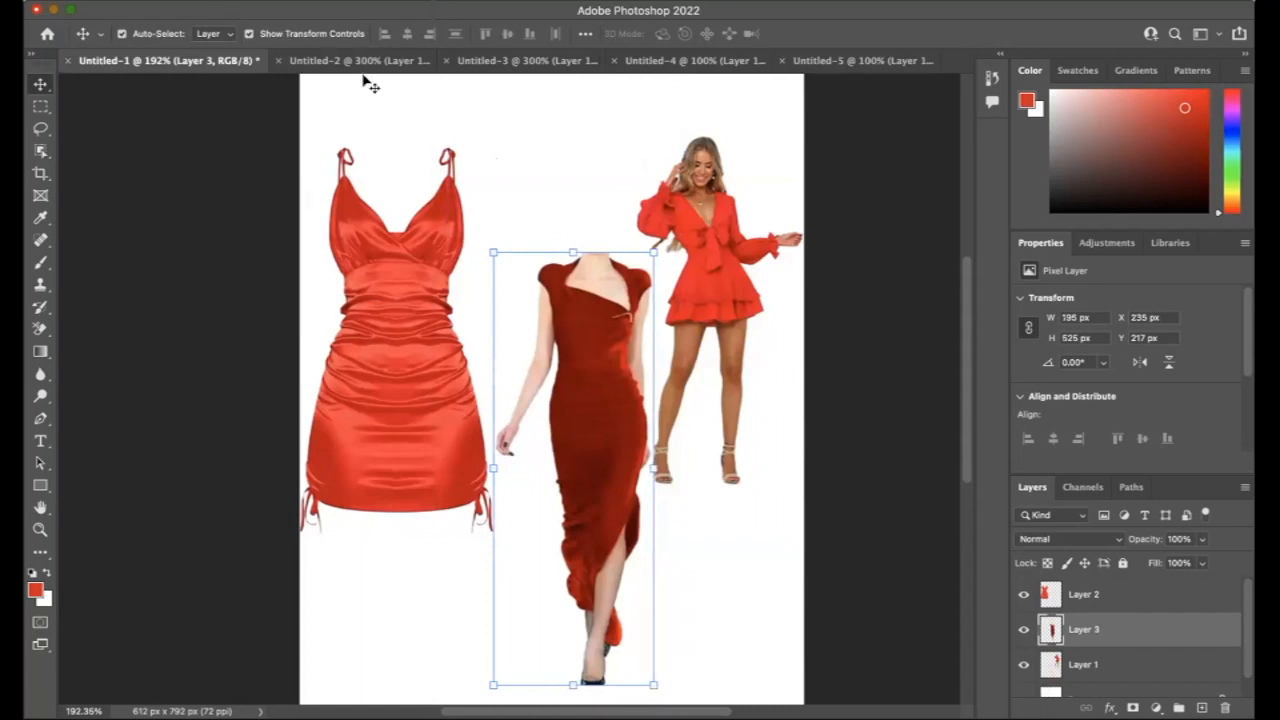
# Copy the Valentine's Day lettering from Untitled-5, paste it onto the Untitled-1 page and move it to X 162 px, Y 0 px.
pyautogui.click(869, 60)
pyautogui.click(185, 1)
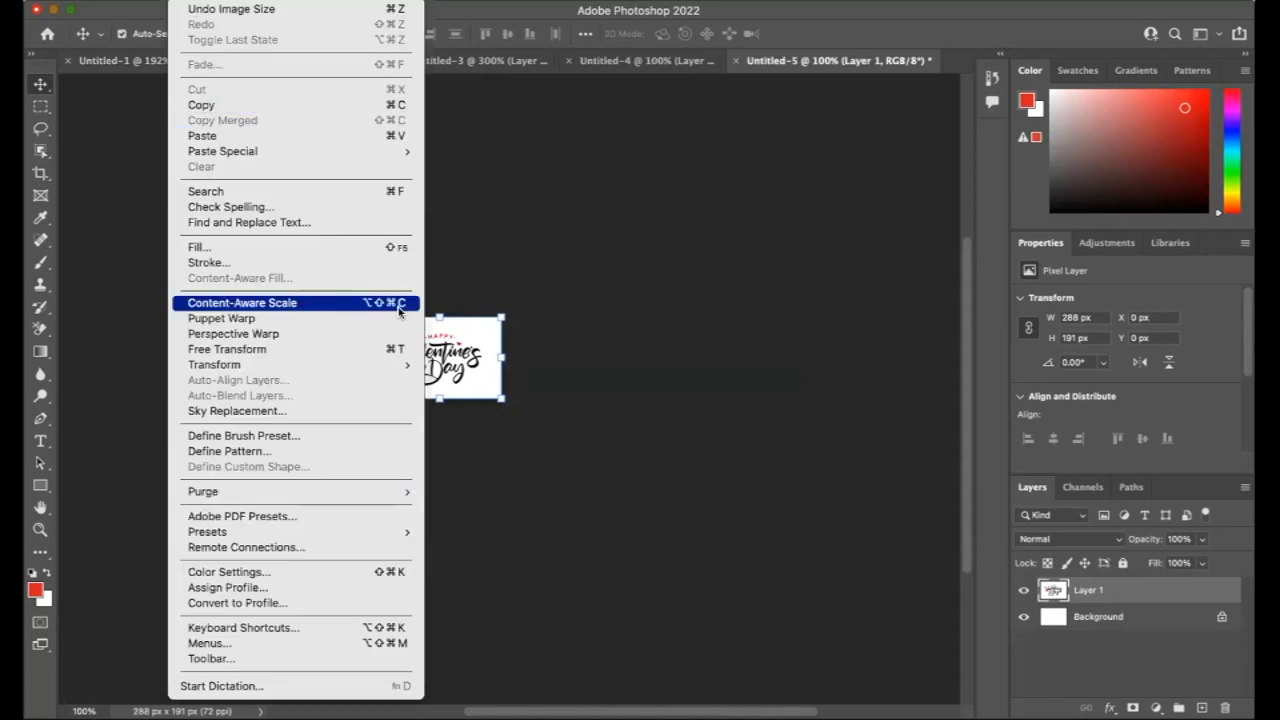
pyautogui.click(245, 105)
pyautogui.click(142, 2)
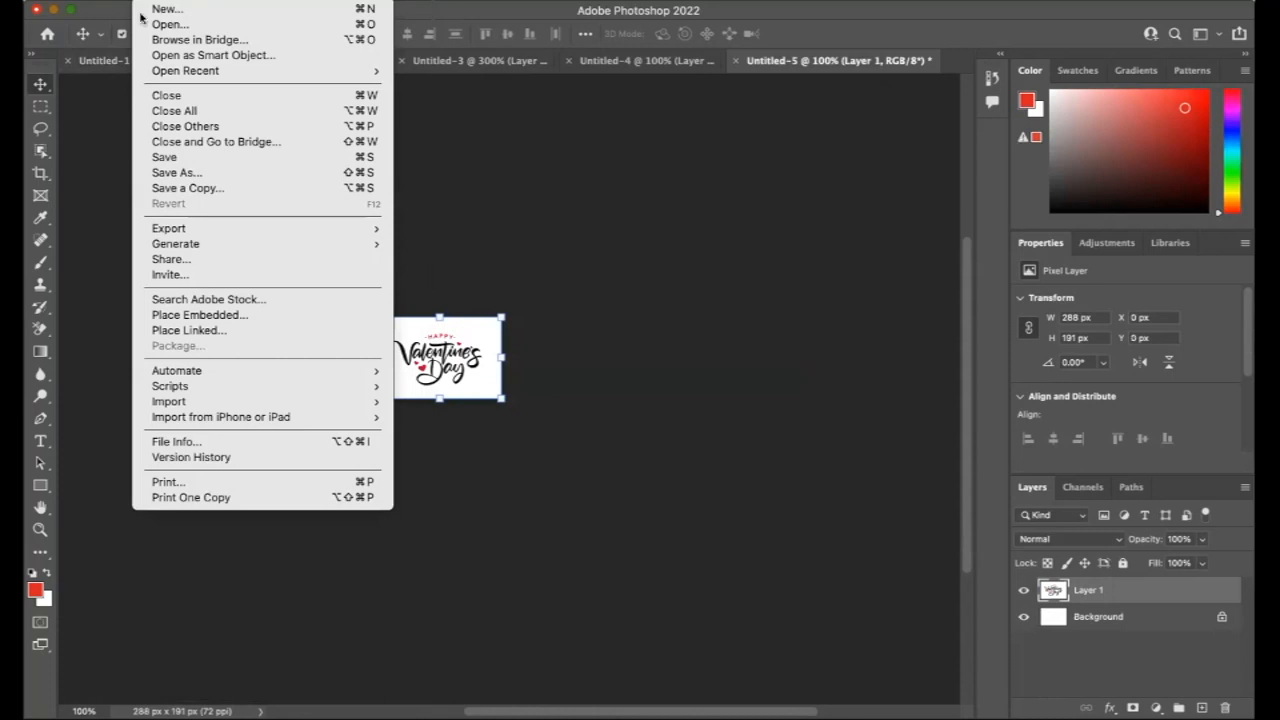
pyautogui.click(108, 62)
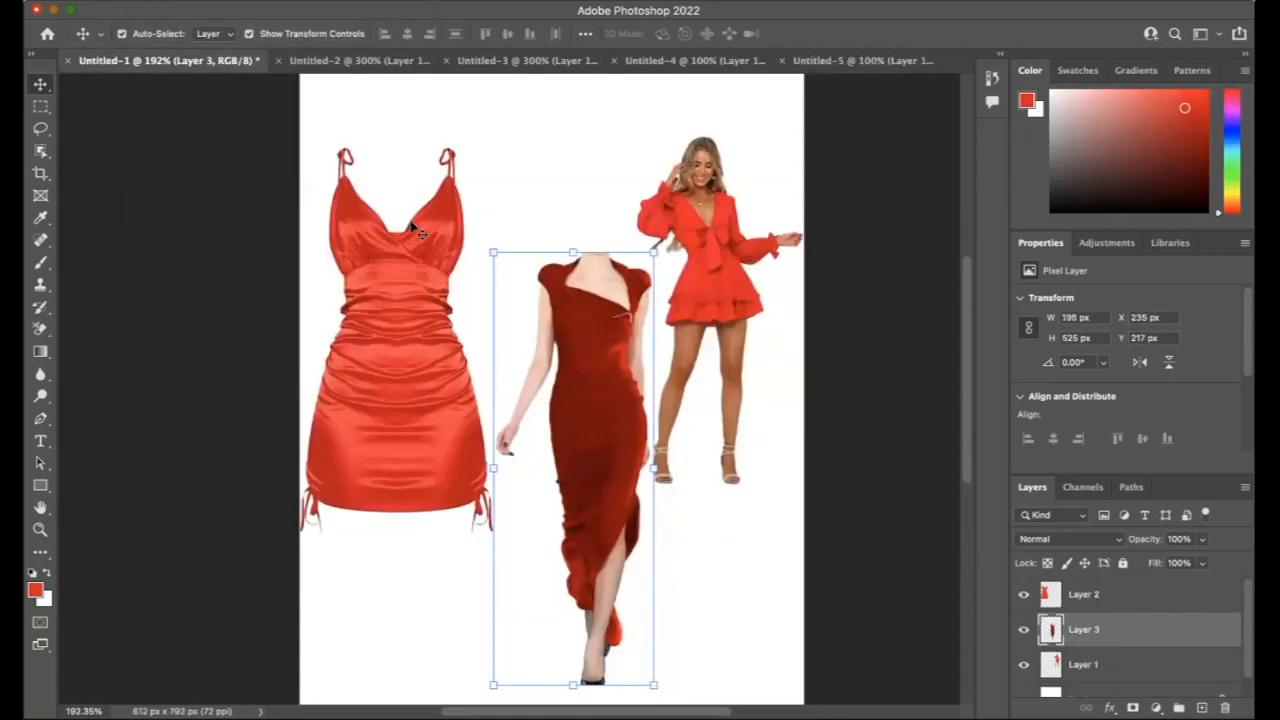
pyautogui.click(540, 152)
pyautogui.press('super+v')
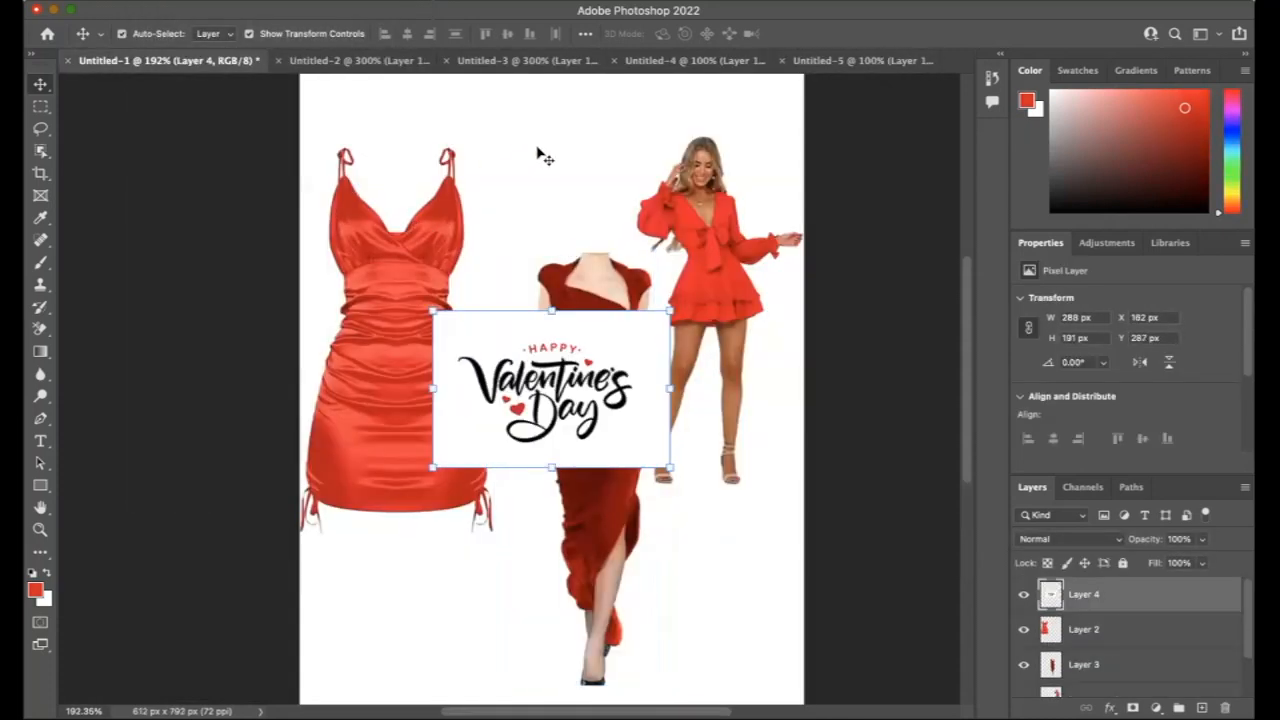
pyautogui.moveTo(481, 325); pyautogui.dragTo(490, 155)
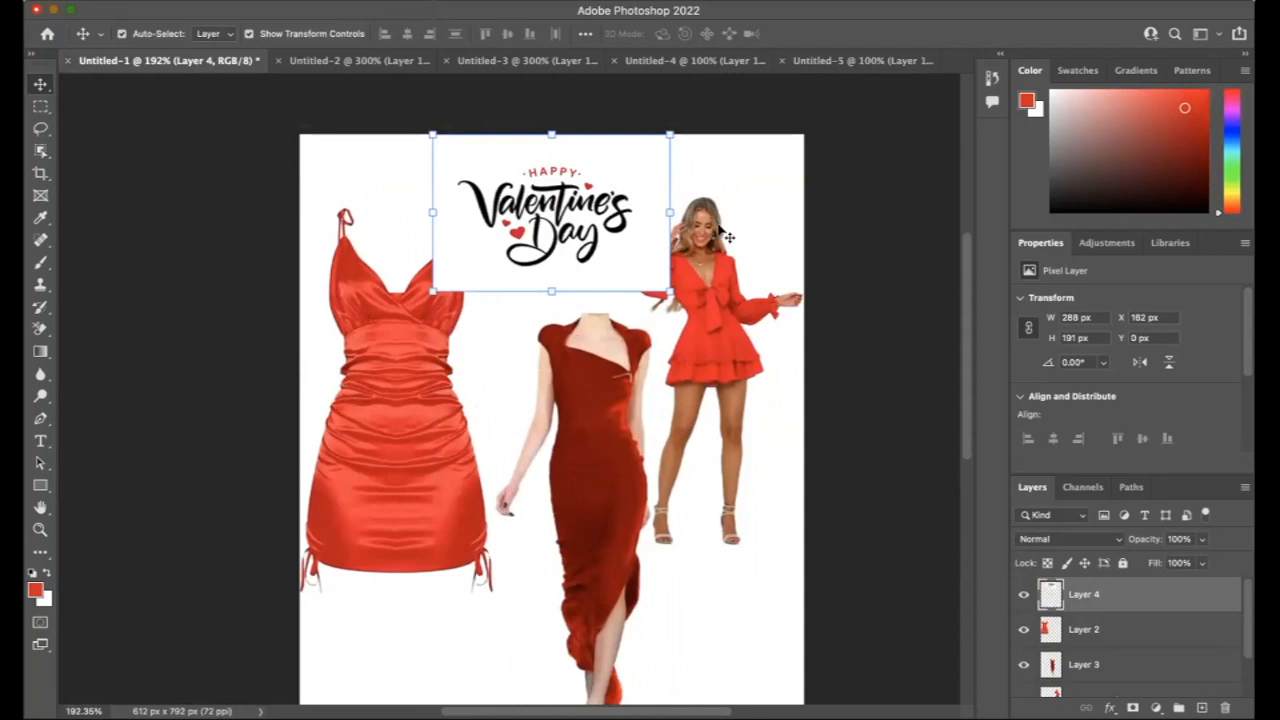
# Move the lettering over the dresses to X 174 px, Y 179 px and examine the stacking order of the layers.
pyautogui.scroll(-2, 870, 320)
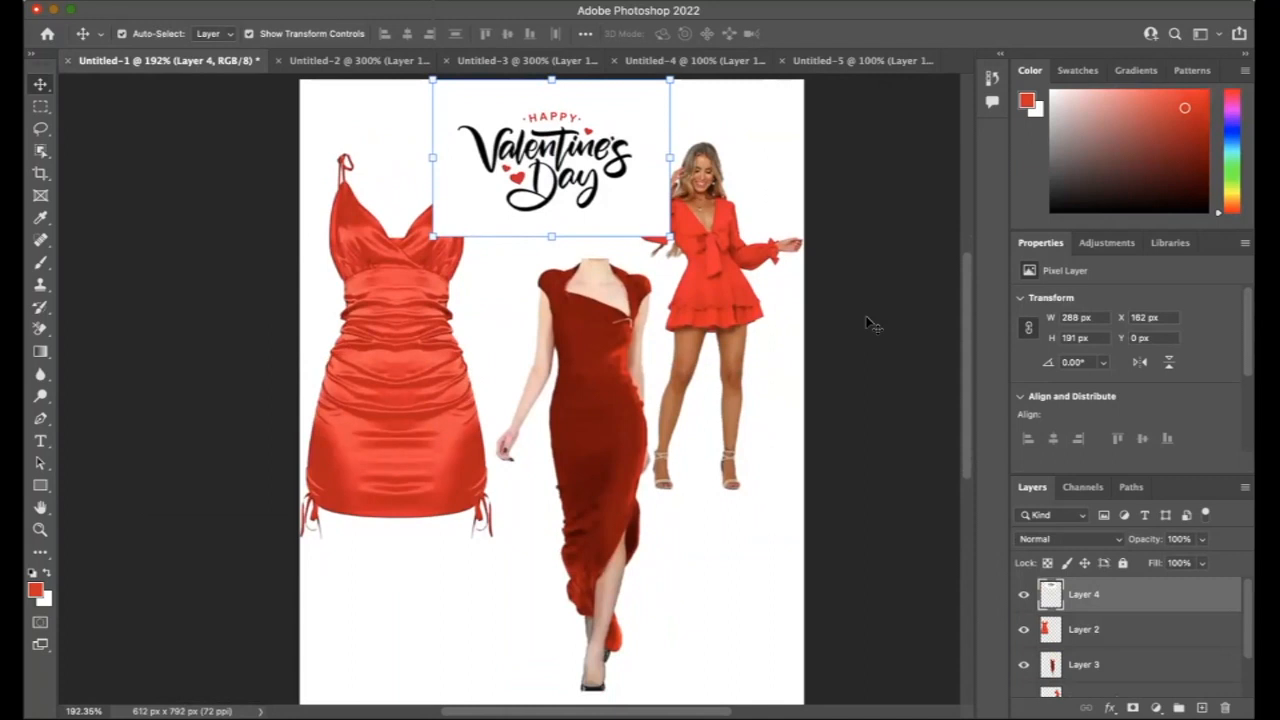
pyautogui.scroll(-2, 1087, 628)
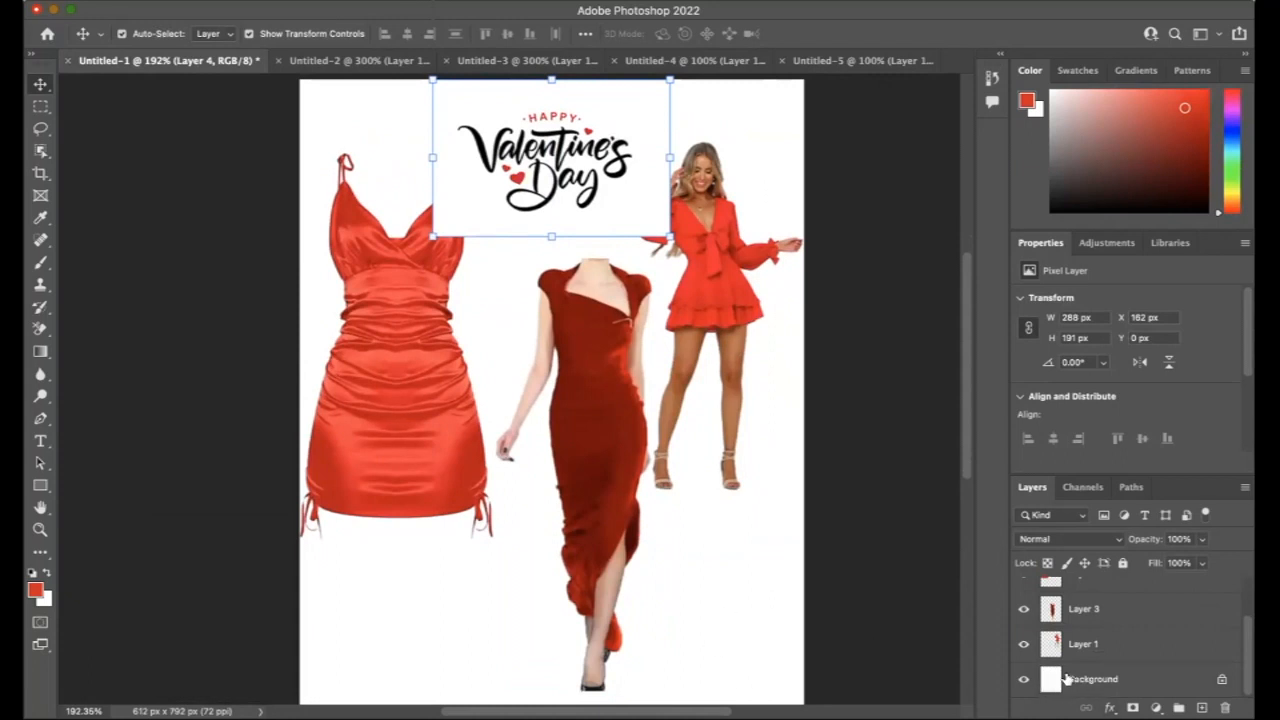
pyautogui.scroll(2, 1065, 660)
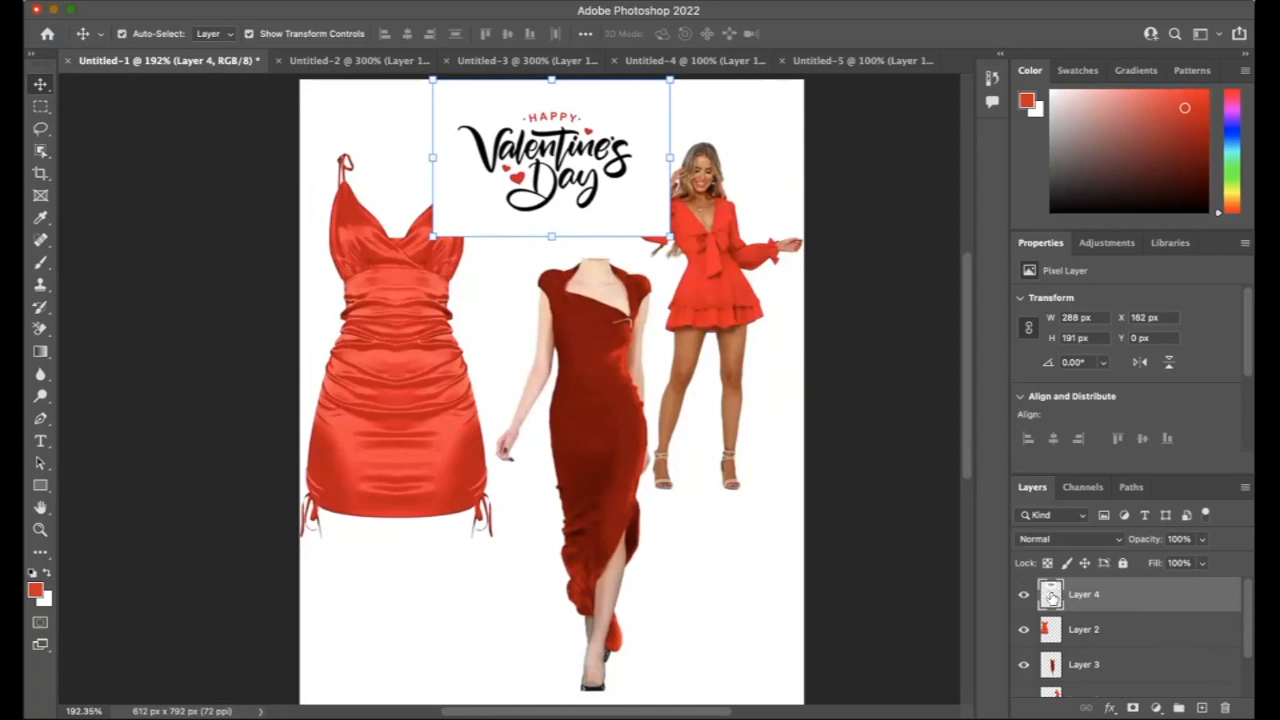
pyautogui.moveTo(583, 133); pyautogui.dragTo(594, 281)
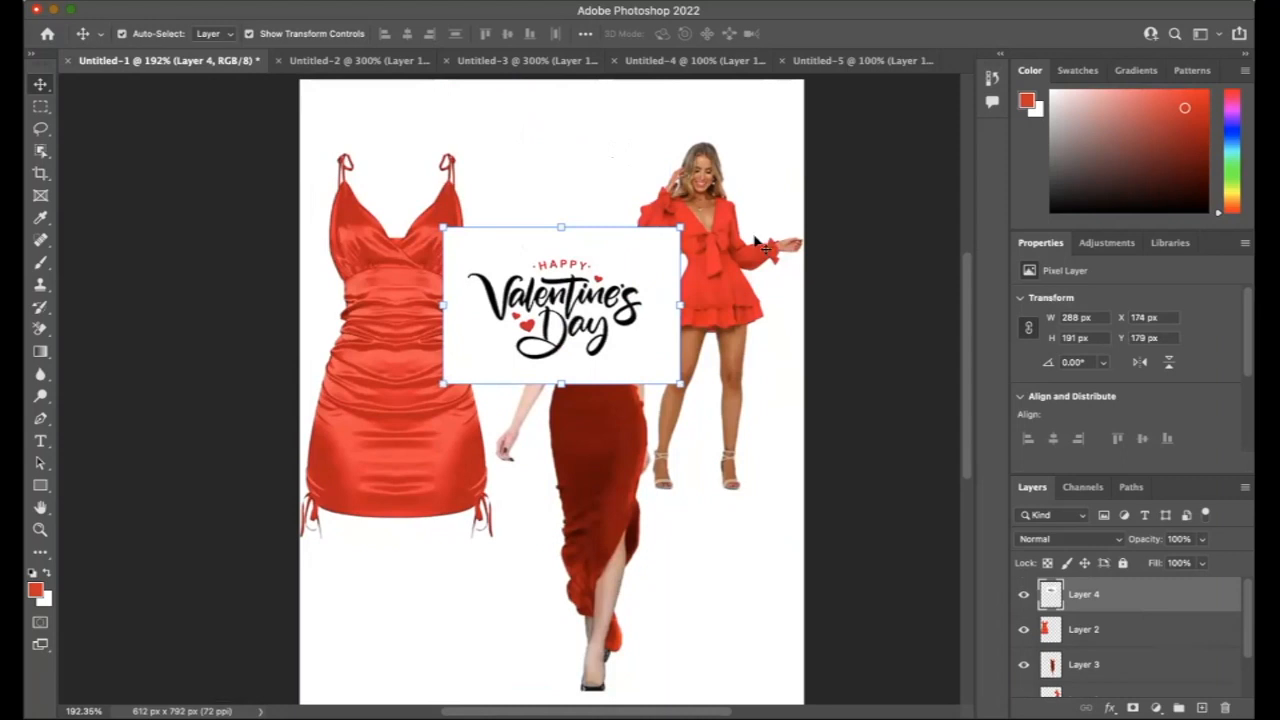
pyautogui.click(1085, 632)
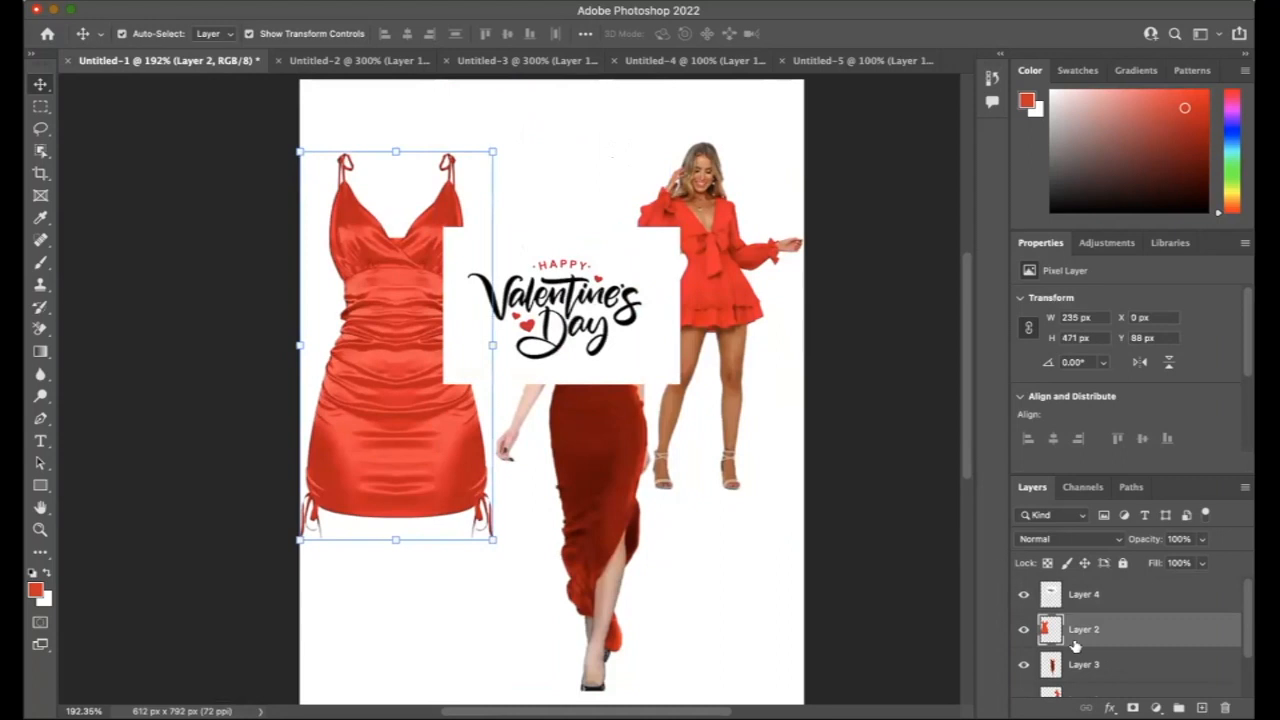
pyautogui.scroll(-2, 1075, 647)
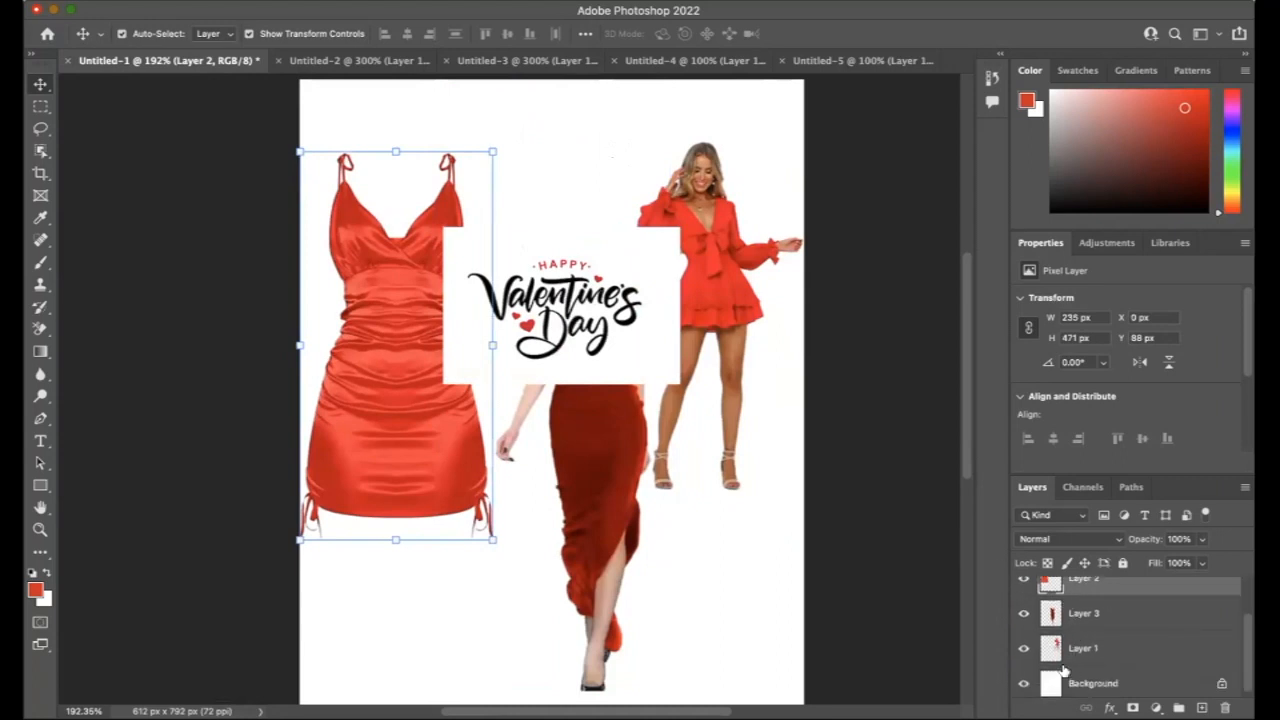
pyautogui.scroll(2, 1066, 603)
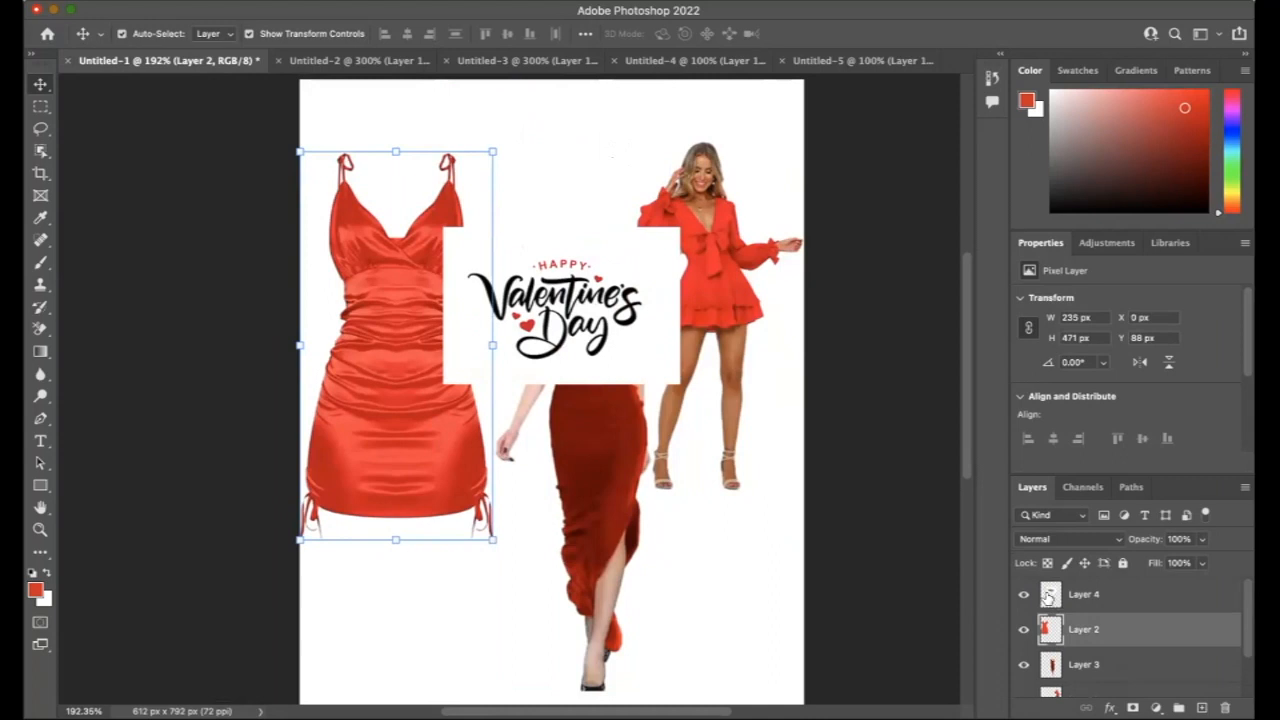
# Move the lettering to X 162 px, Y 9 px and place its layer directly above the Background, beneath the dresses and model.
pyautogui.click(1050, 595)
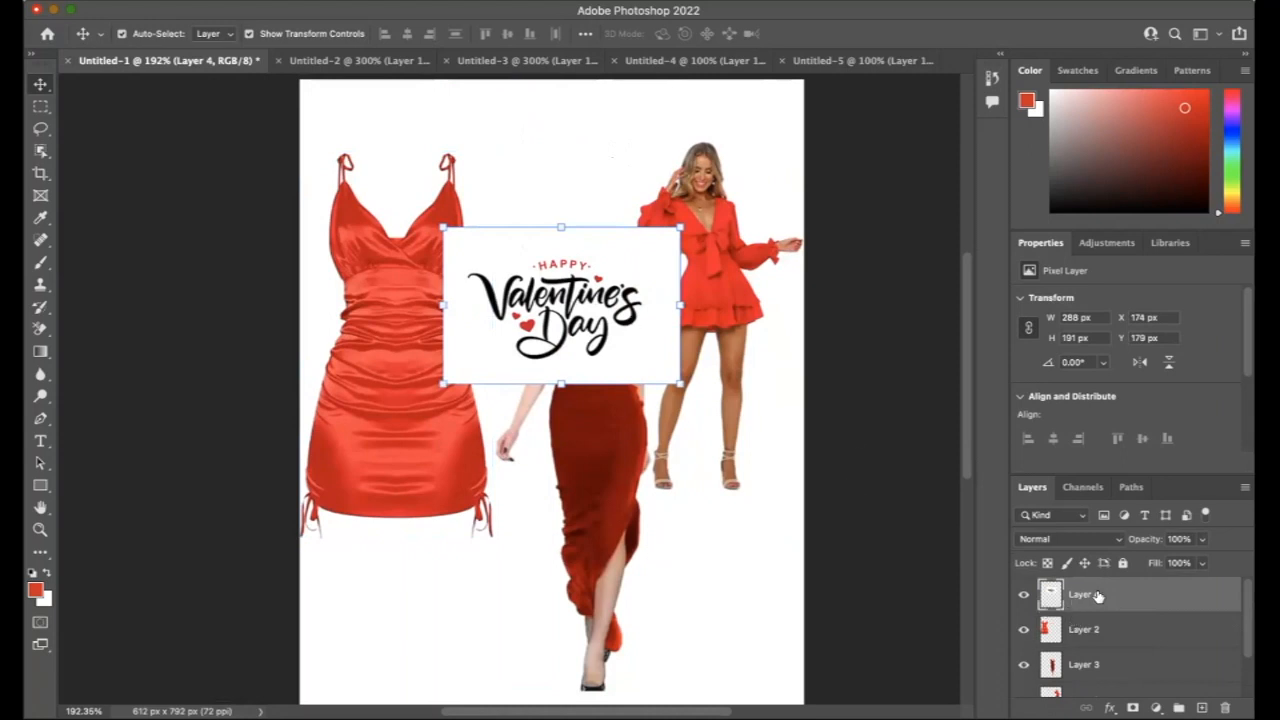
pyautogui.moveTo(586, 255); pyautogui.dragTo(578, 120)
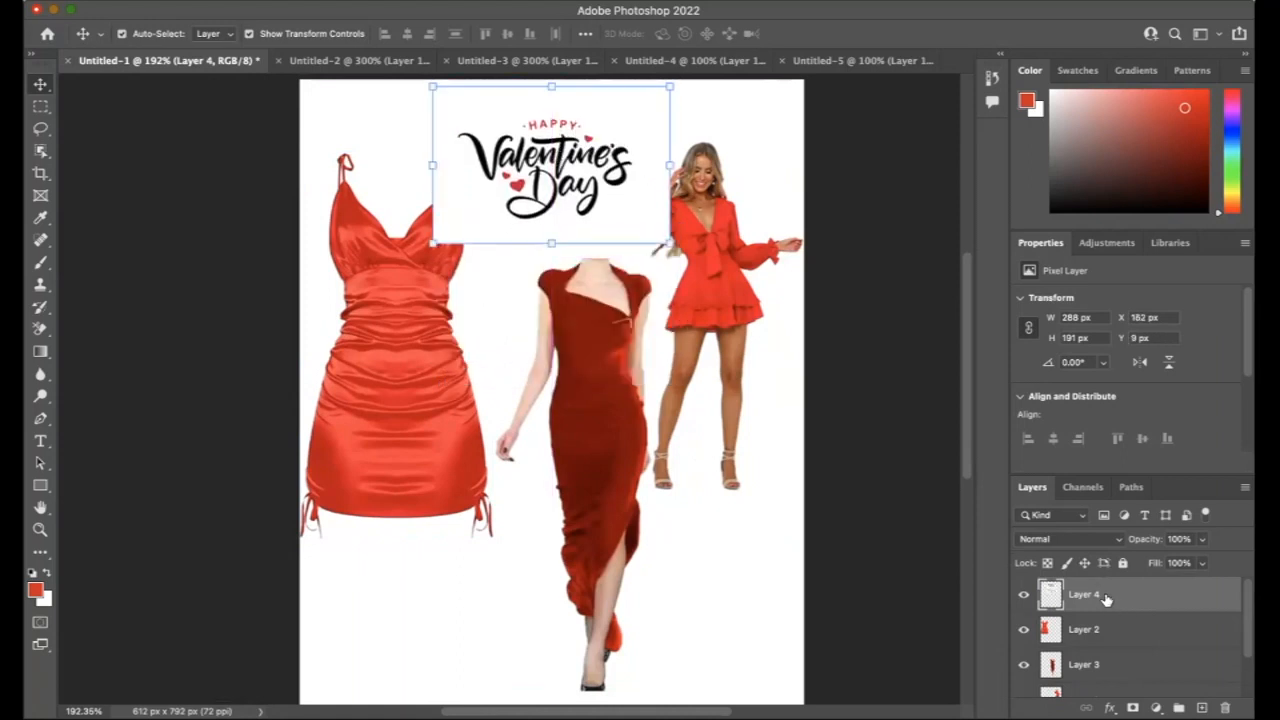
pyautogui.moveTo(1082, 596); pyautogui.dragTo(1078, 688)
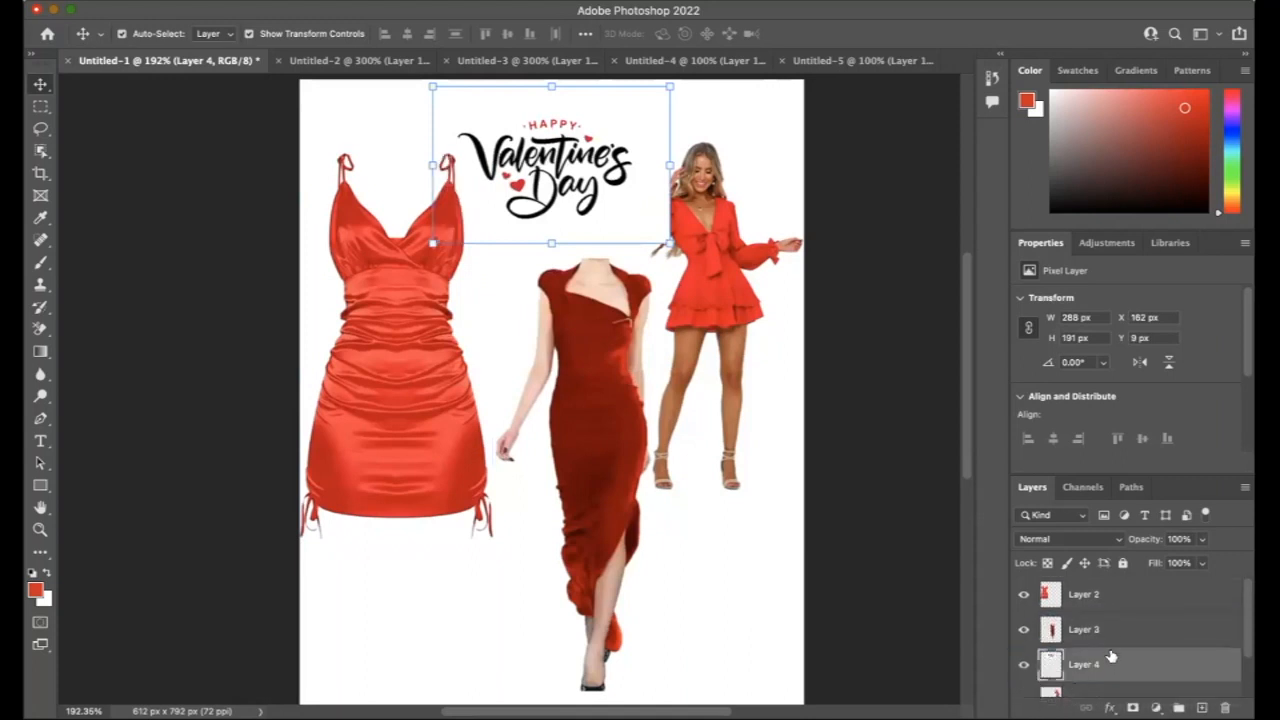
pyautogui.scroll(-2, 1112, 648)
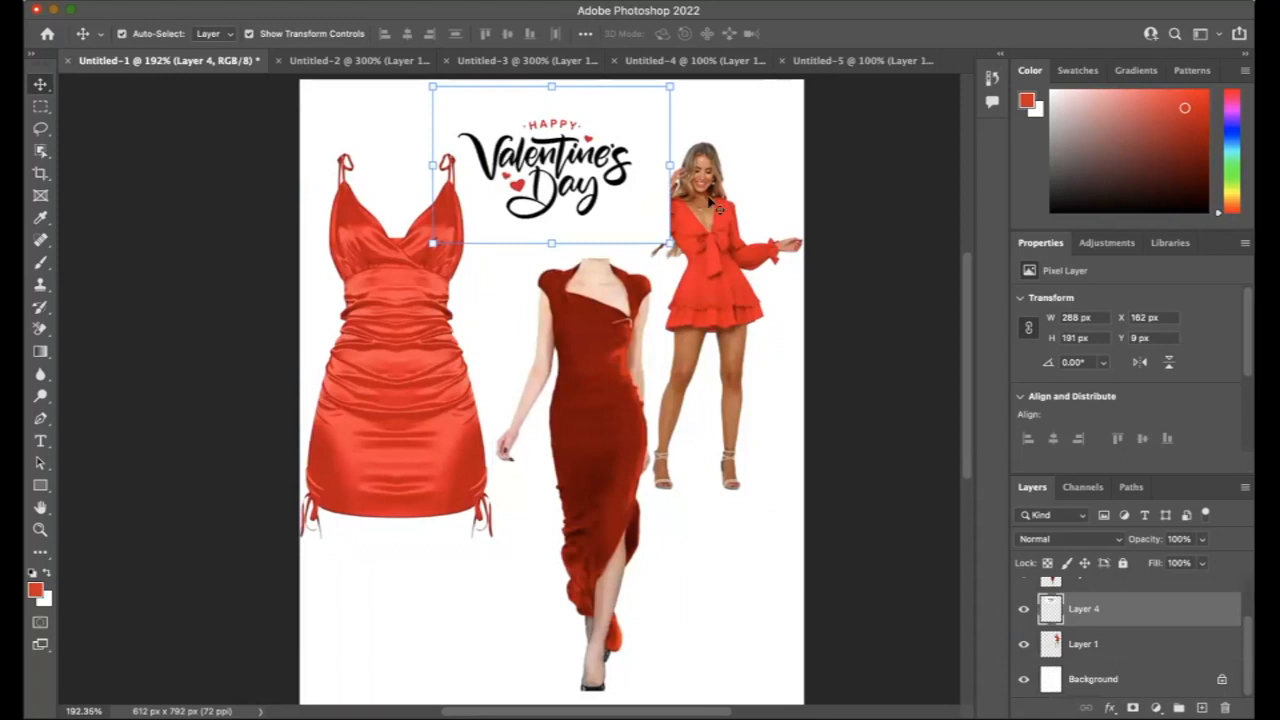
pyautogui.moveTo(1089, 614); pyautogui.dragTo(1087, 658)
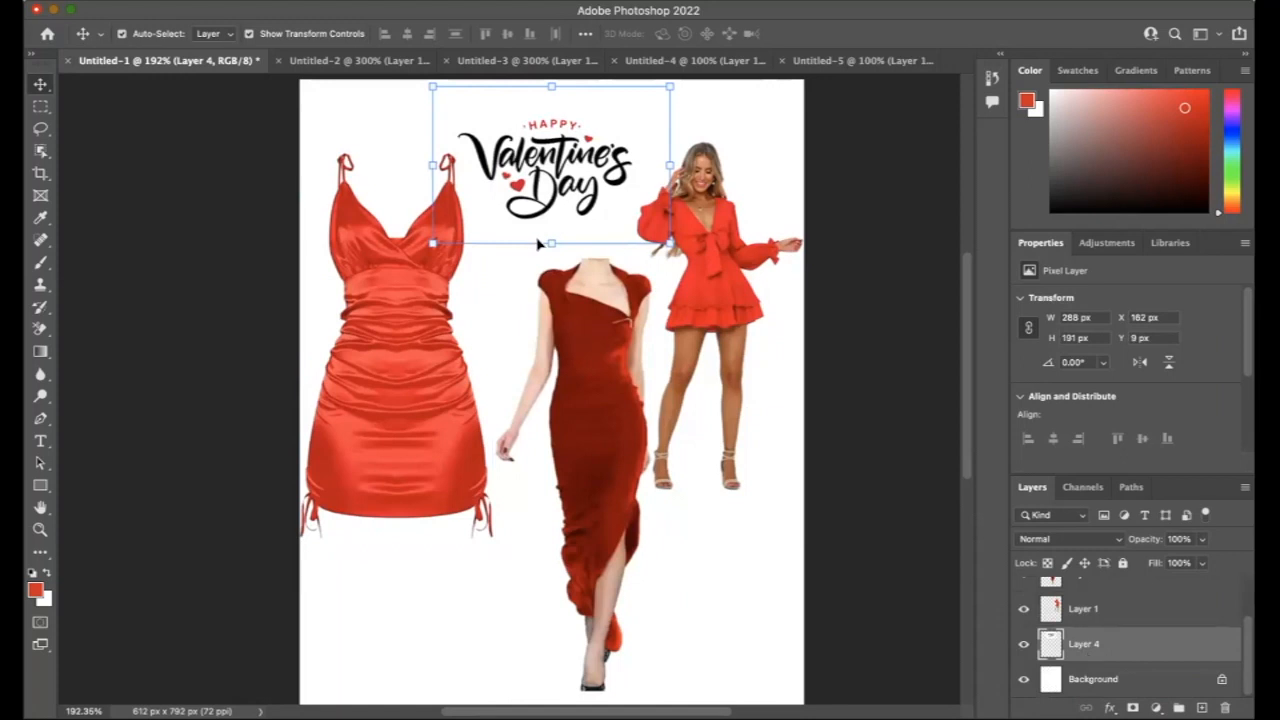
pyautogui.click(736, 580)
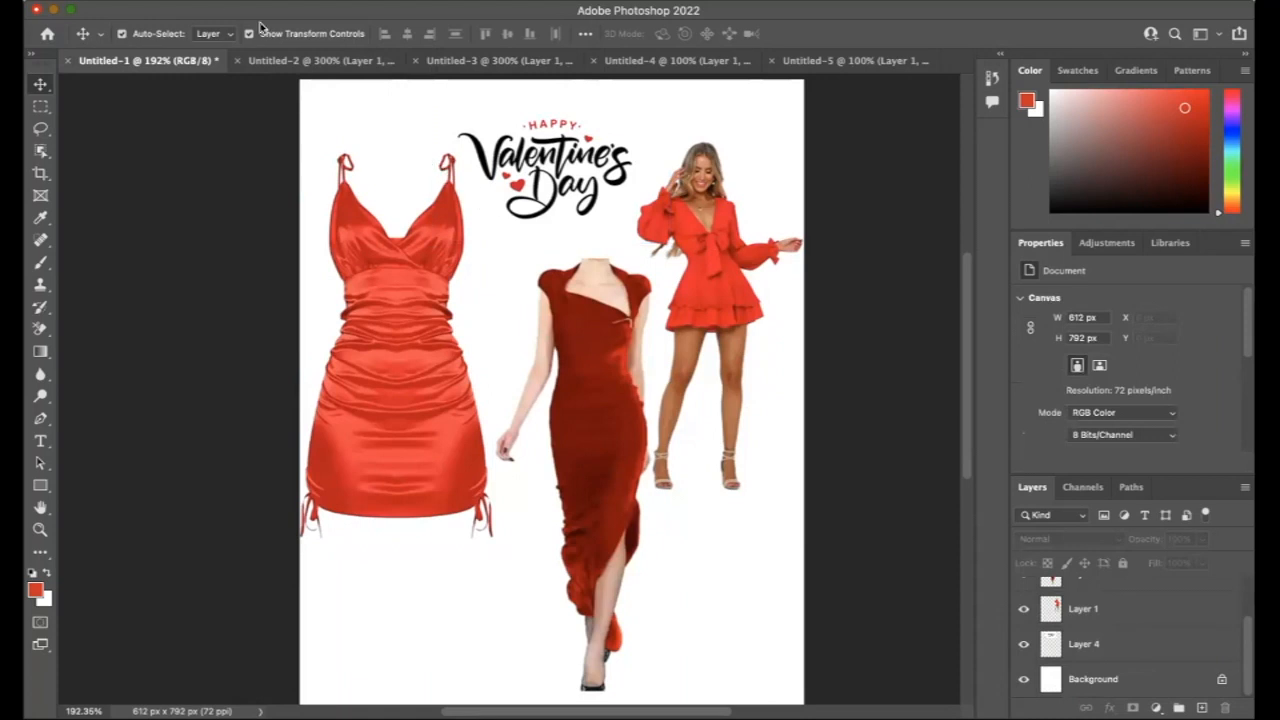
# Close the source documents Untitled-2, Untitled-3, Untitled-4 and Untitled-5 without saving their changes.
pyautogui.click(377, 62)
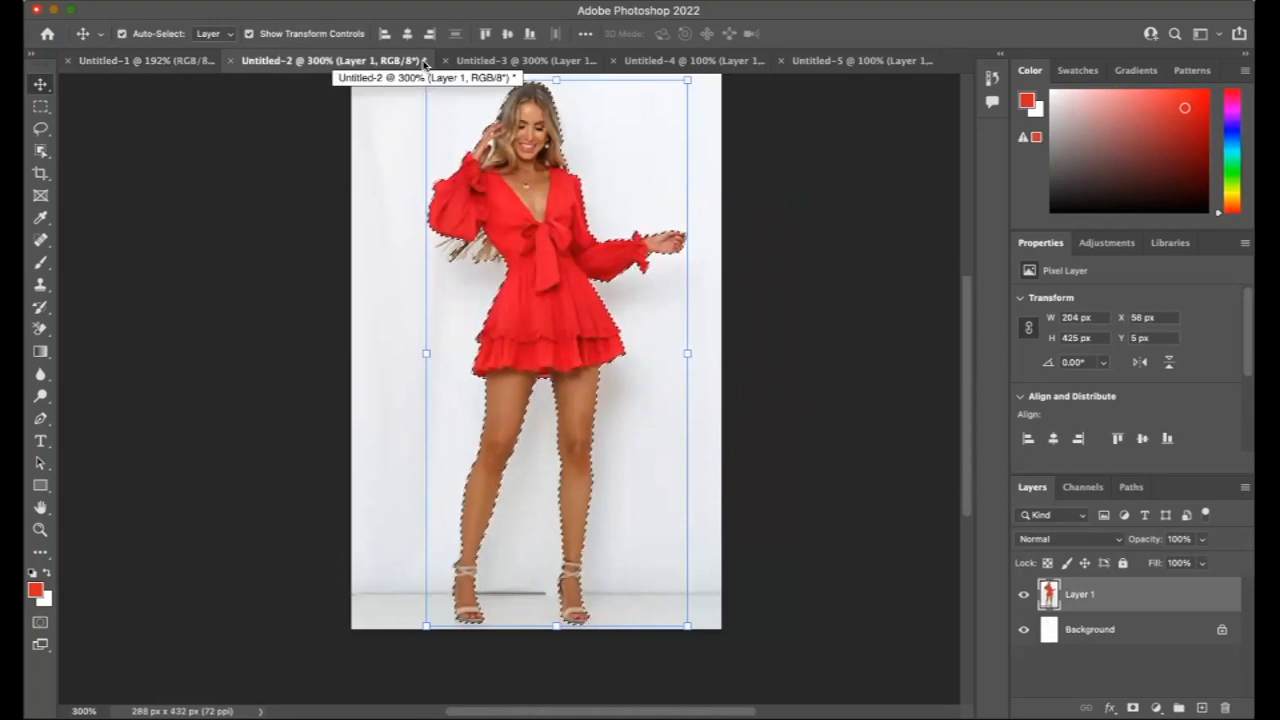
pyautogui.click(231, 61)
pyautogui.click(643, 310)
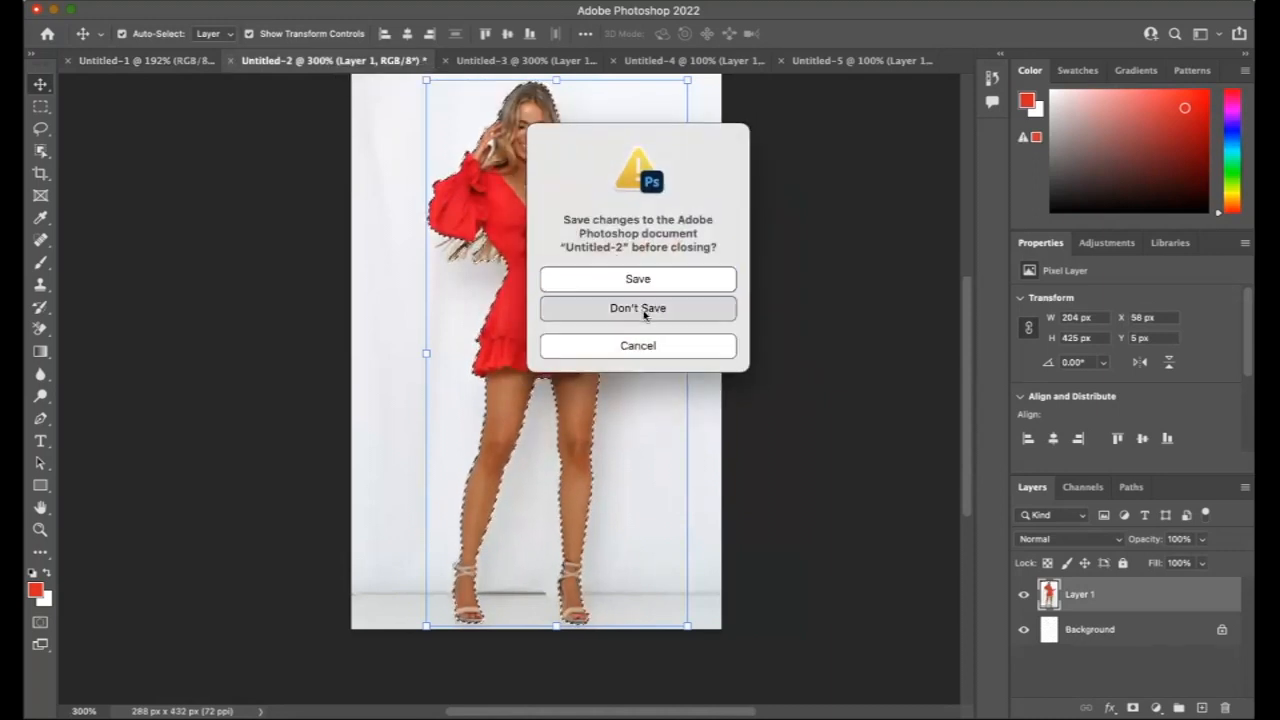
pyautogui.click(237, 61)
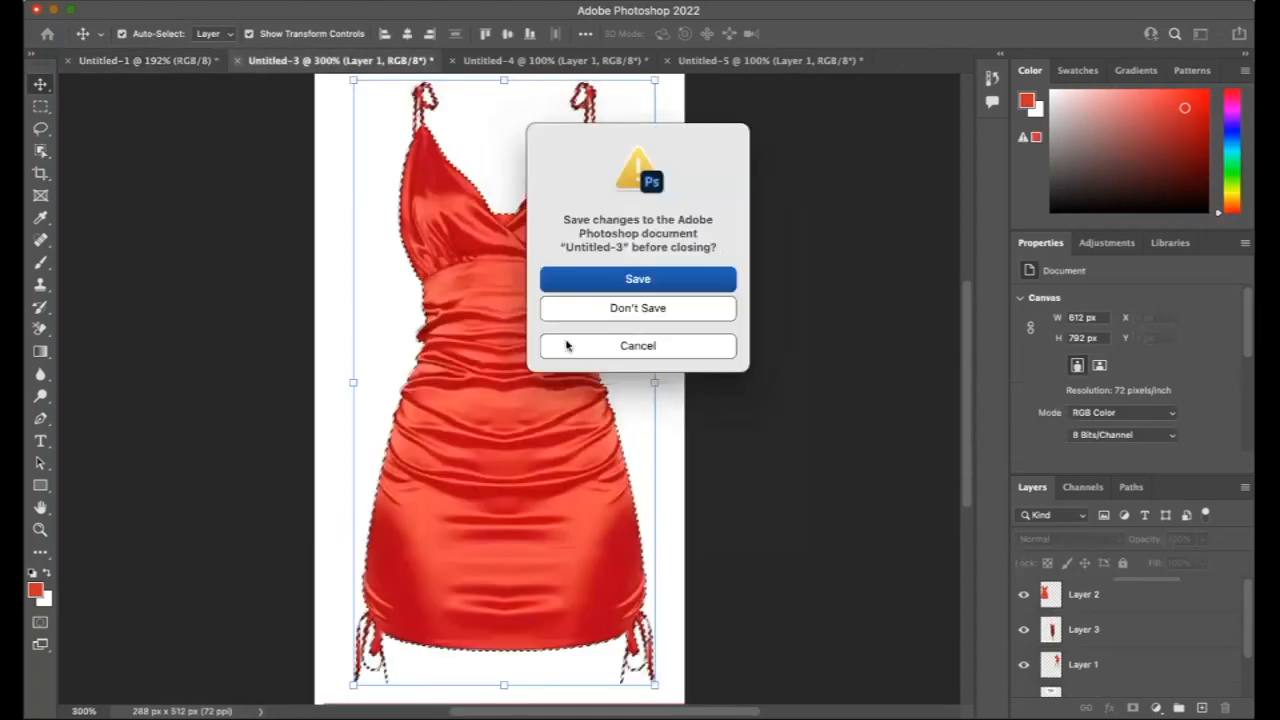
pyautogui.click(622, 312)
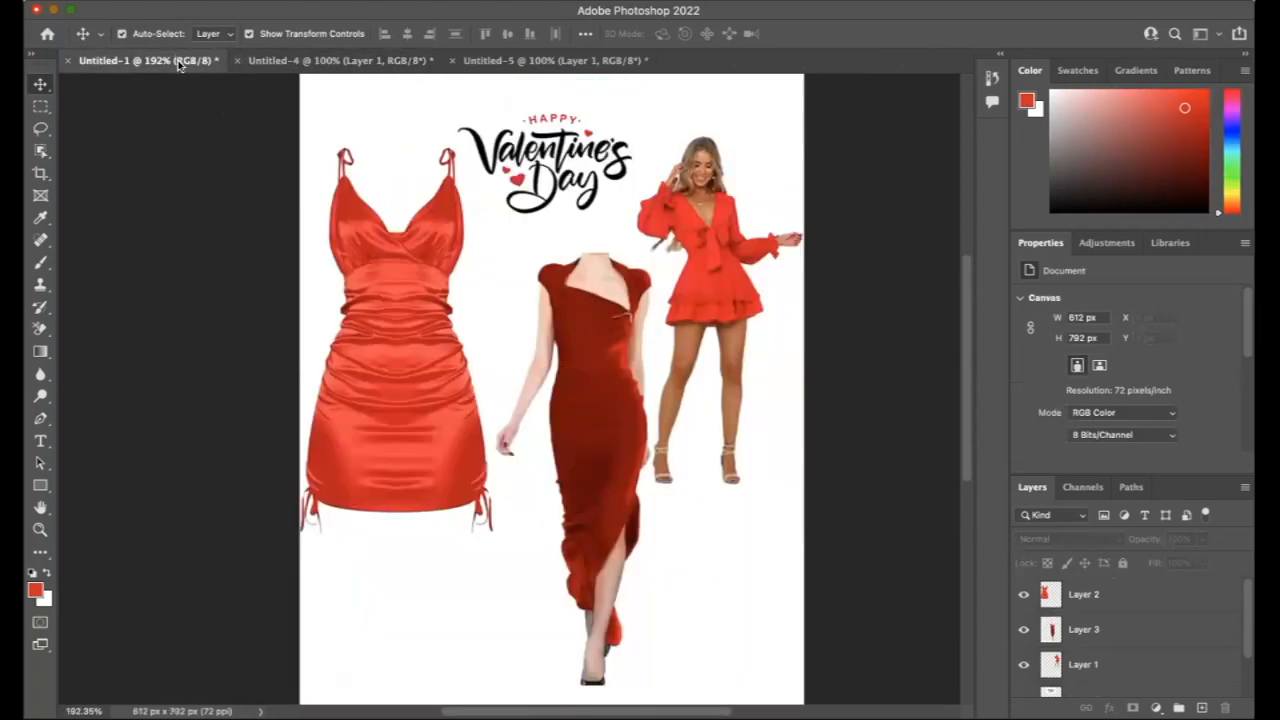
pyautogui.click(237, 61)
pyautogui.click(646, 310)
pyautogui.click(236, 64)
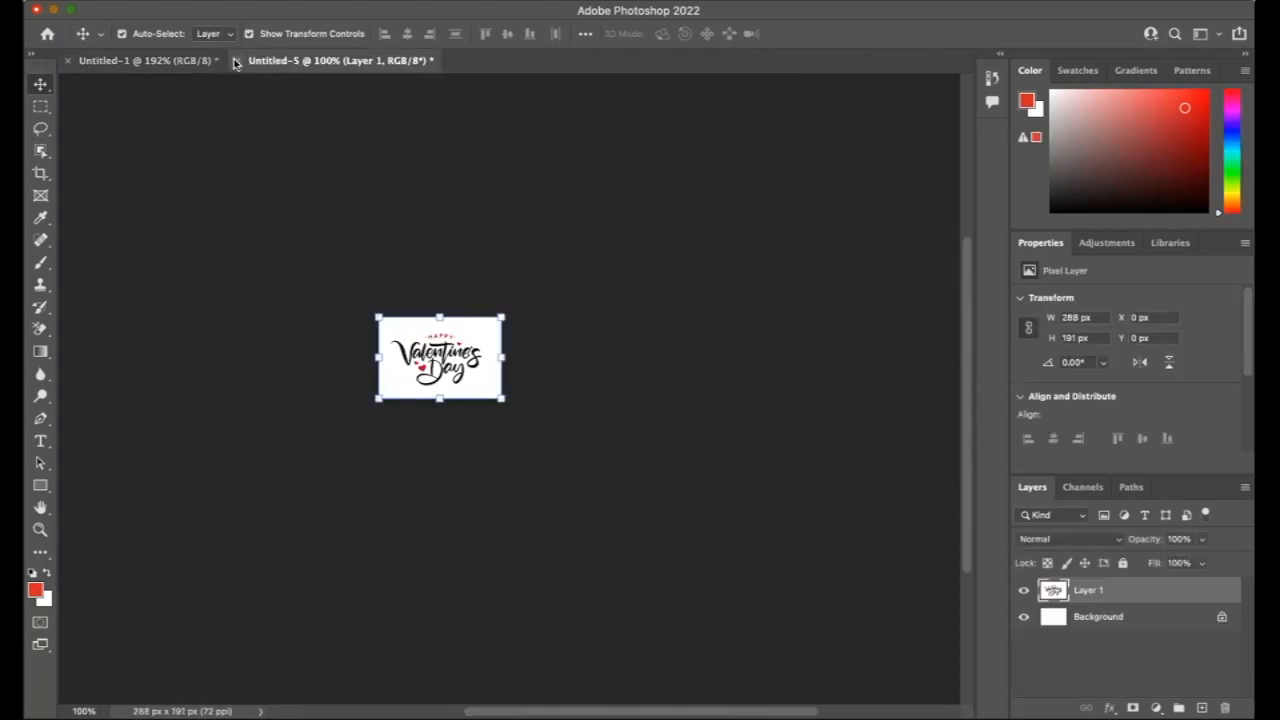
pyautogui.click(236, 61)
pyautogui.click(610, 308)
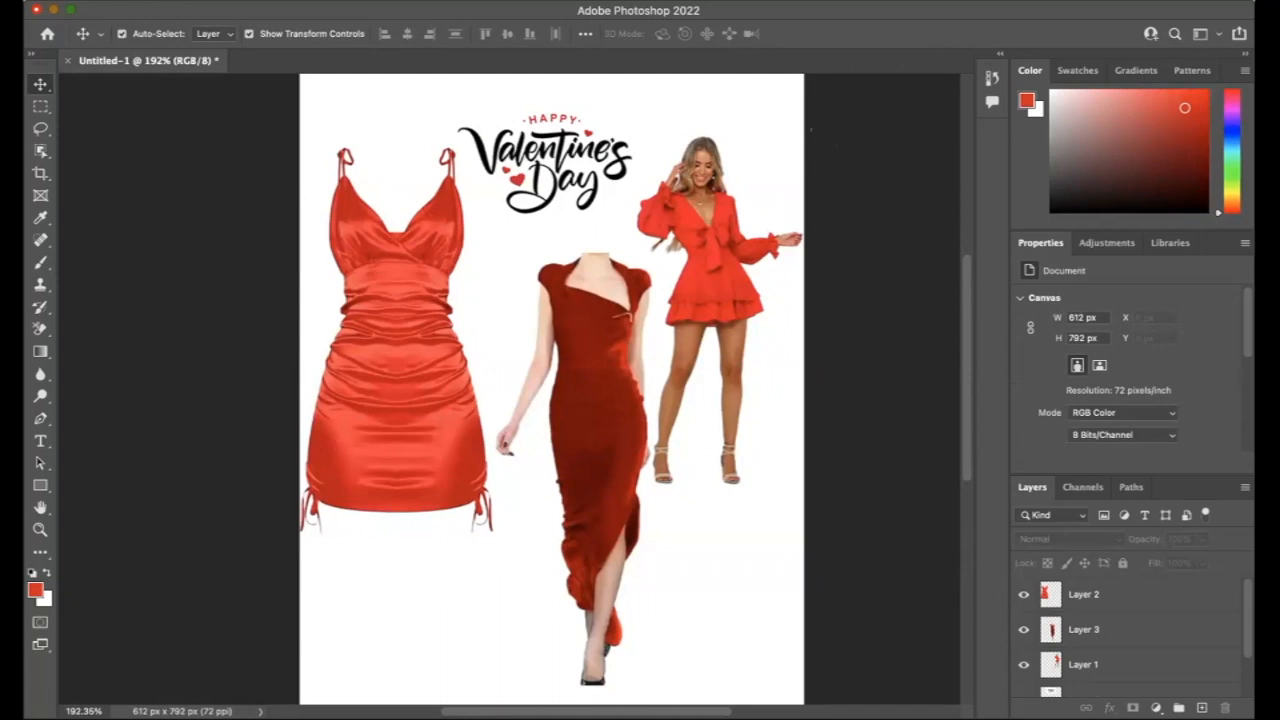
# Start saving the layout under a new name on the computer, choosing the MRCH 3740L Adobe and Photoshop folder as the location.
pyautogui.click(155, 1)
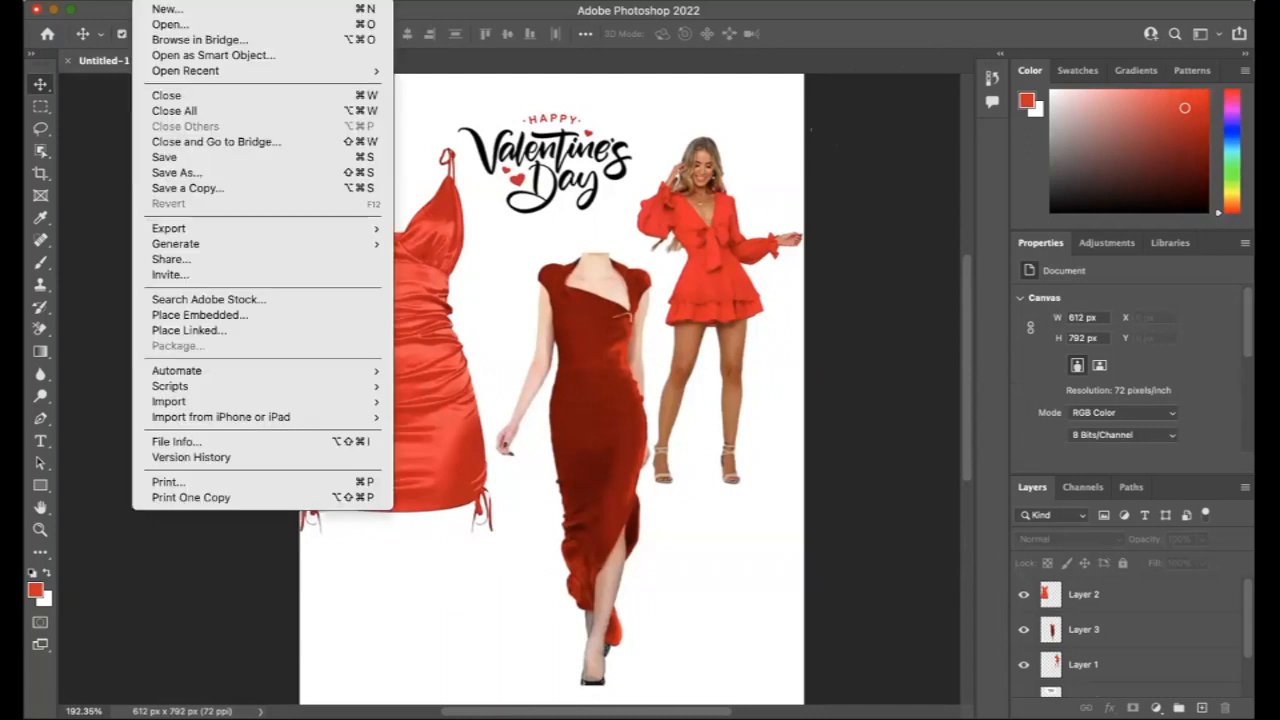
pyautogui.click(197, 175)
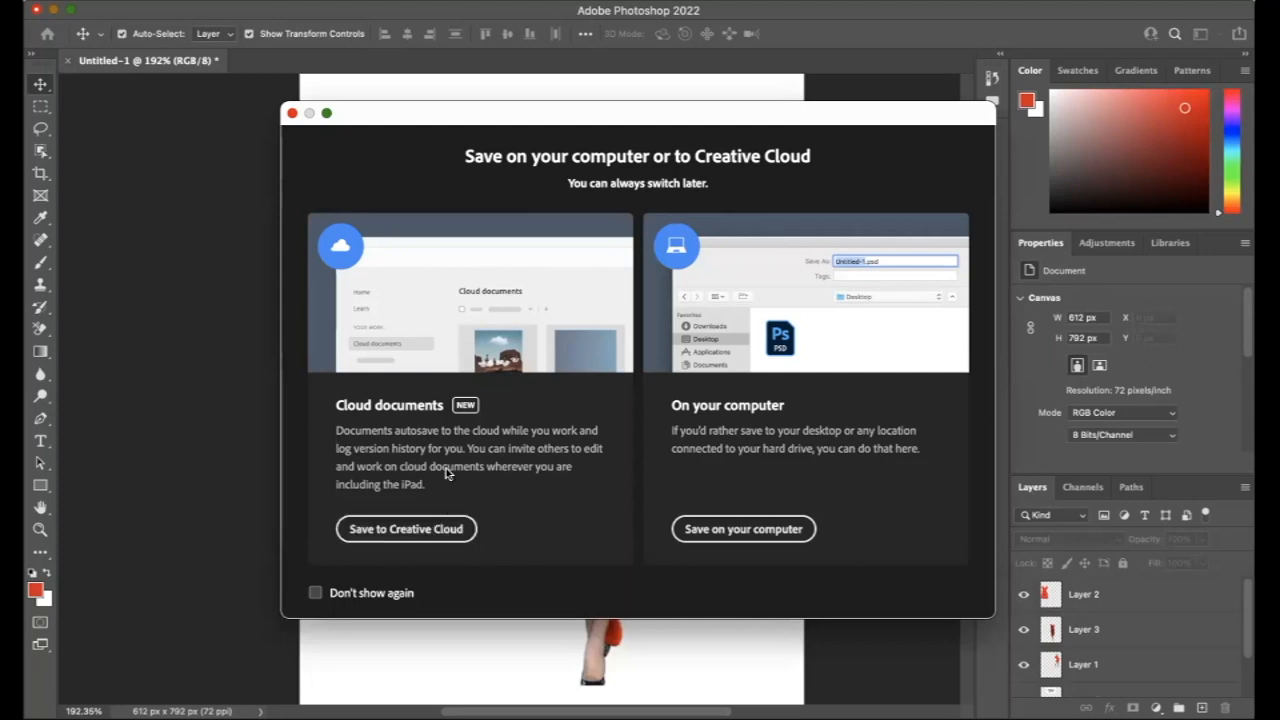
pyautogui.click(745, 529)
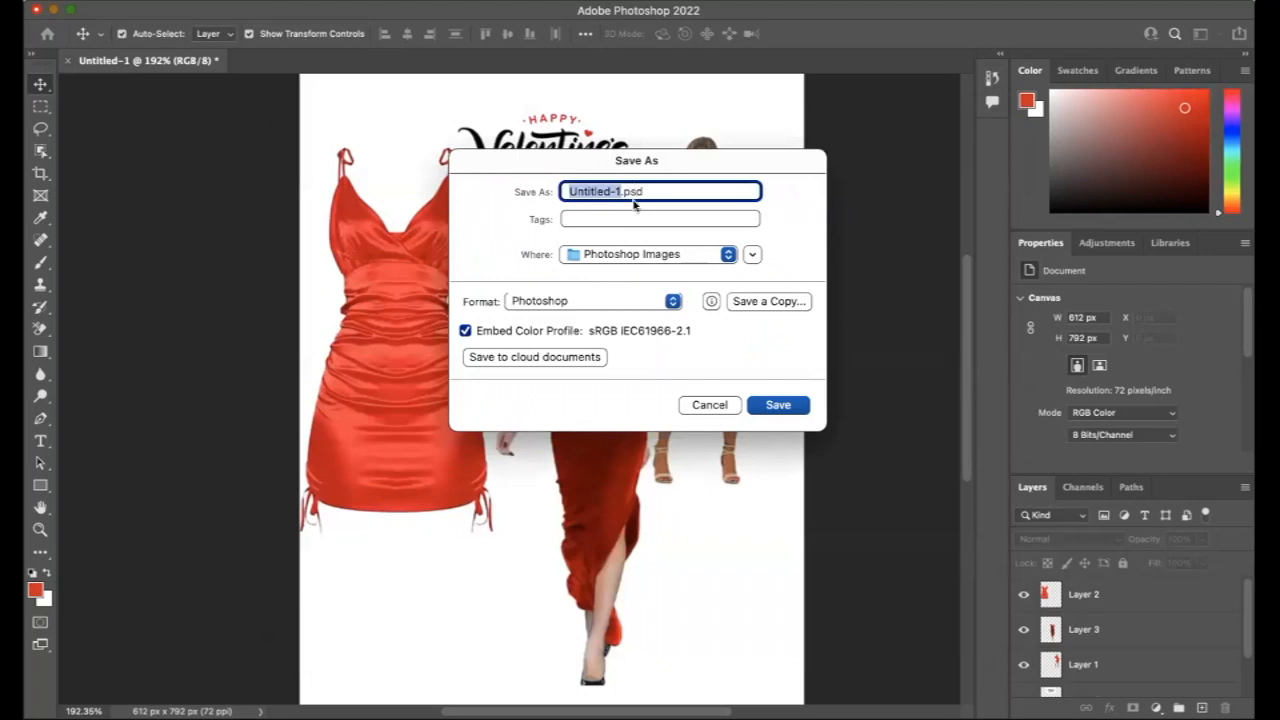
pyautogui.click(718, 255)
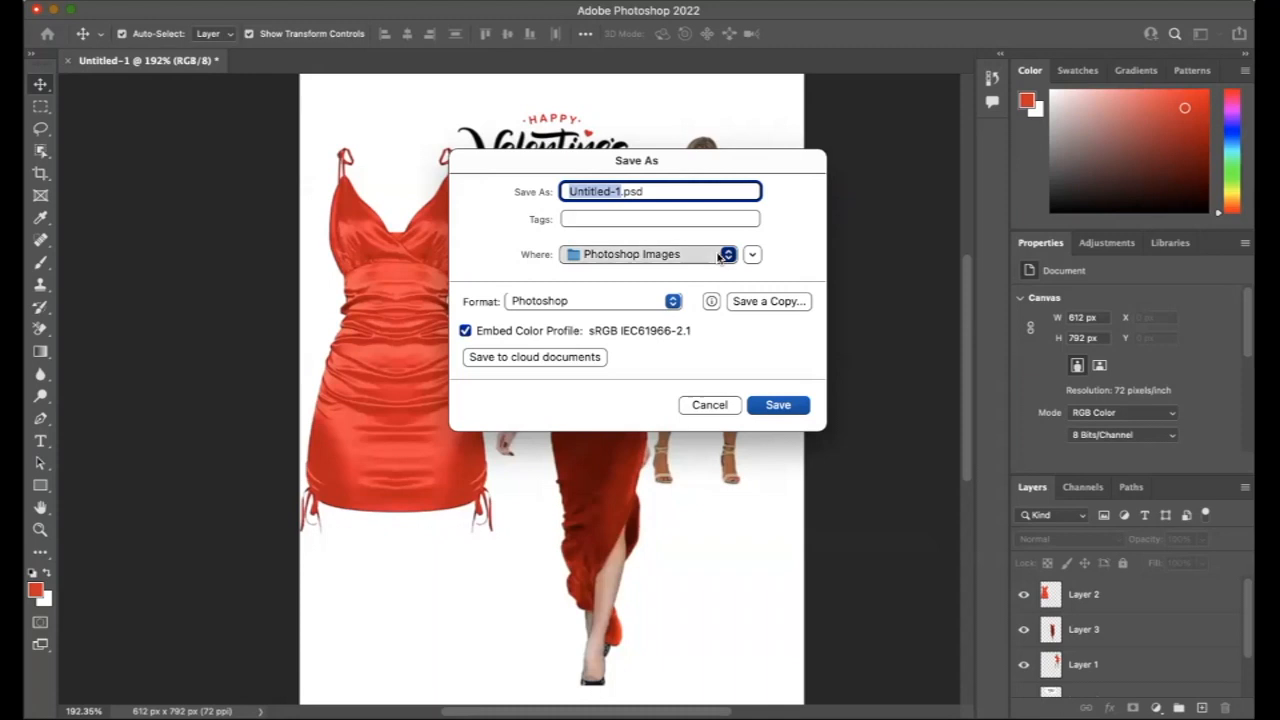
pyautogui.click(695, 281)
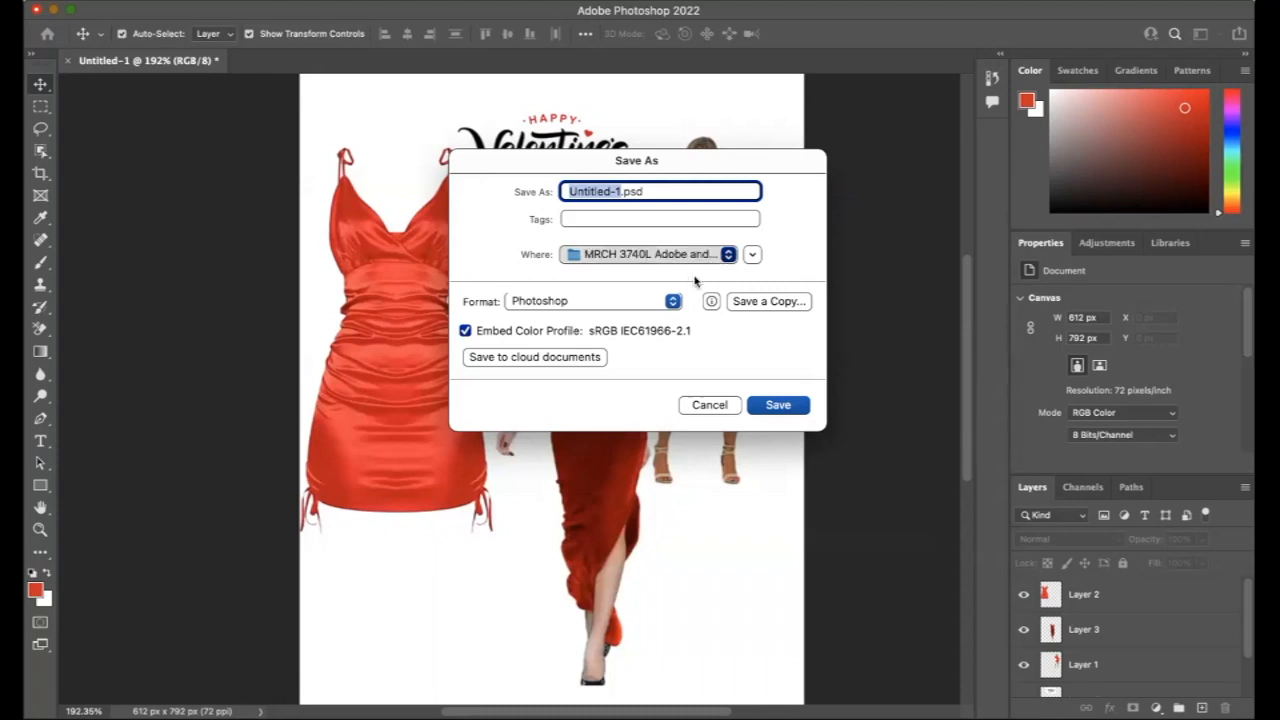
pyautogui.click(752, 254)
pyautogui.scroll(-2, 706, 352)
pyautogui.scroll(2, 706, 350)
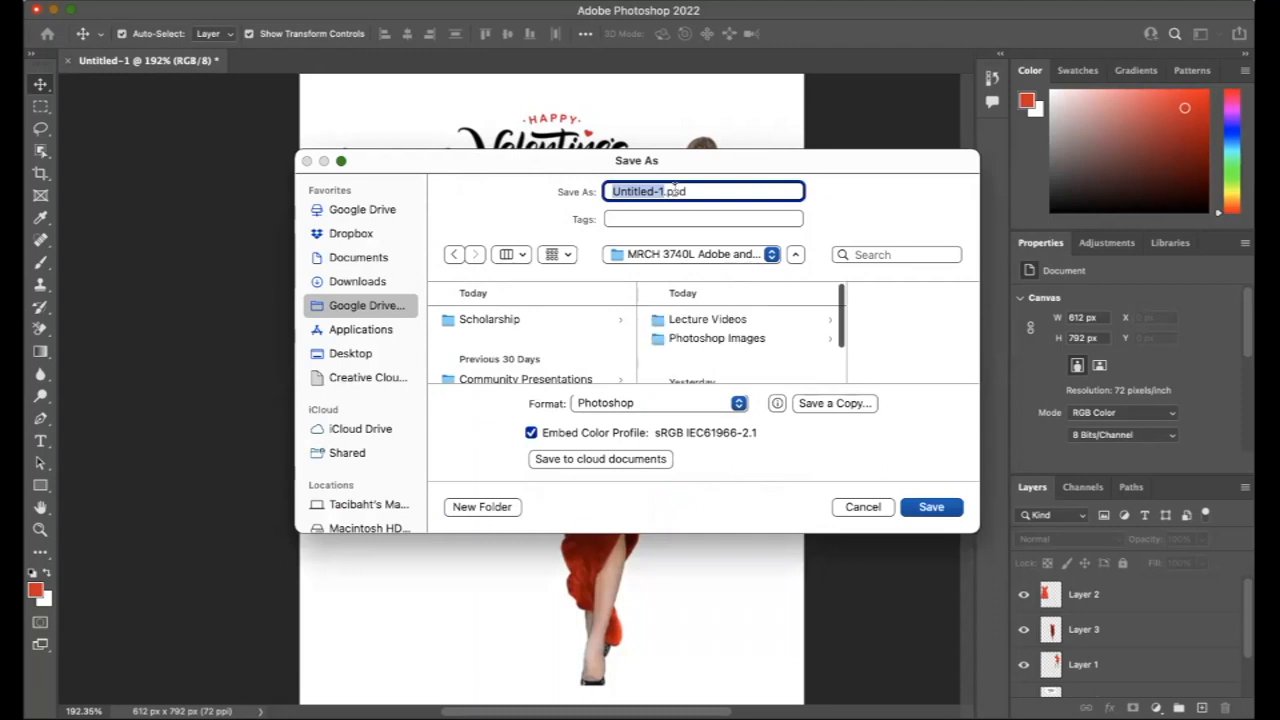
# Create a new folder named Photoshop Exercises inside the MRCH 3740L Adobe and Photoshop folder.
pyautogui.click(481, 506)
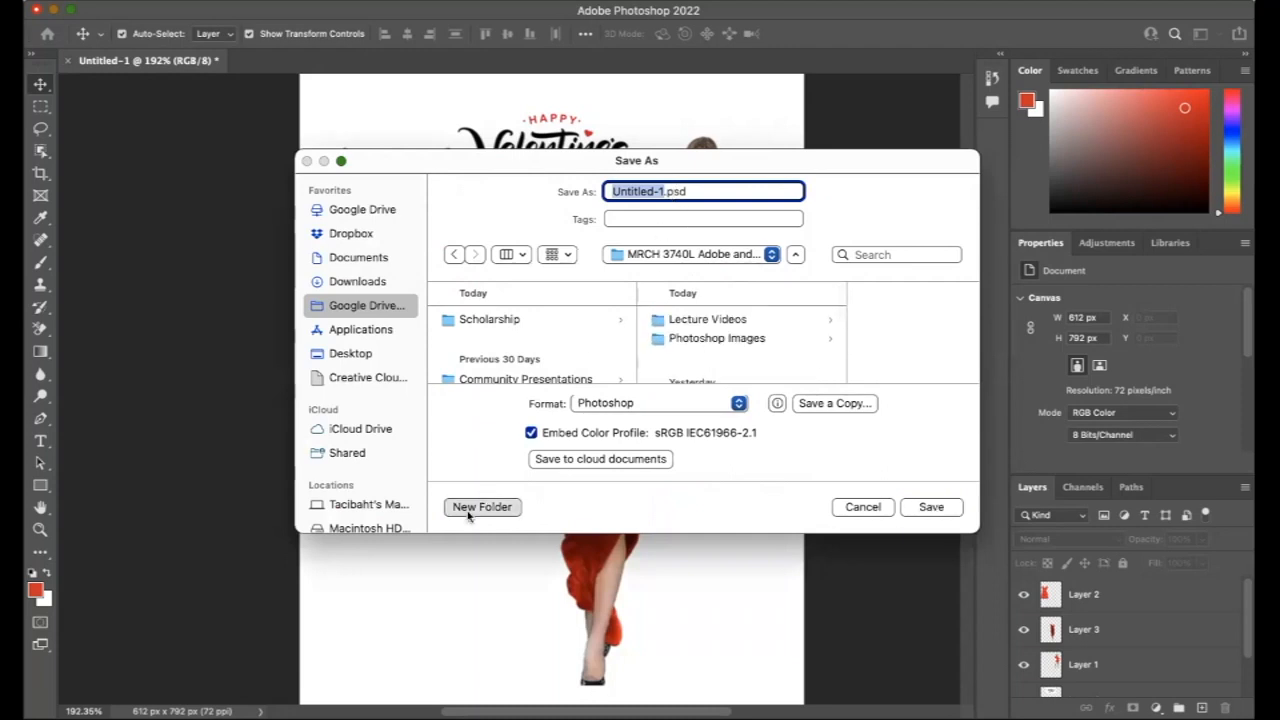
pyautogui.write('Photosho')
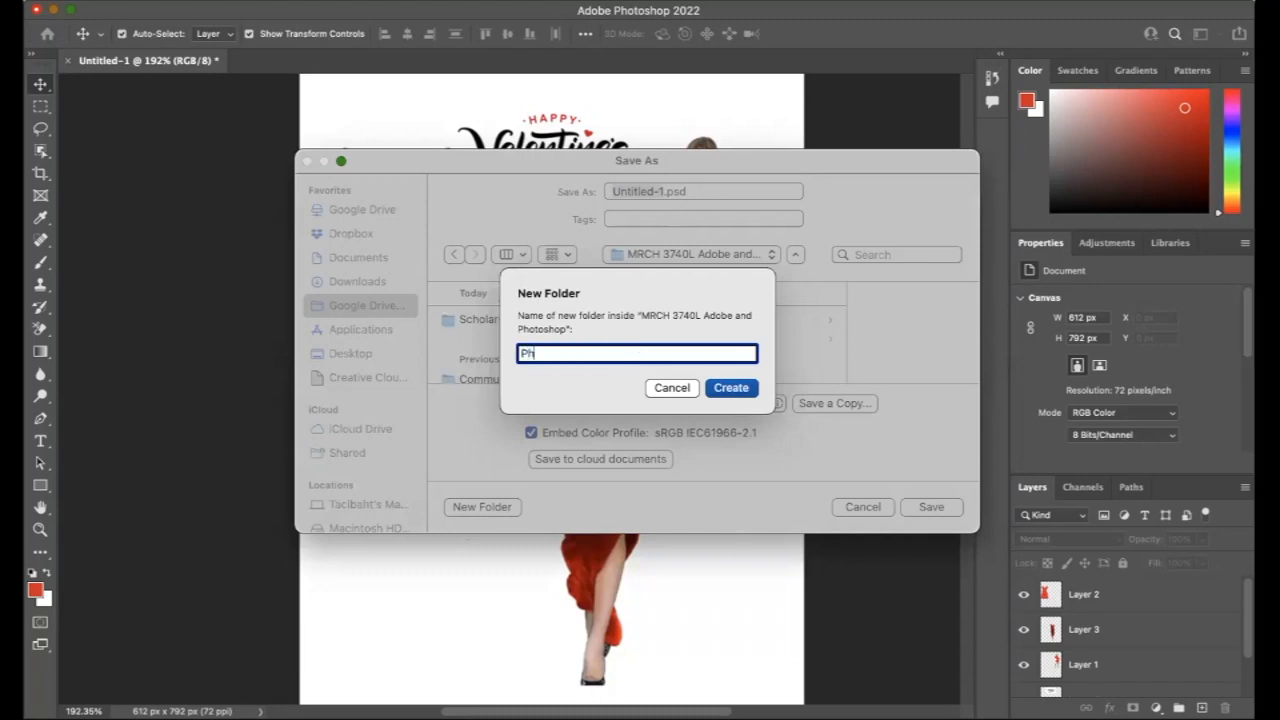
pyautogui.write('p Exercises')
pyautogui.click(731, 390)
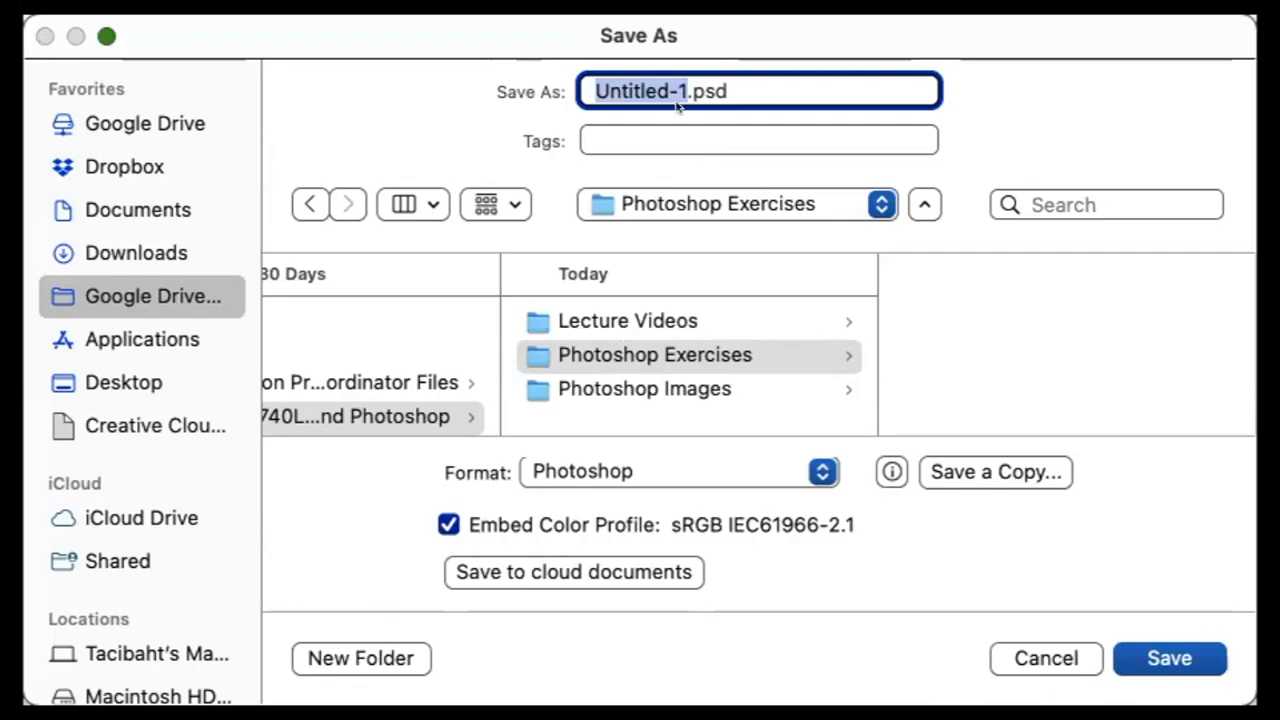
# Name the file 1 Fashion Collection and save it in Photoshop format in the Photoshop Exercises folder.
pyautogui.write('1 Fashion C')
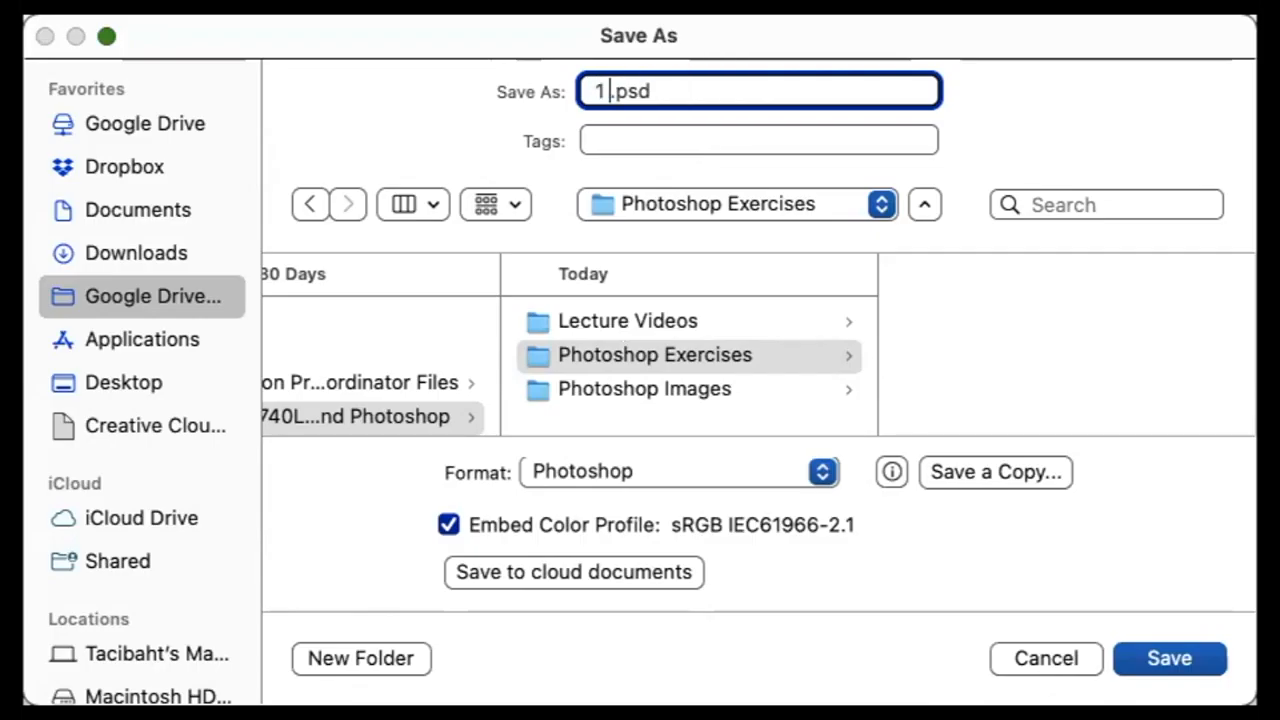
pyautogui.write('ollection')
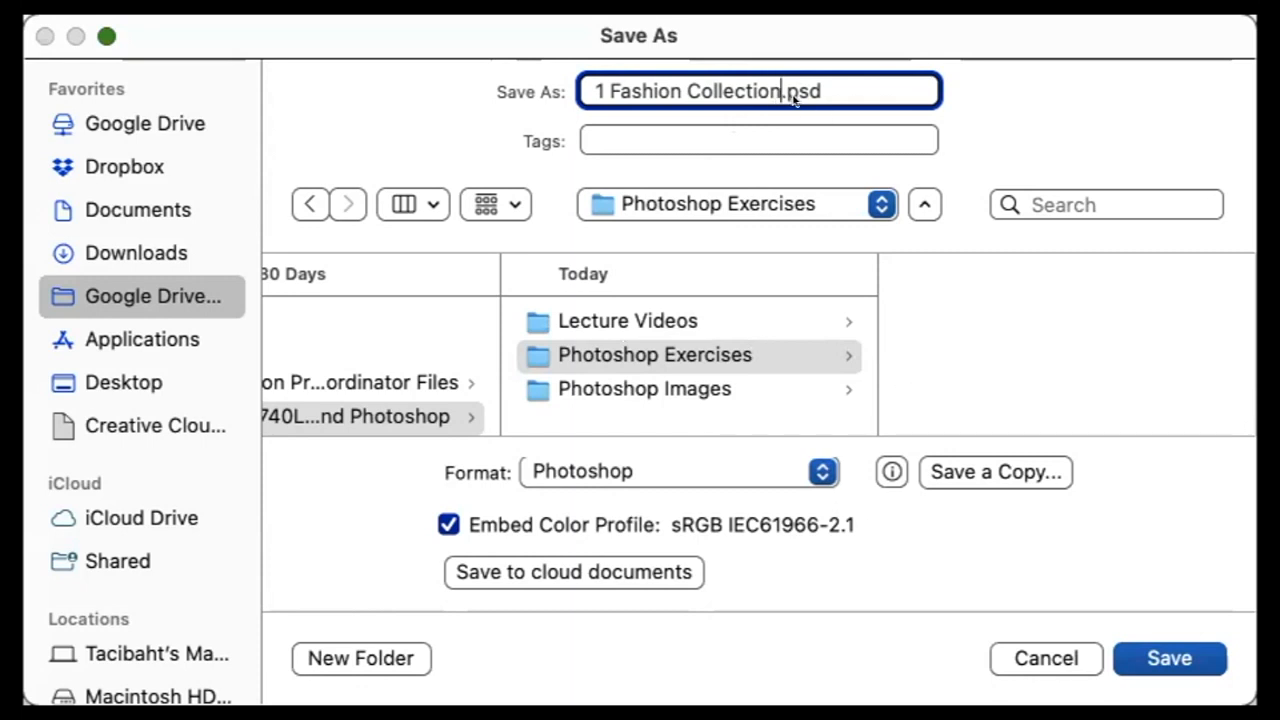
pyautogui.click(1162, 665)
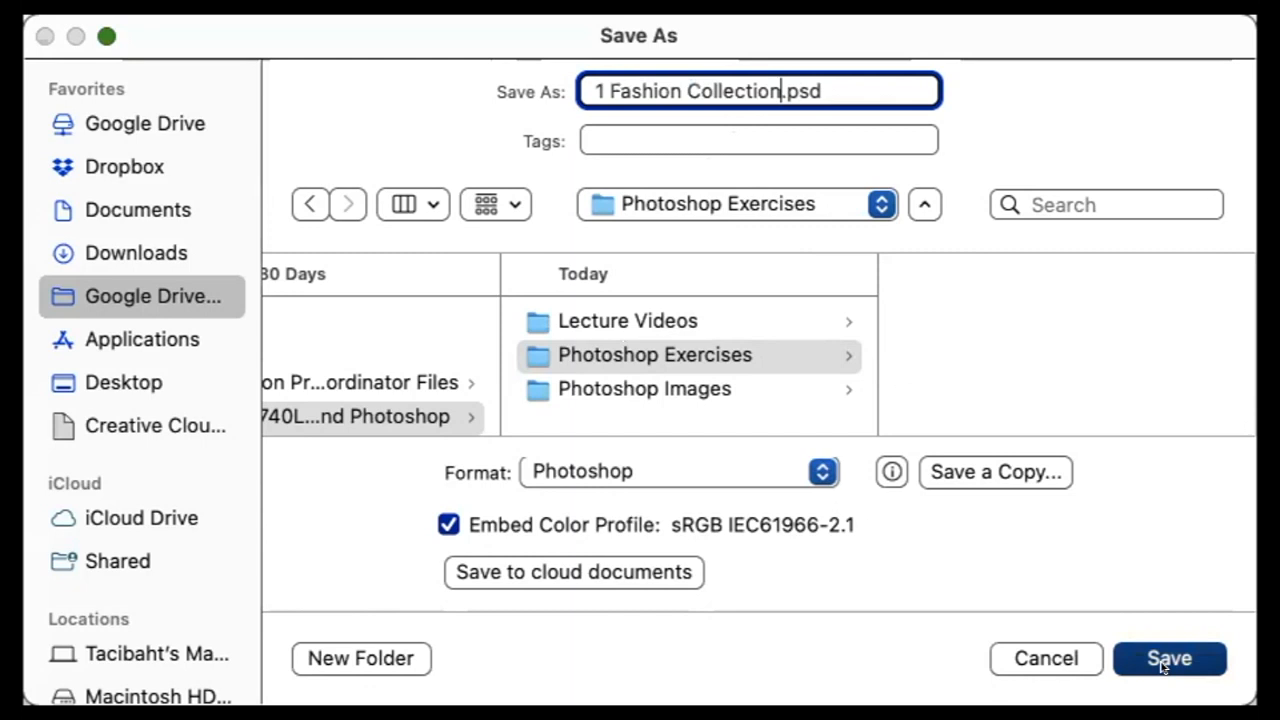